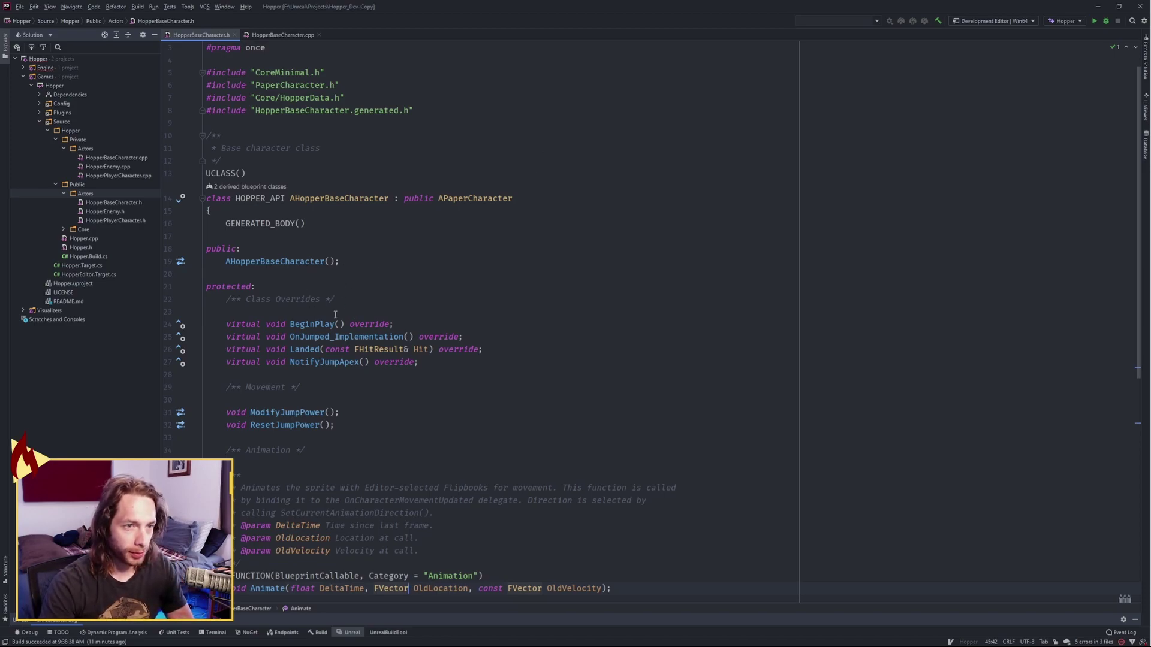
Declare void OnFootstep() as a UFUNCTION(BlueprintImplementableEvent) at the start of the protected section in HopperBaseCharacter.h.
{"action": "left_click", "coordinate": [282, 286]}
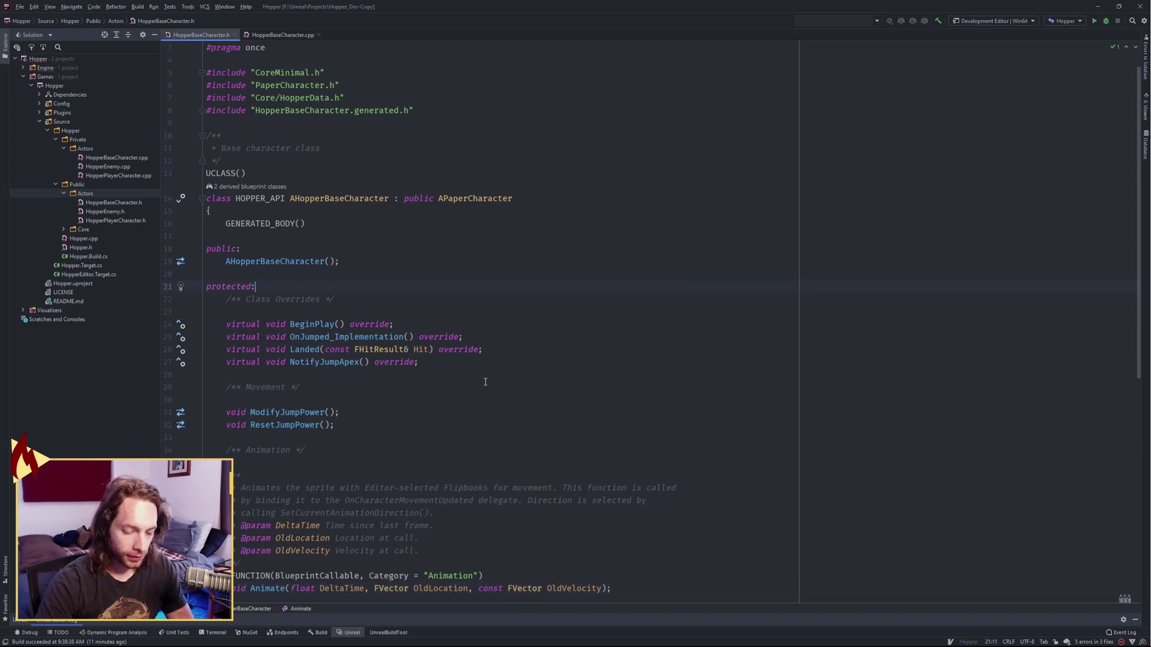
{"action": "key", "text": "Return"}
{"action": "key", "text": "Return"}
{"action": "key", "text": "Up"}
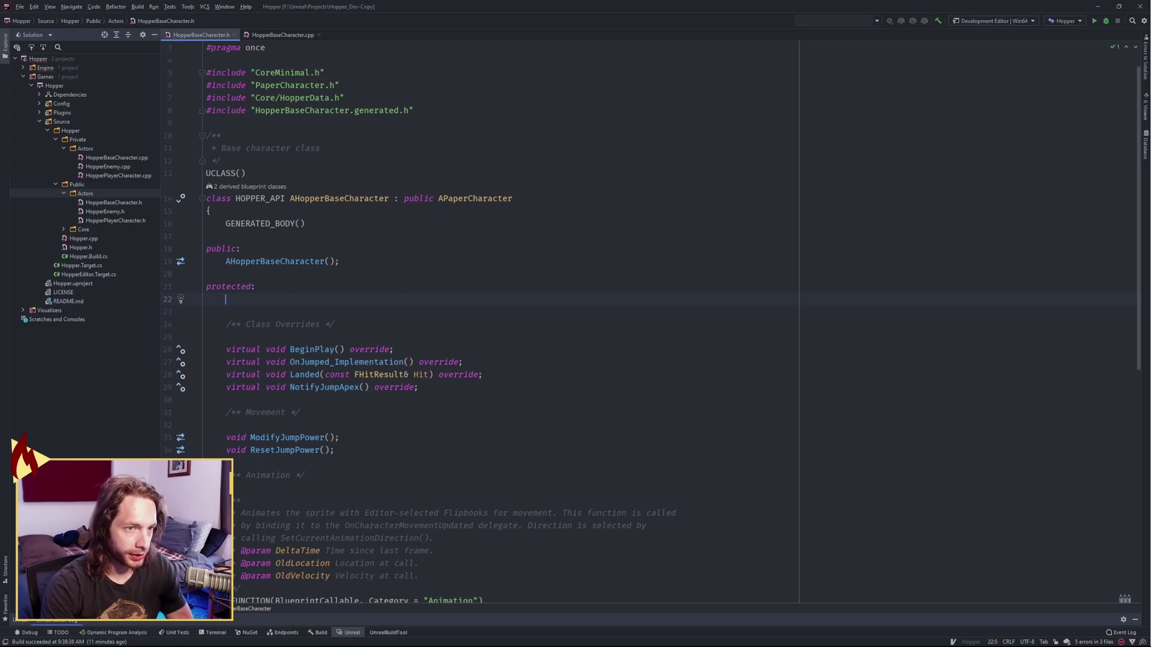
{"action": "type", "text": "UFUNCTION"}
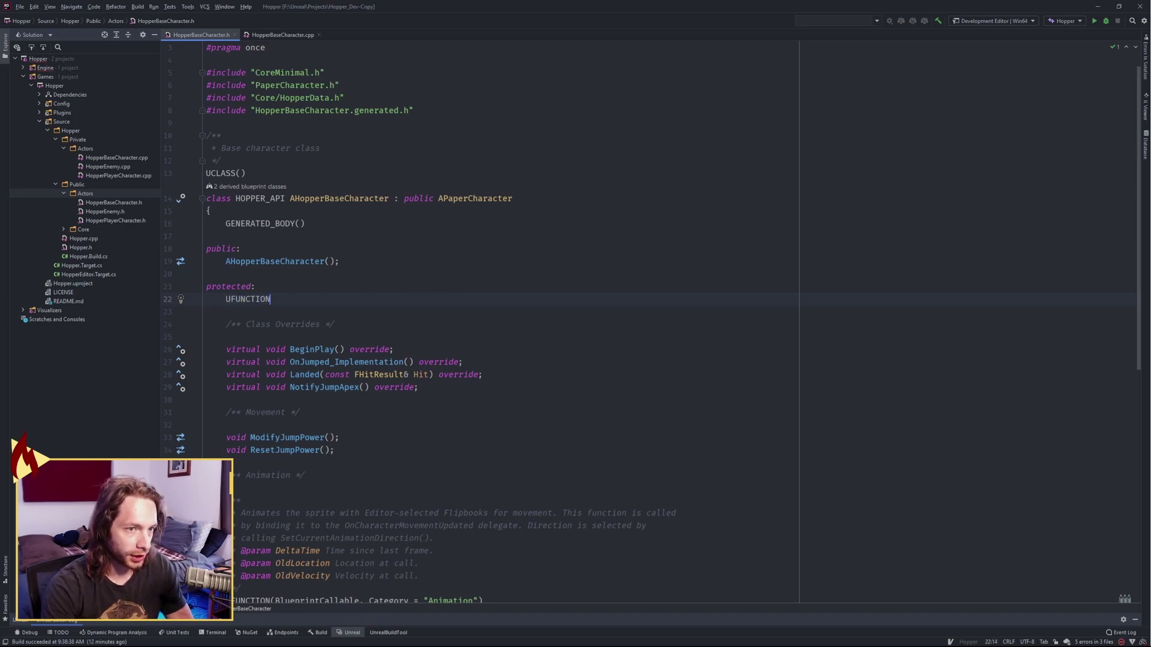
{"action": "type", "text": "(BlueprintImplementableEvent"}
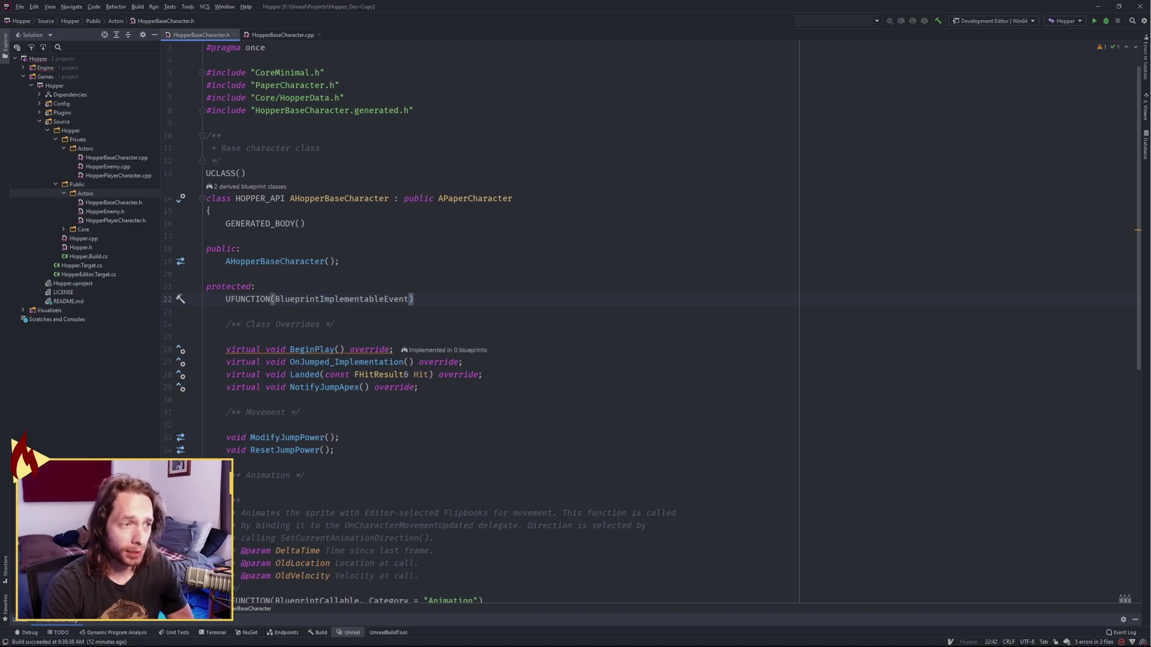
{"action": "key", "text": "Return"}
{"action": "type", "text": "void"}
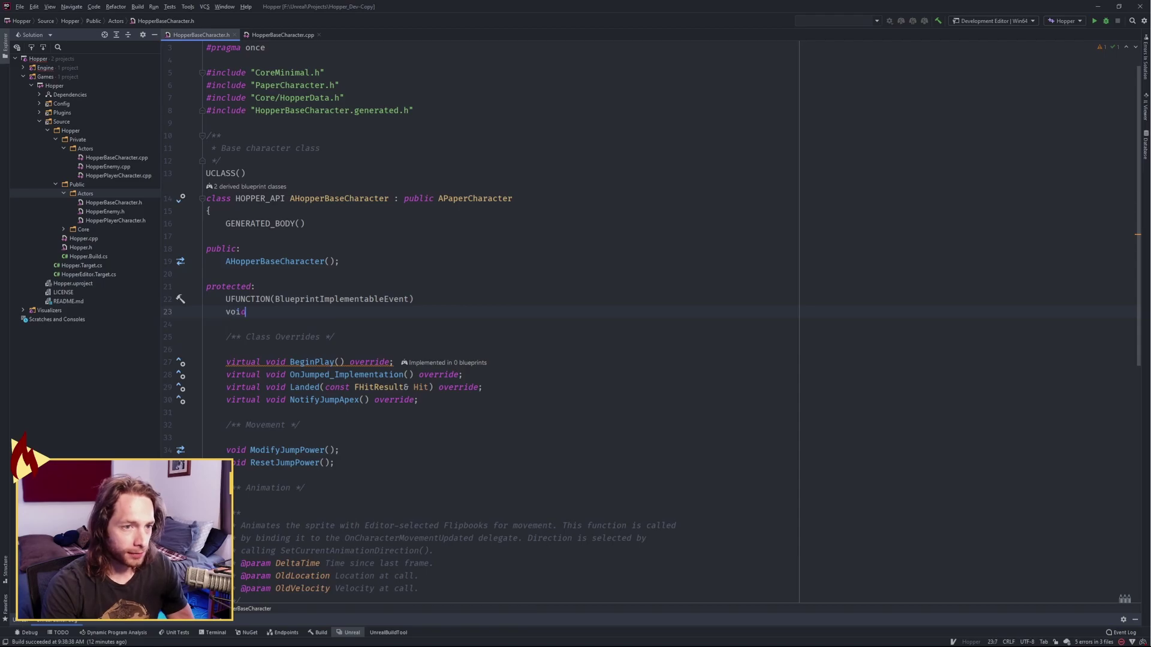
{"action": "type", "text": " OnFootstep();"}
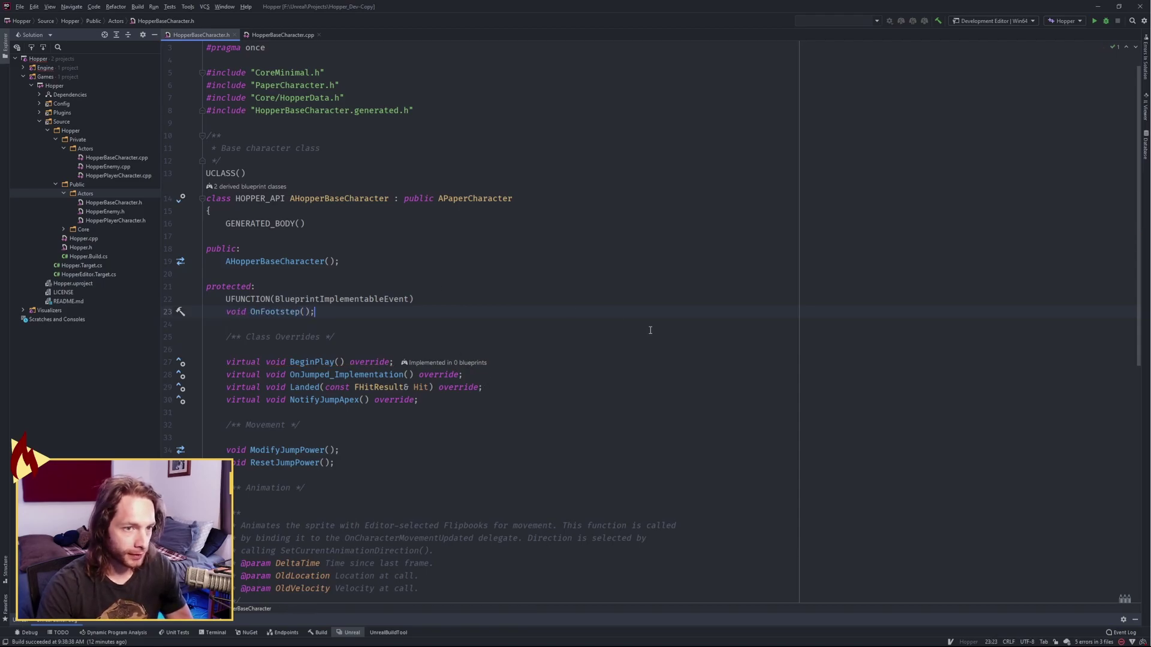
Declare FTimerHandle FootstepTimer directly above the JumpReset timer handle at the end of the class.
{"action": "scroll", "coordinate": [418, 398], "scroll_direction": "down", "scroll_amount": 10}
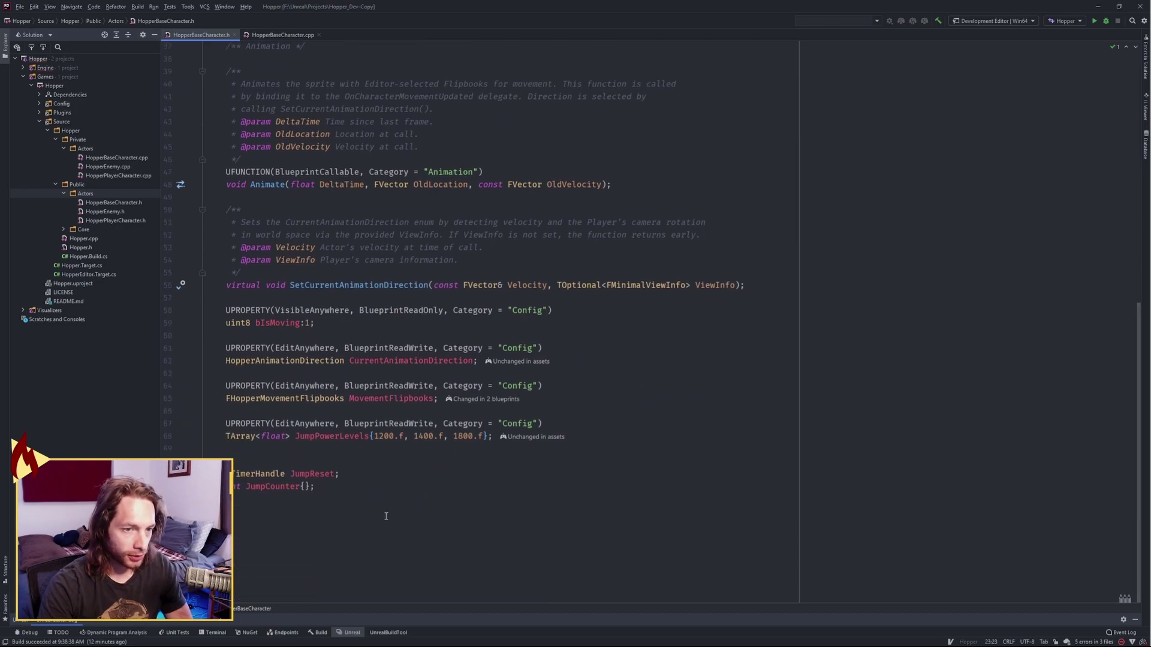
{"action": "left_click", "coordinate": [284, 461]}
{"action": "type", "text": "FTimerHandle"}
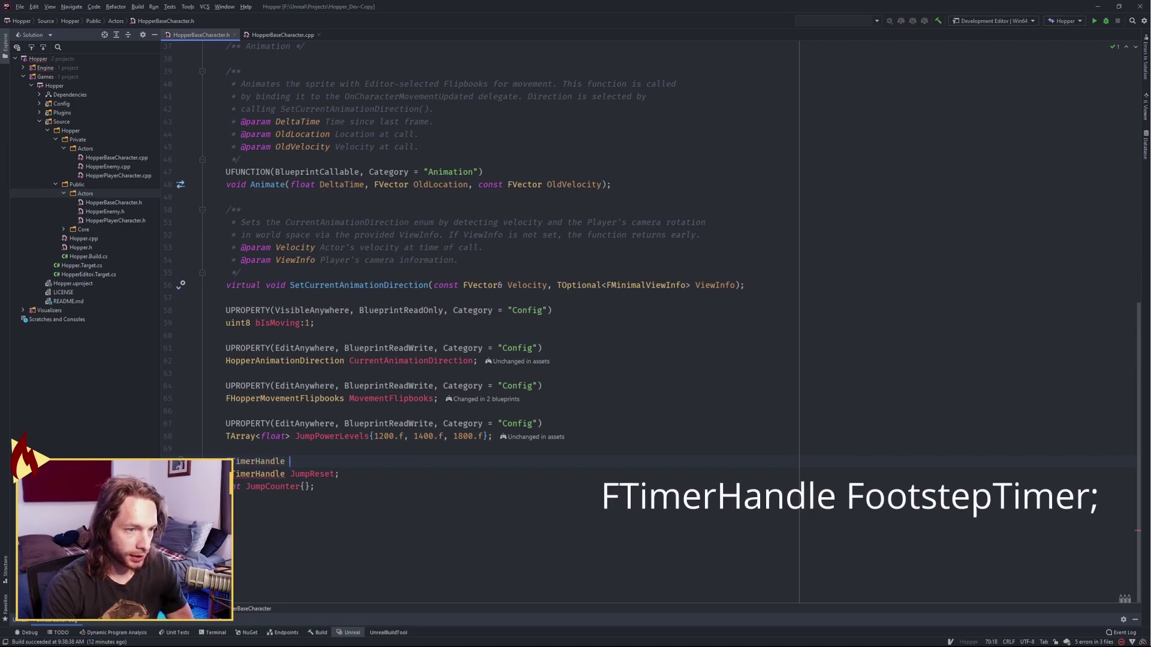
{"action": "type", "text": " Foot"}
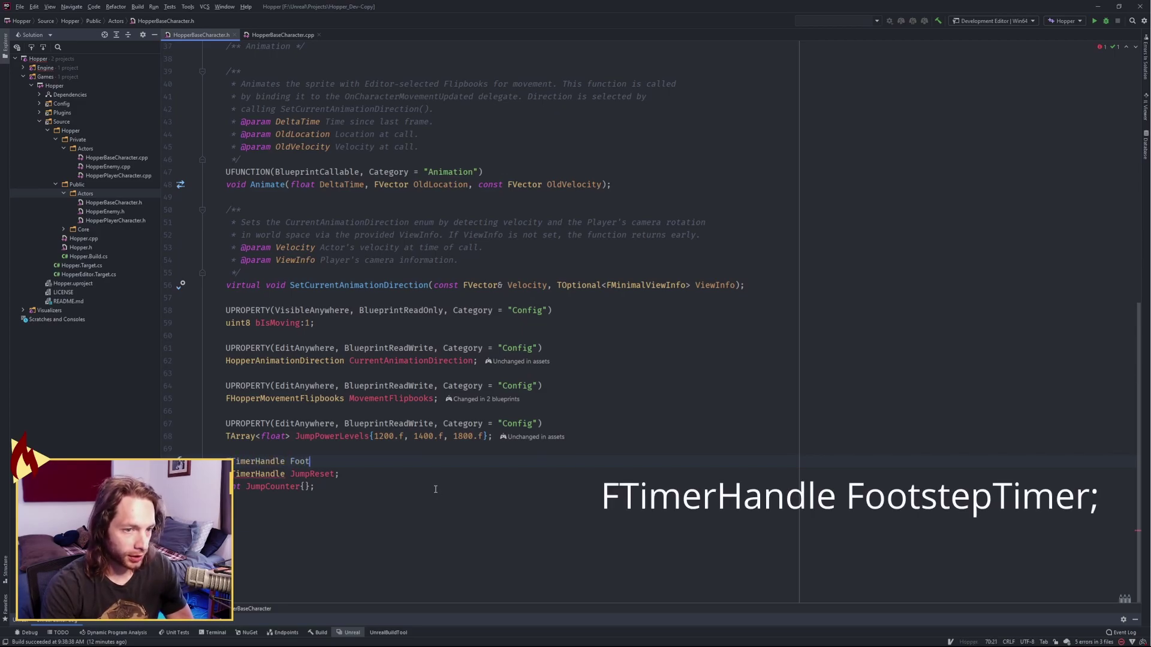
{"action": "type", "text": "stepTimer;"}
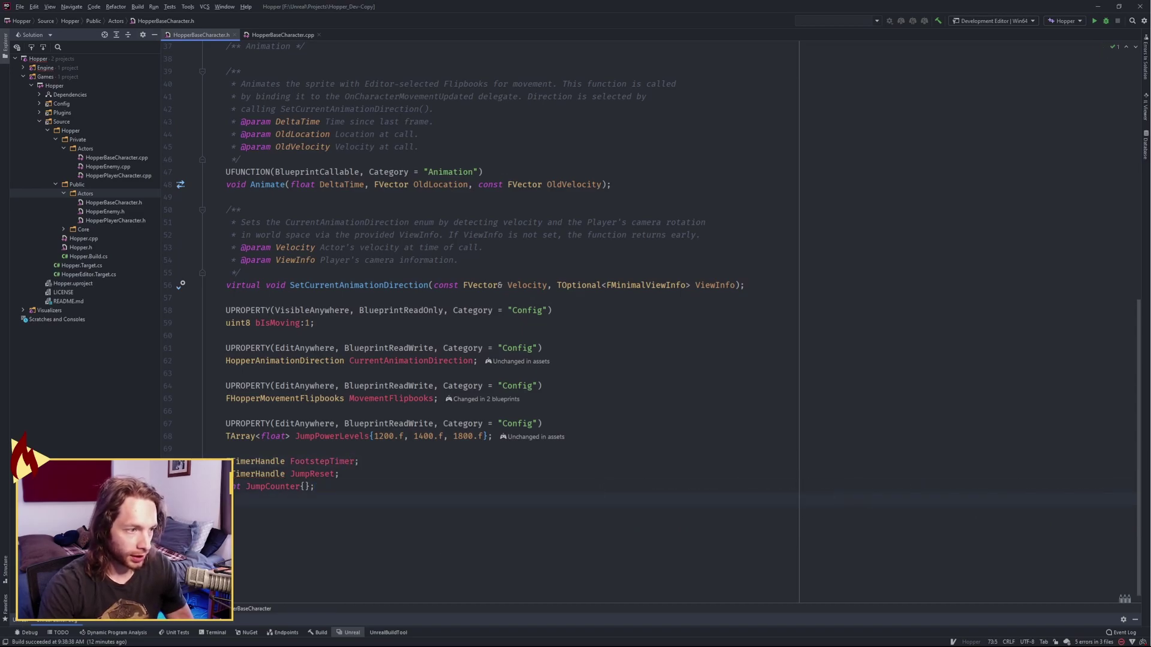
Declare the bitfield uint8 bFootstepGate:1 on a new line below JumpCounter.
{"action": "left_click", "coordinate": [363, 492]}
{"action": "key", "text": "Return"}
{"action": "type", "text": "uint"}
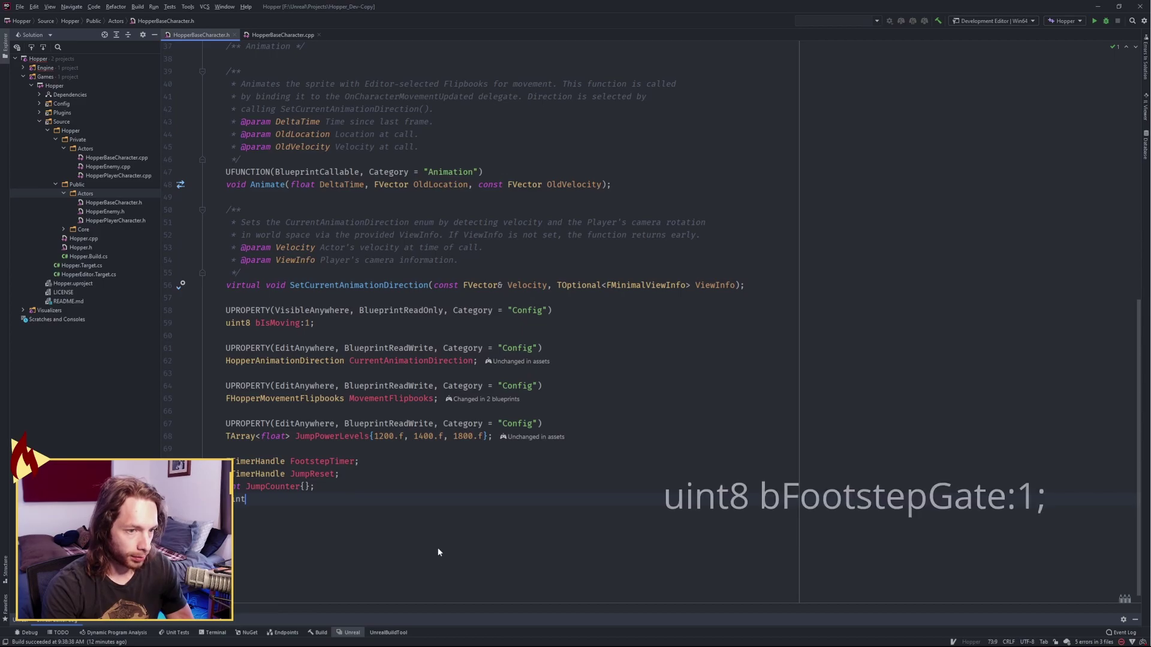
{"action": "type", "text": "8 bF"}
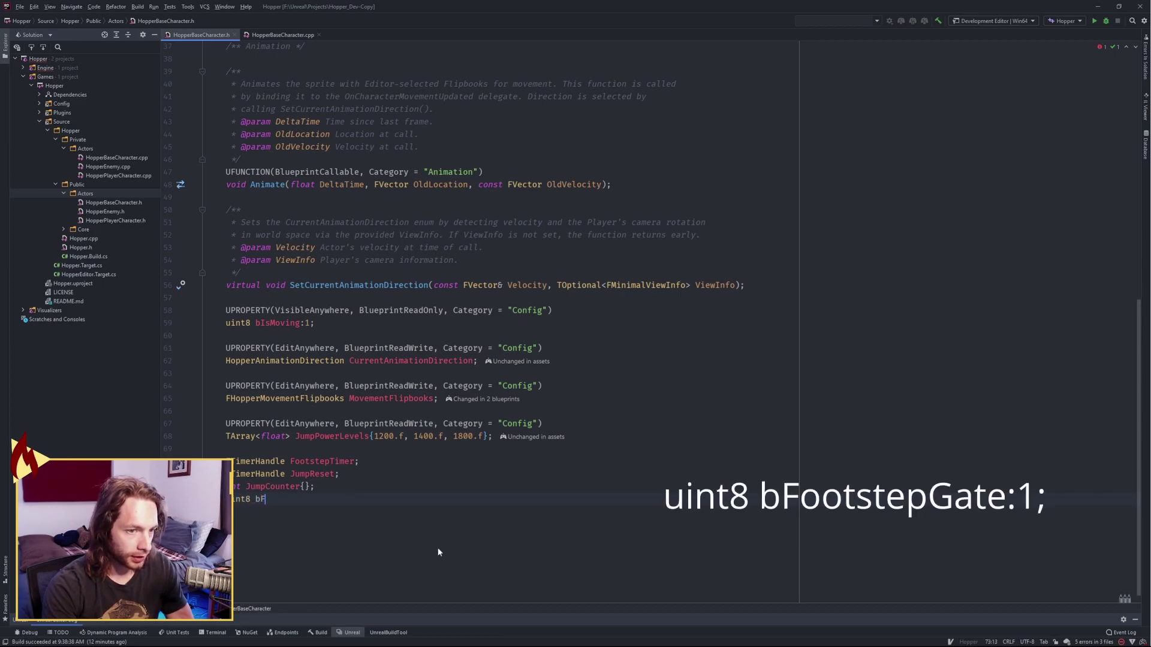
{"action": "type", "text": "ootstepGate:1;"}
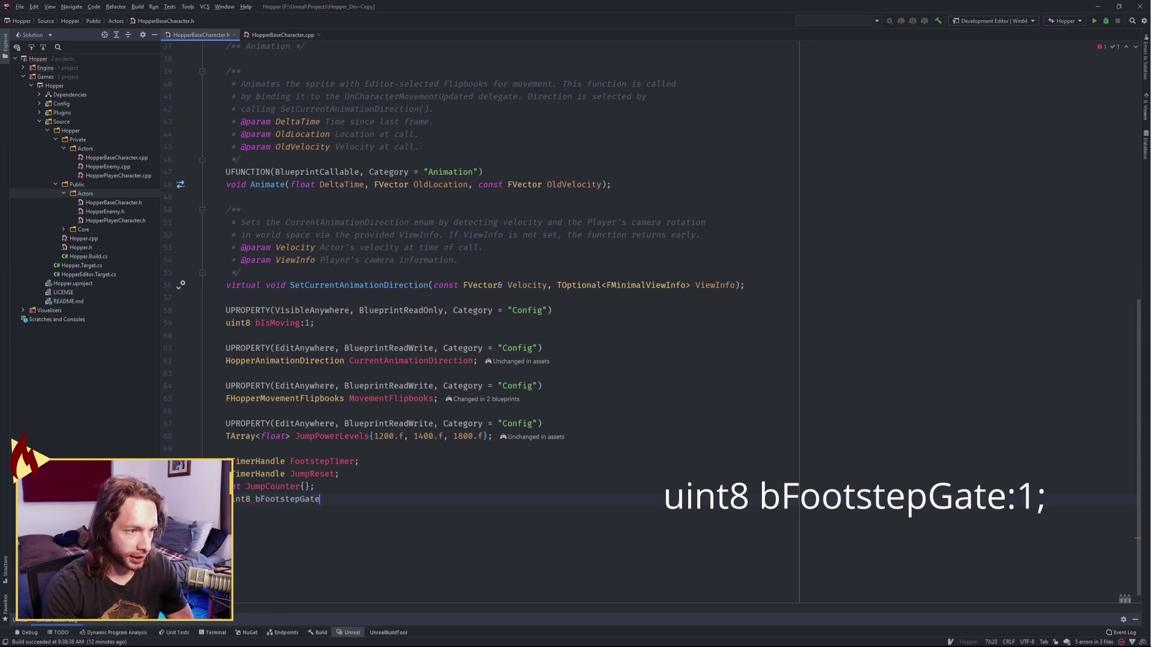
Examine the type and bit width of the bFootstepGate declaration and compare it with bIsMoving.
{"action": "double_click", "coordinate": [242, 500]}
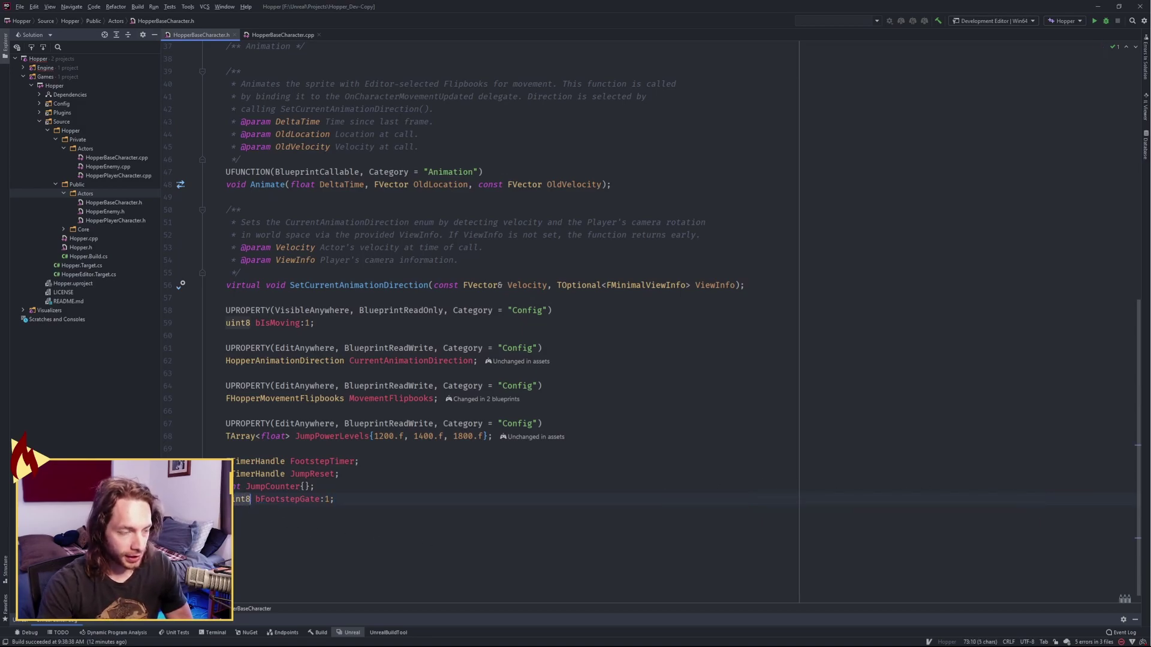
{"action": "left_click_drag", "start_coordinate": [334, 499], "coordinate": [320, 499]}
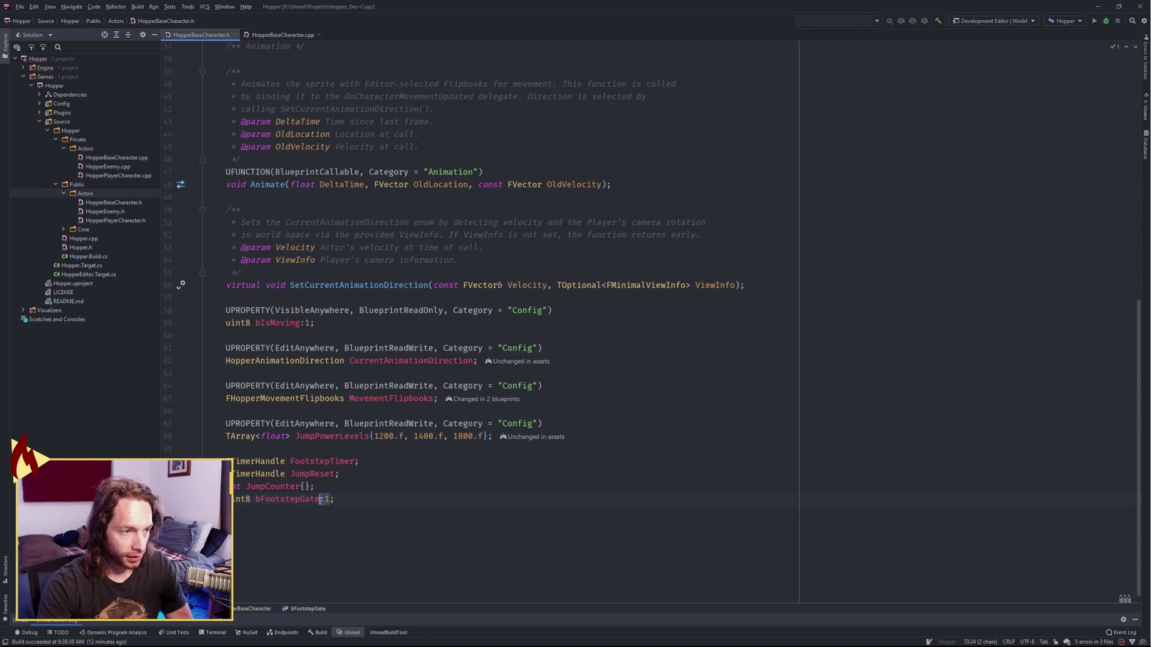
{"action": "double_click", "coordinate": [287, 500]}
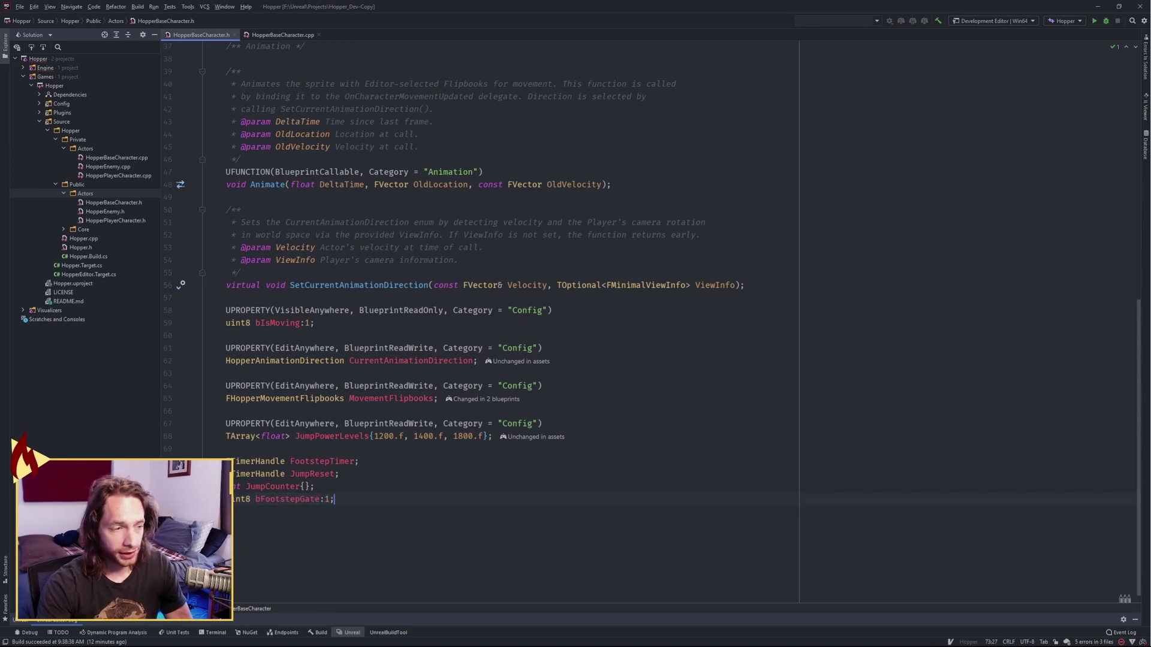
{"action": "left_click_drag", "start_coordinate": [255, 501], "coordinate": [272, 501]}
{"action": "key", "text": "Home"}
{"action": "key", "text": "shift+End"}
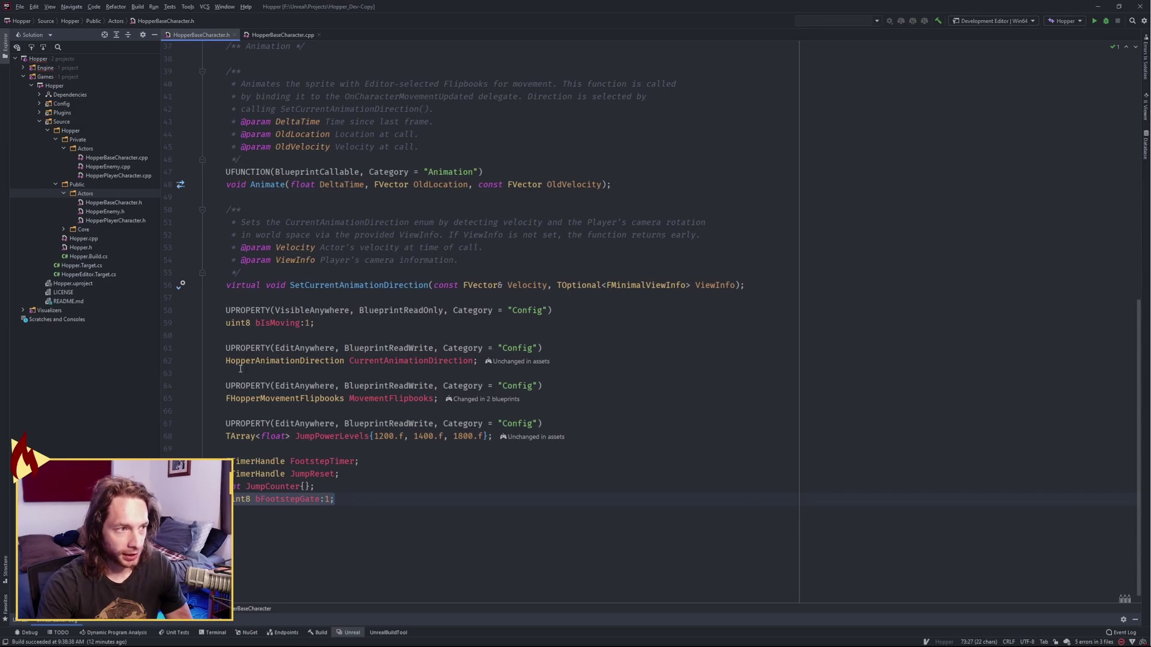
{"action": "left_click", "coordinate": [315, 324]}
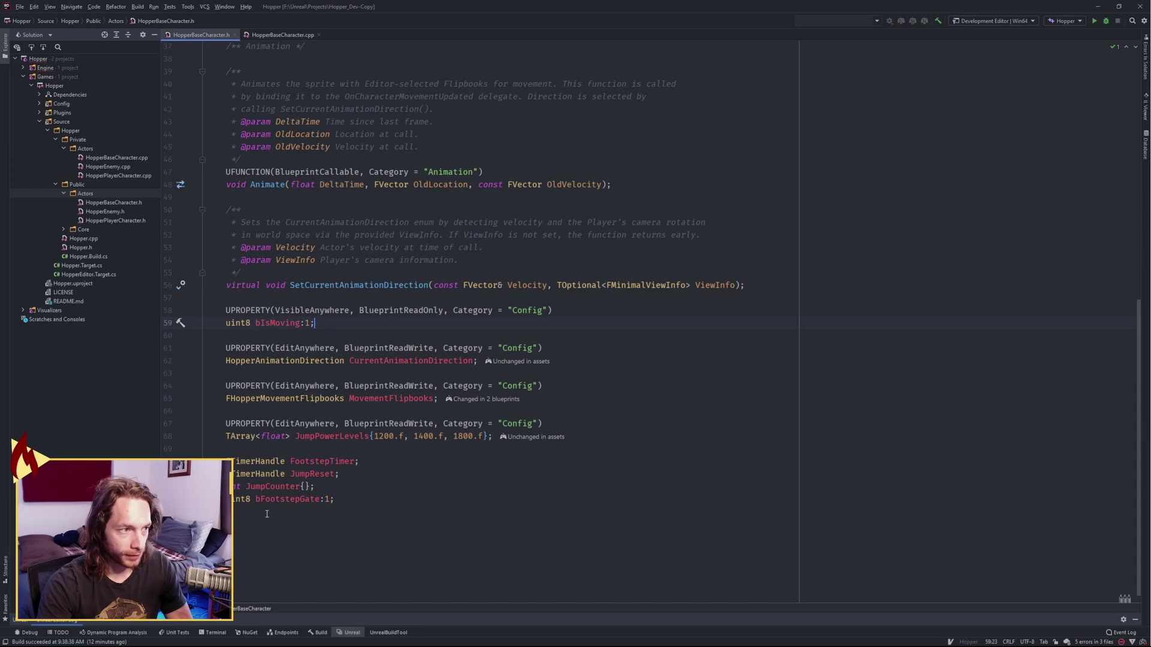
{"action": "left_click_drag", "start_coordinate": [232, 498], "coordinate": [335, 499]}
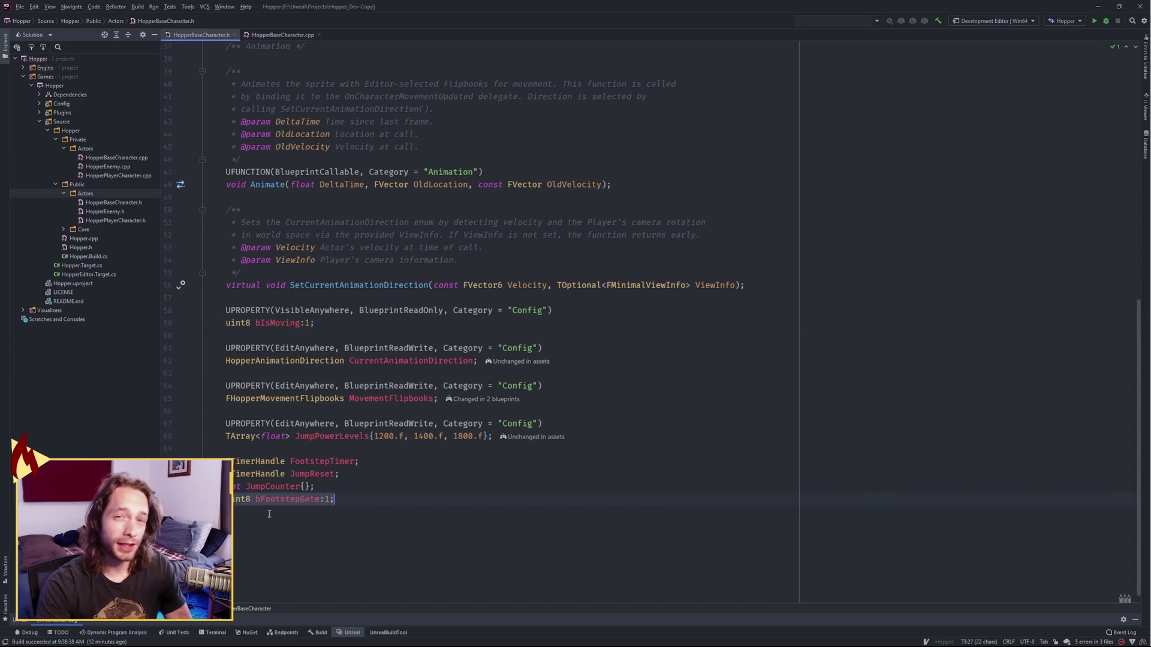
{"action": "left_click", "coordinate": [371, 499]}
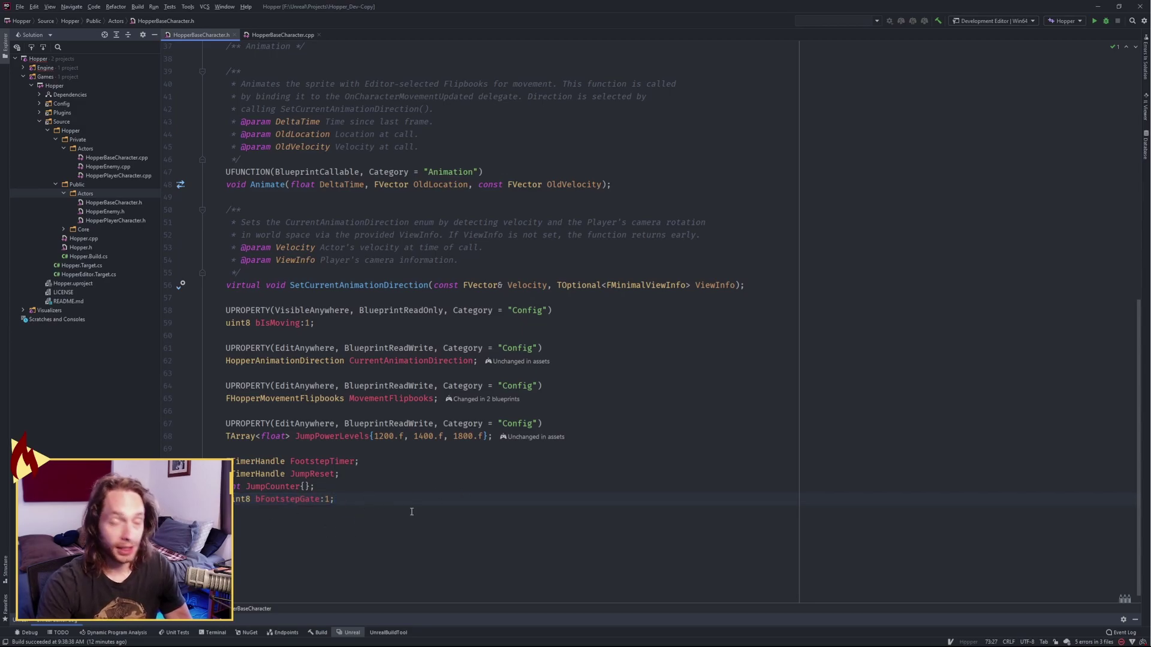
Initialize bFootstepGate to true at the start of the AHopperBaseCharacter constructor in HopperBaseCharacter.cpp.
{"action": "key", "text": "ctrl+Tab"}
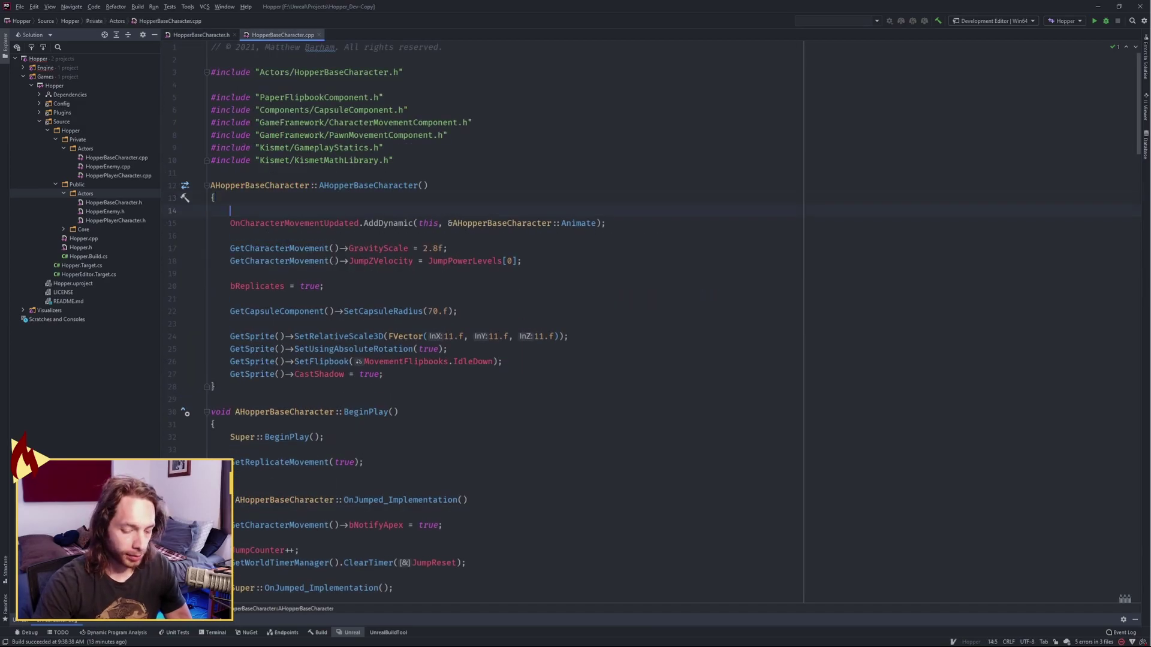
{"action": "key", "text": "Return"}
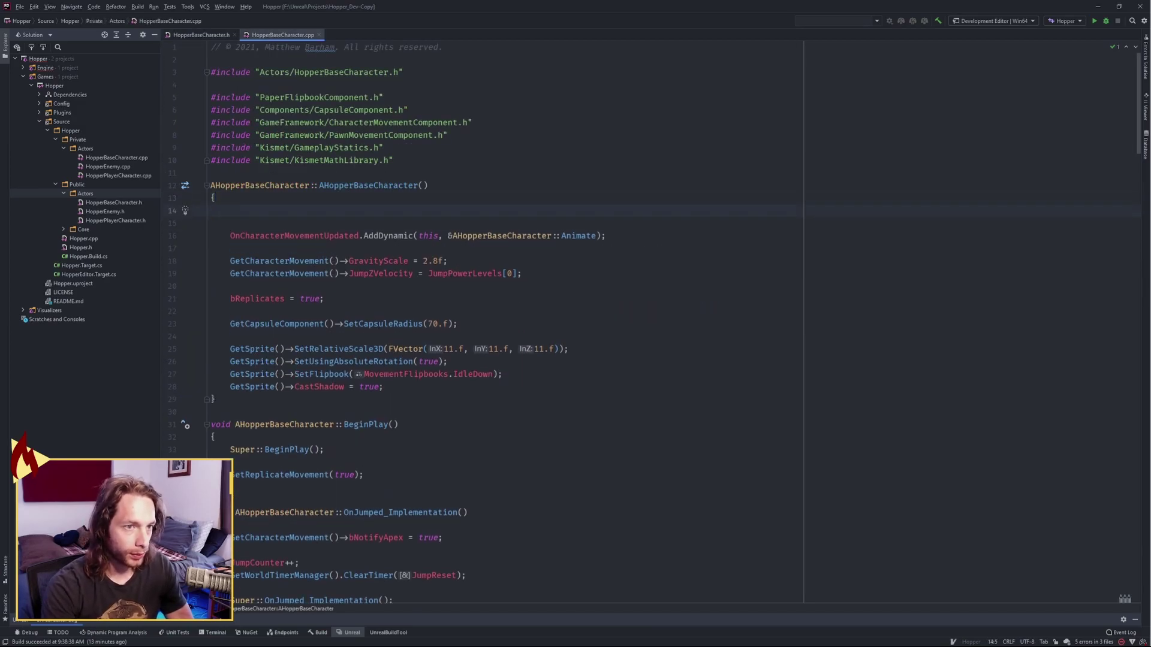
{"action": "type", "text": "bFootstepGate"}
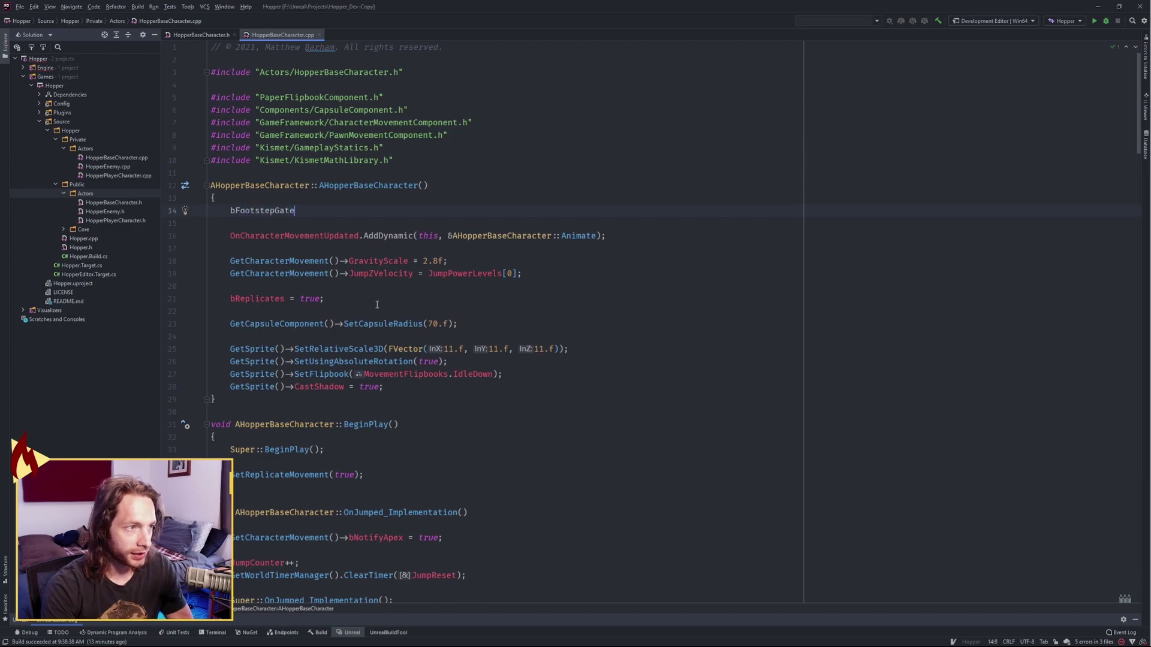
{"action": "type", "text": " = true;"}
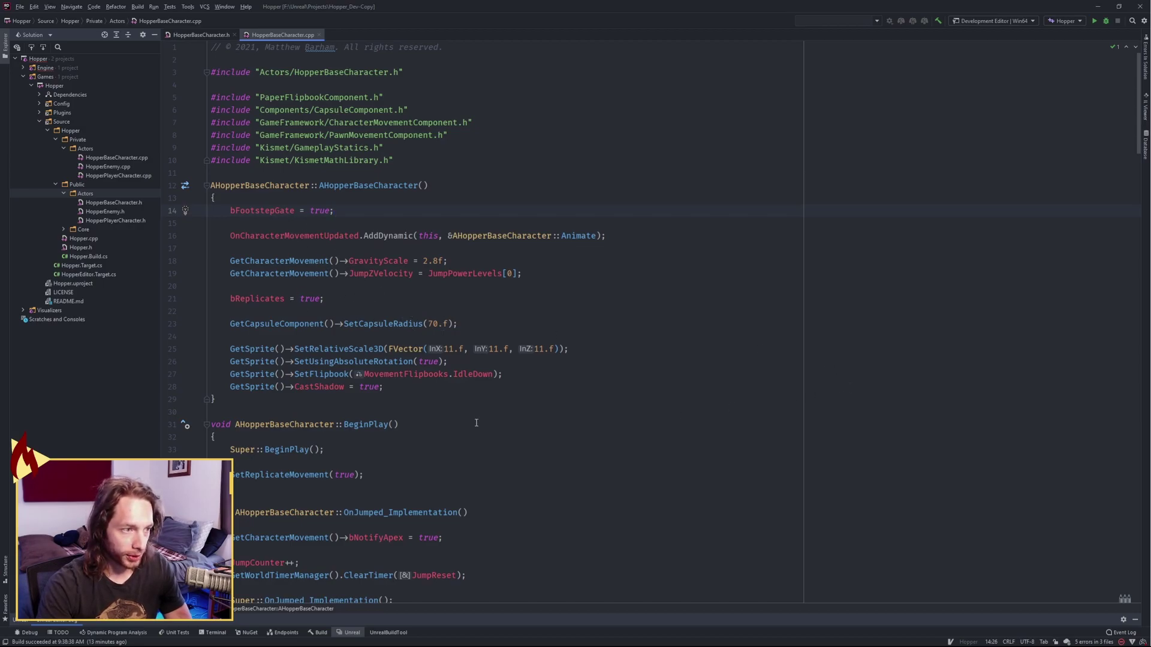
Add an if (!GetCharacterMovement()->IsFalling()) block after the walking-flipbook switch in the Animate function.
{"action": "scroll", "coordinate": [477, 424], "scroll_direction": "down", "scroll_amount": 15}
{"action": "left_click_drag", "start_coordinate": [344, 249], "coordinate": [372, 249]}
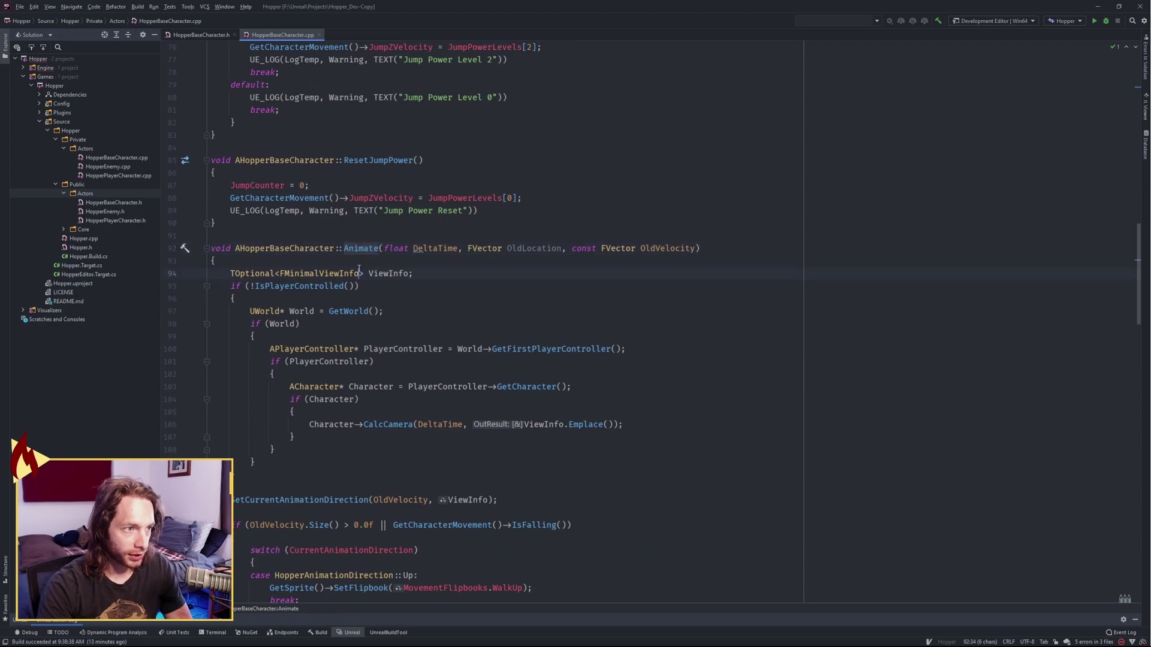
{"action": "scroll", "coordinate": [358, 270], "scroll_direction": "down", "scroll_amount": 6}
{"action": "left_click_drag", "start_coordinate": [231, 147], "coordinate": [312, 530]}
{"action": "left_click", "coordinate": [333, 147]}
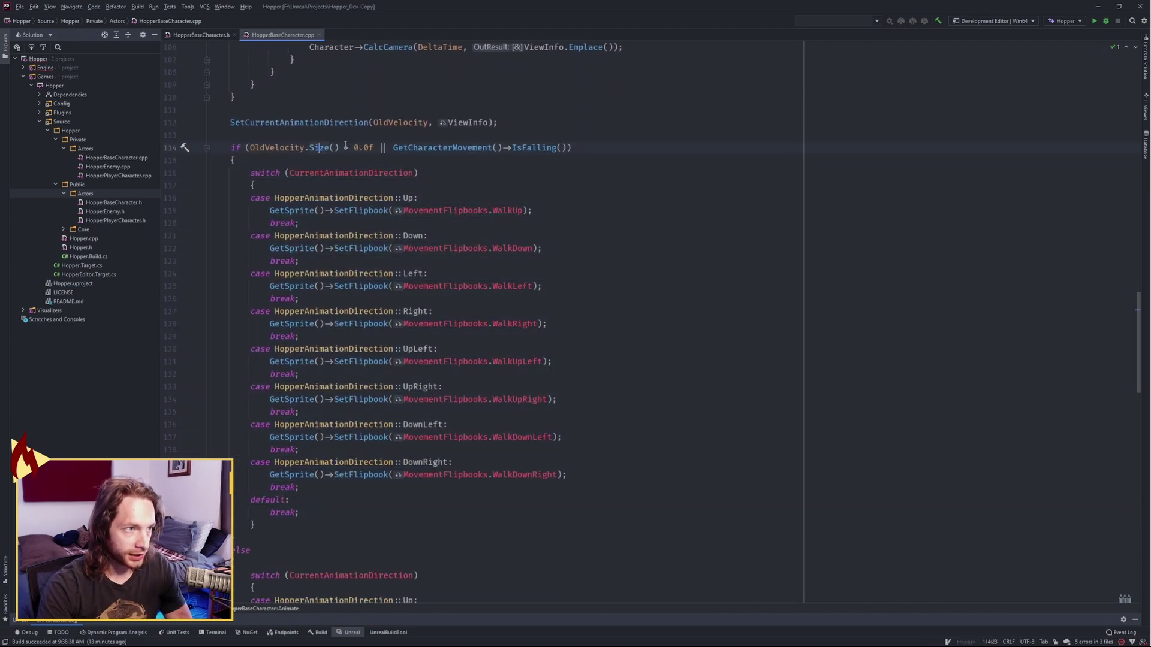
{"action": "scroll", "coordinate": [286, 505], "scroll_direction": "down", "scroll_amount": 2}
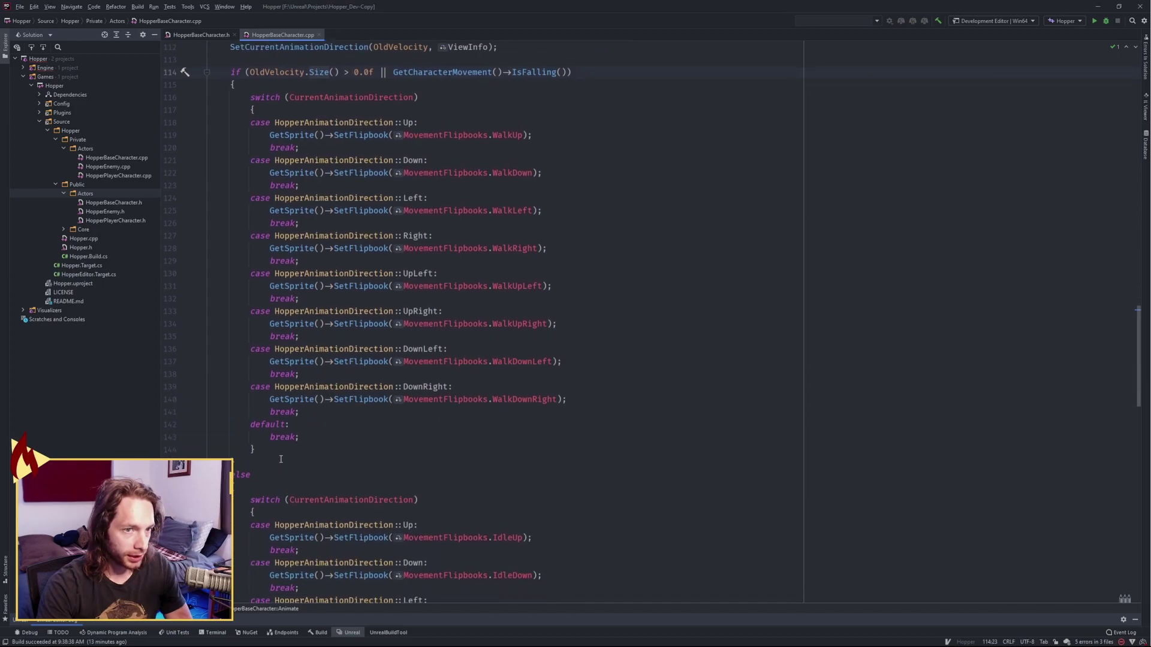
{"action": "left_click", "coordinate": [254, 453]}
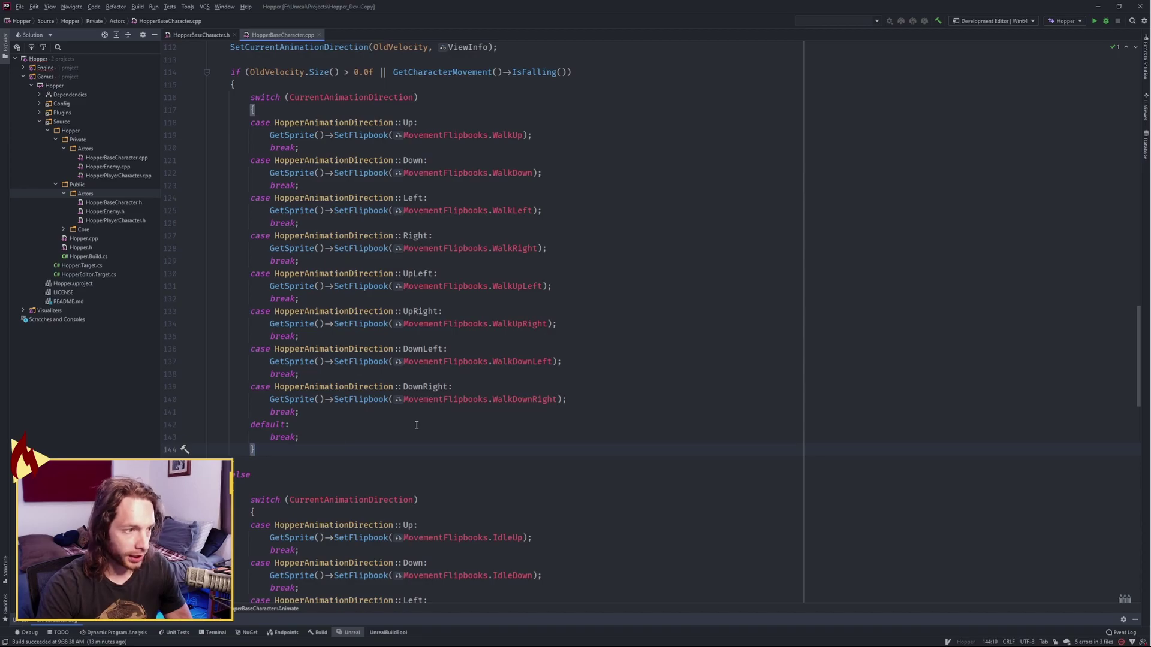
{"action": "key", "text": "Return"}
{"action": "key", "text": "Return"}
{"action": "type", "text": "if ("}
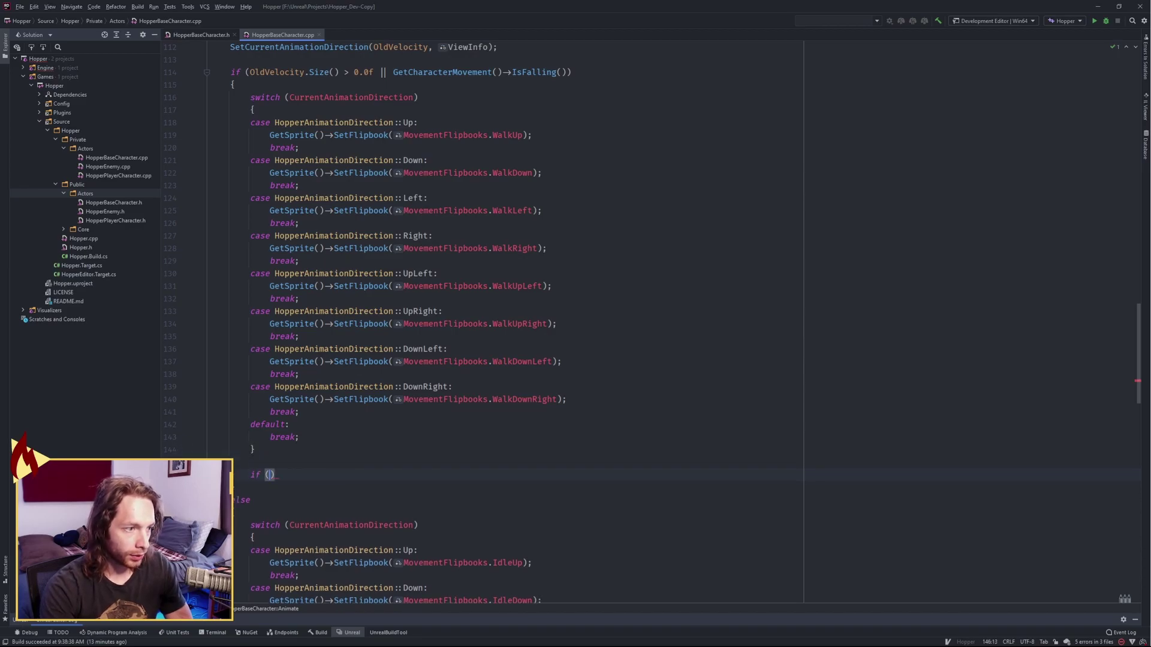
{"action": "type", "text": "!GetChara"}
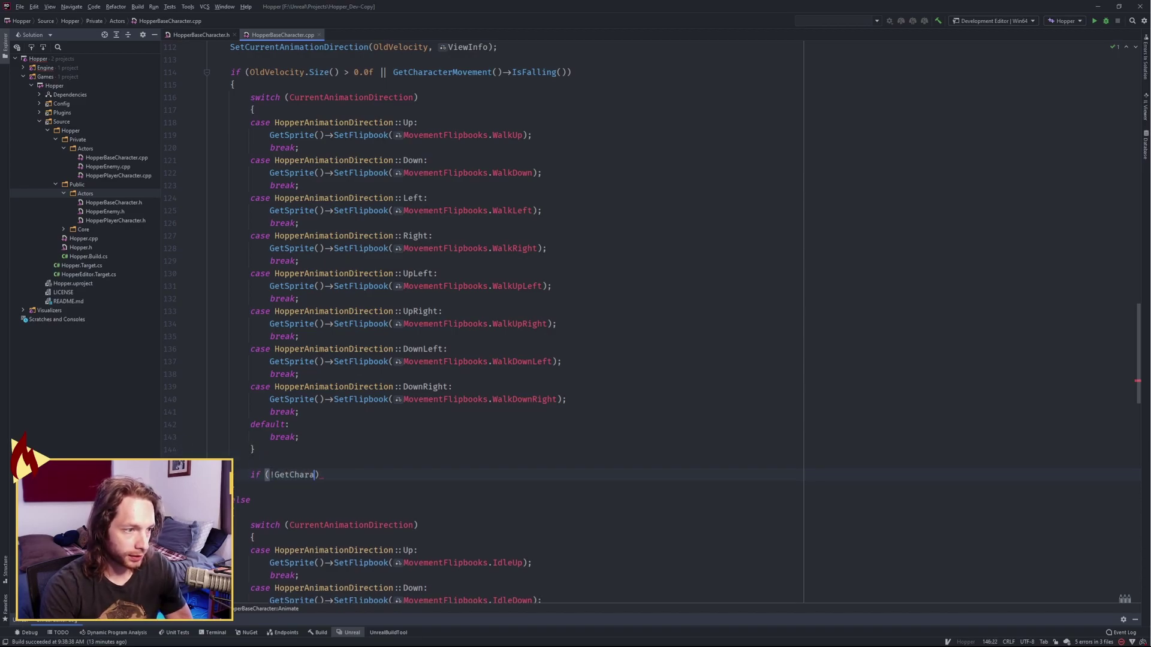
{"action": "type", "text": "cterMovement()->IsFa"}
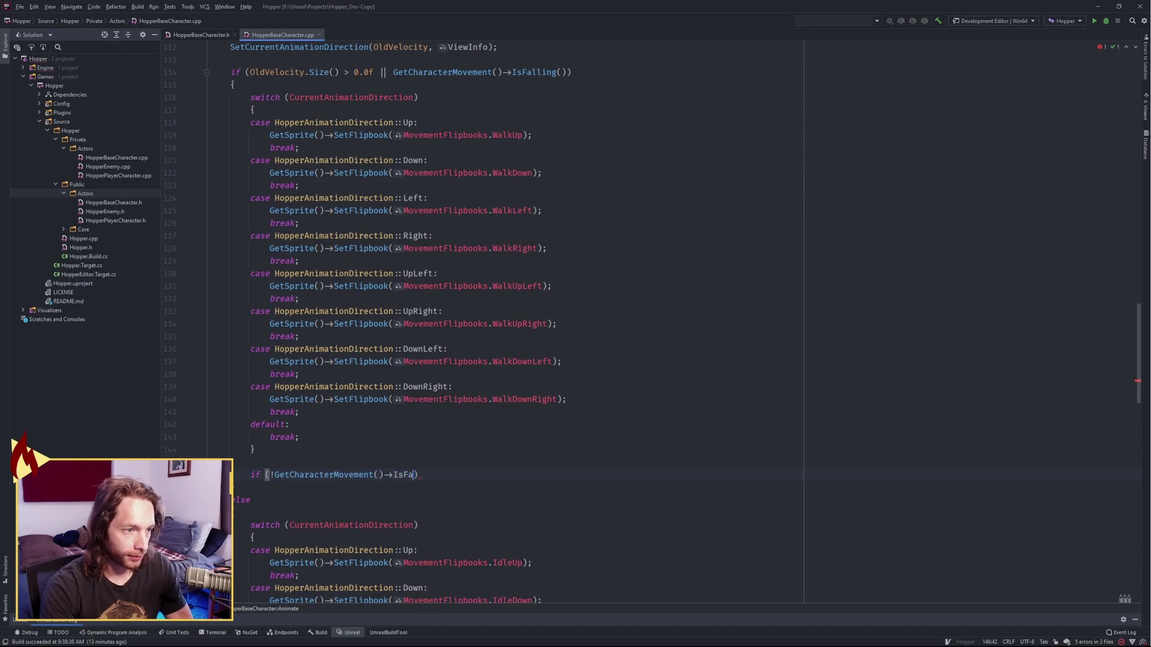
{"action": "type", "text": "lling())"}
{"action": "type", "text": "{"}
{"action": "key", "text": "Return"}
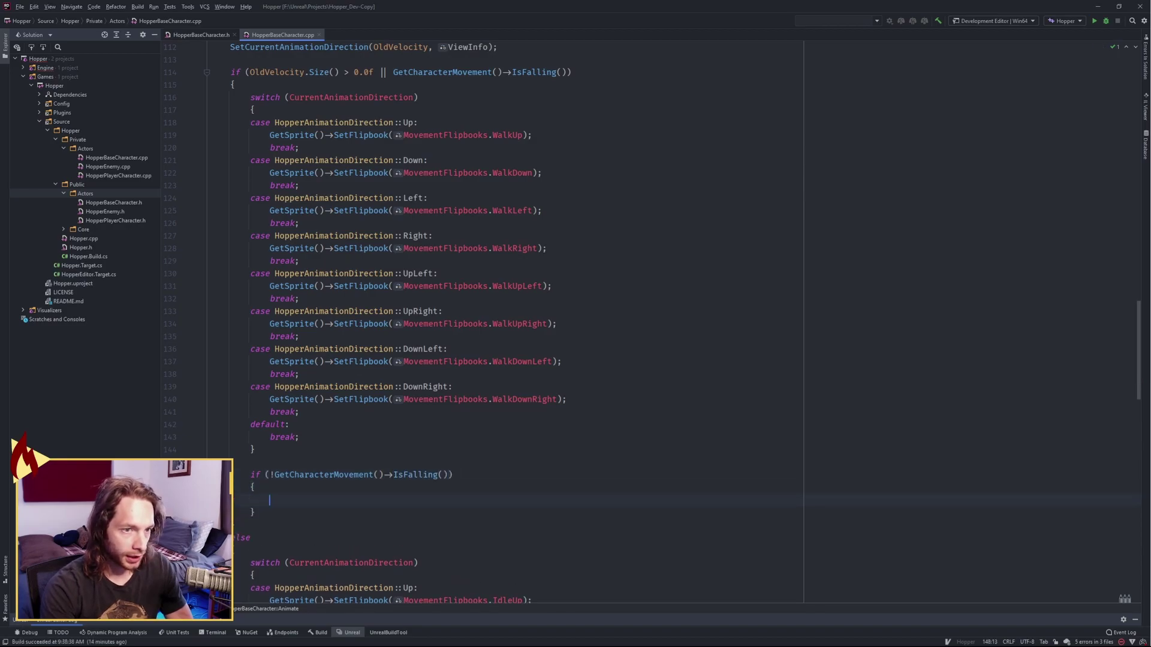
Inside the not-falling block, add an if (bFootstepGate) block that sets bFootstepGate = !bFootstepGate and calls OnFootstep().
{"action": "type", "text": "if (bFootstepGate"}
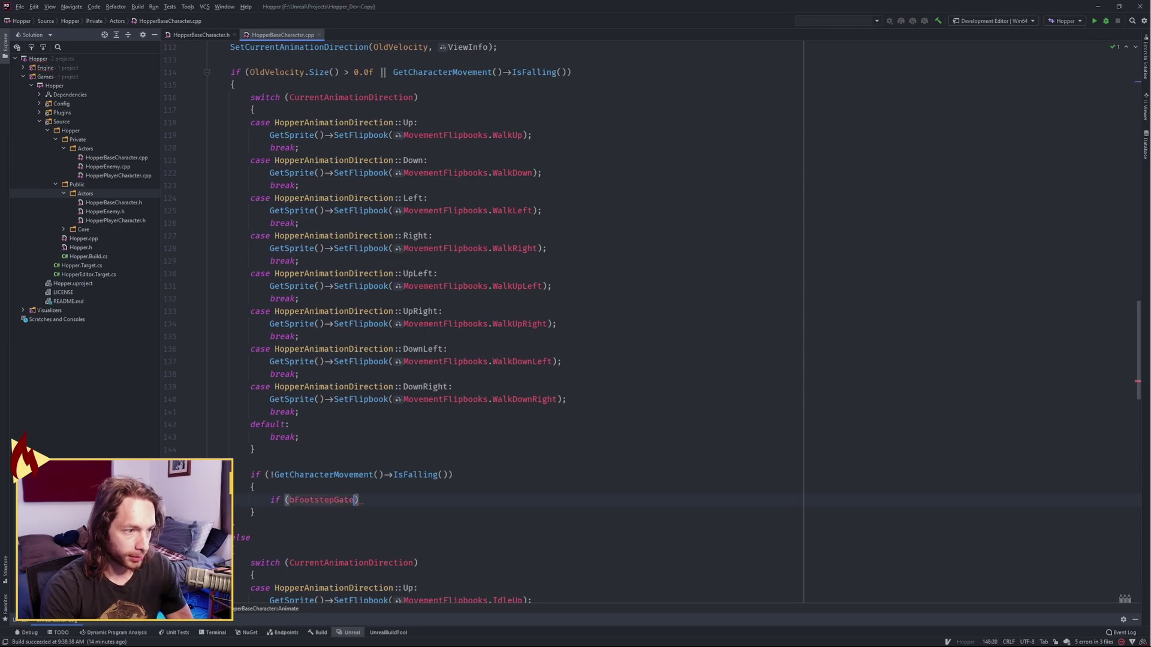
{"action": "key", "text": "Return"}
{"action": "type", "text": "{"}
{"action": "key", "text": "Return"}
{"action": "type", "text": "b"}
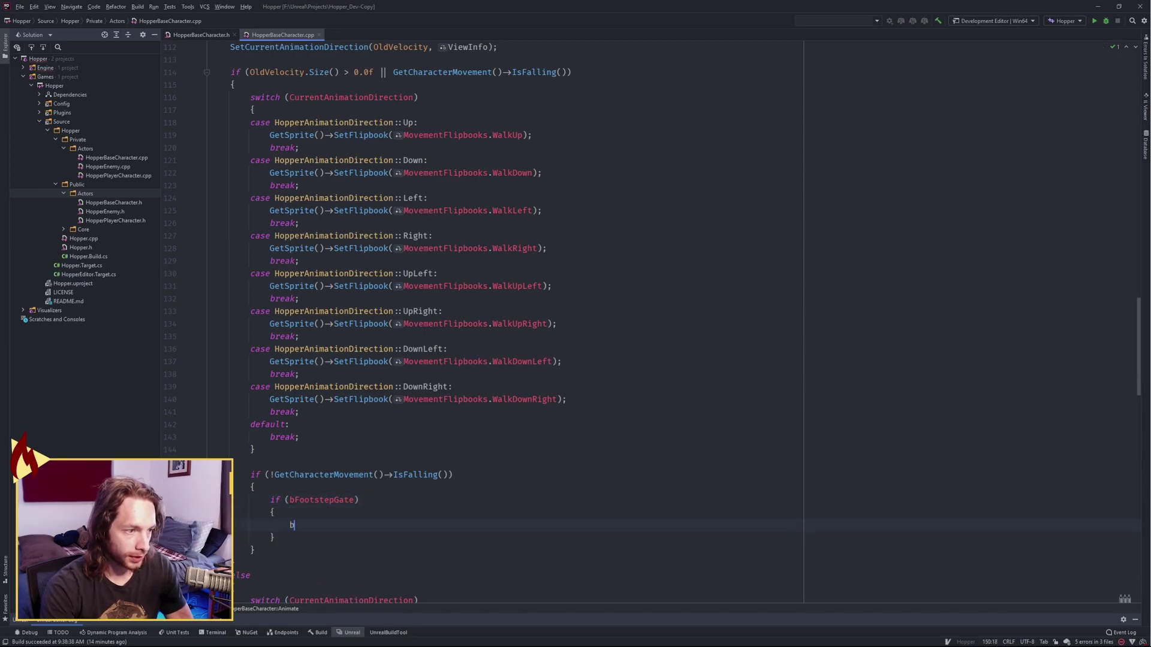
{"action": "type", "text": "FootstepGate = "}
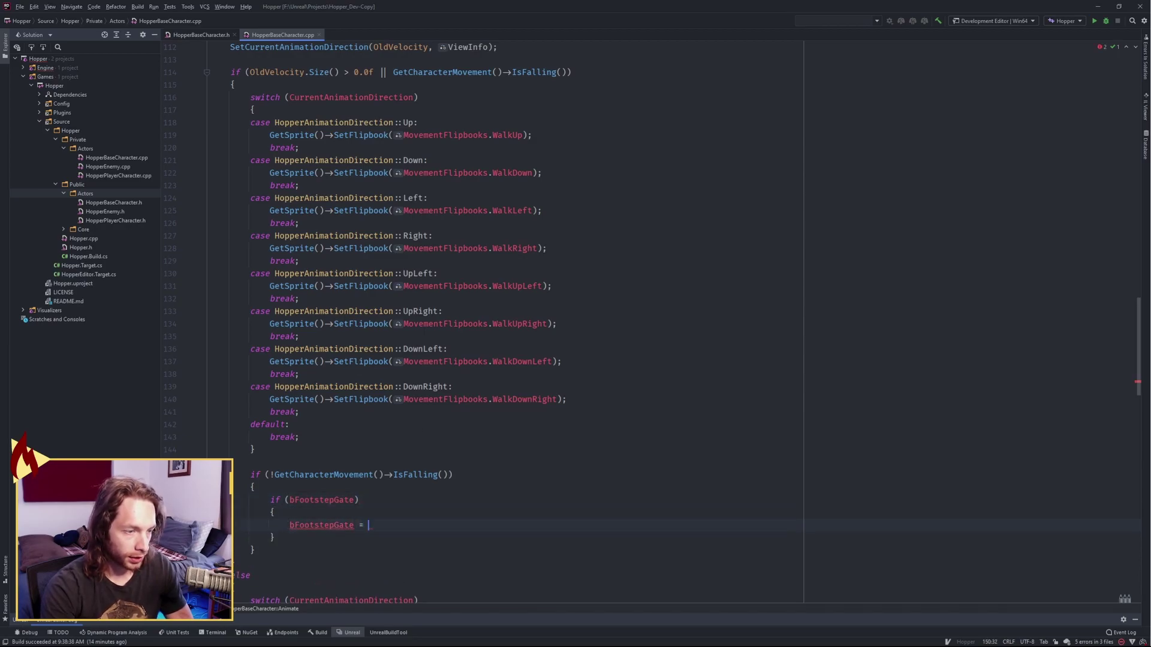
{"action": "type", "text": "!bFootstepGate;"}
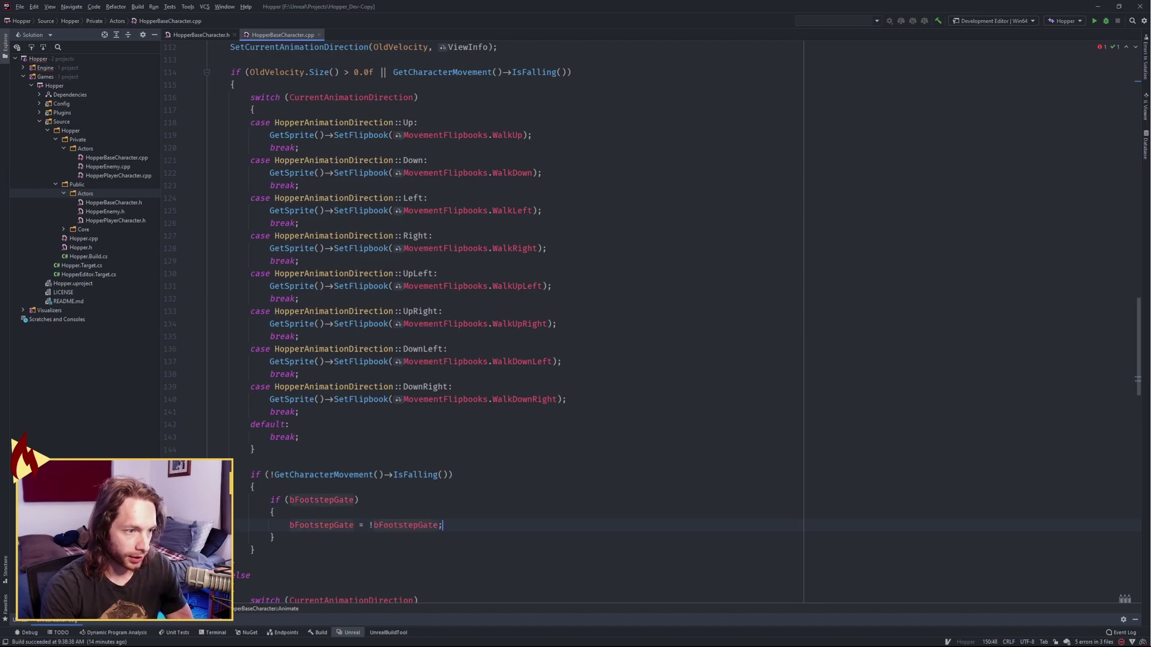
{"action": "key", "text": "Return"}
{"action": "type", "text": "OnFootstep();"}
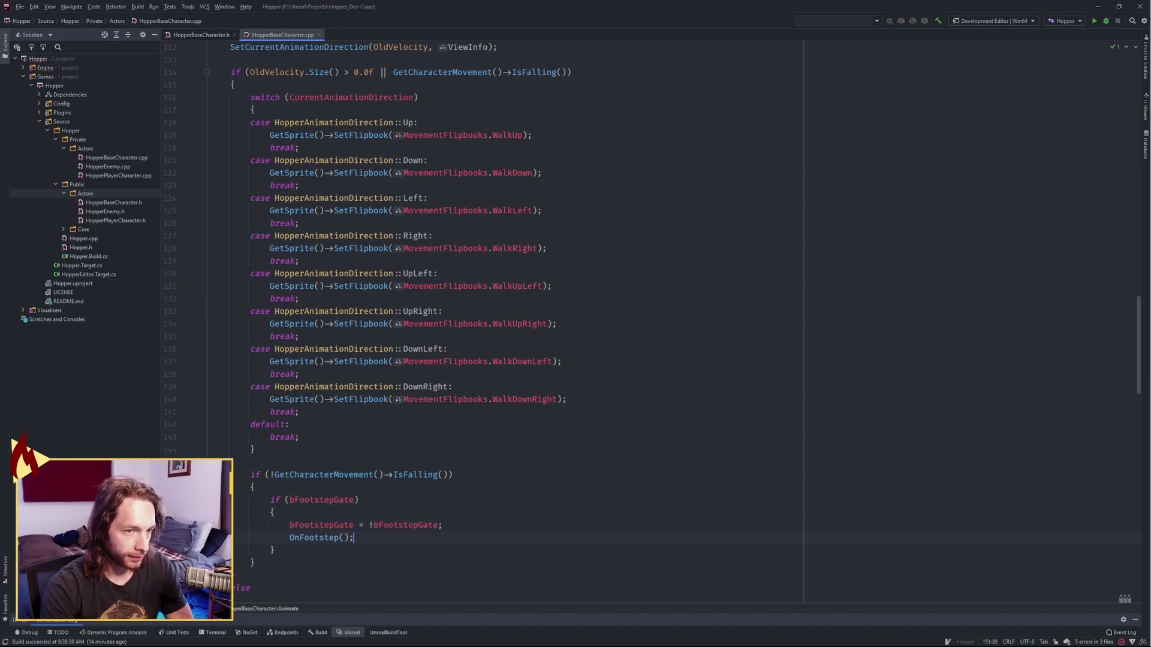
Below OnFootstep(), call GetWorldTimerManager().SetTimer with FootstepTimer, a [this] lambda setting bFootstepGate = true, 0.3f and false, and build the project.
{"action": "key", "text": "Return"}
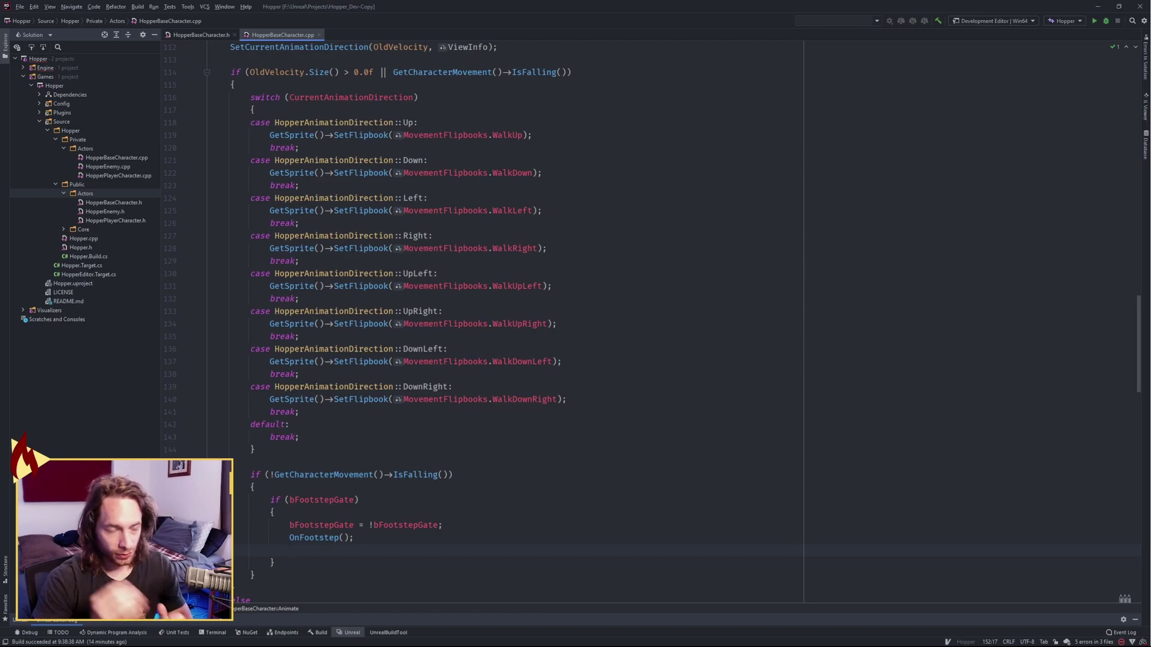
{"action": "scroll", "coordinate": [516, 324], "scroll_direction": "down", "scroll_amount": 2}
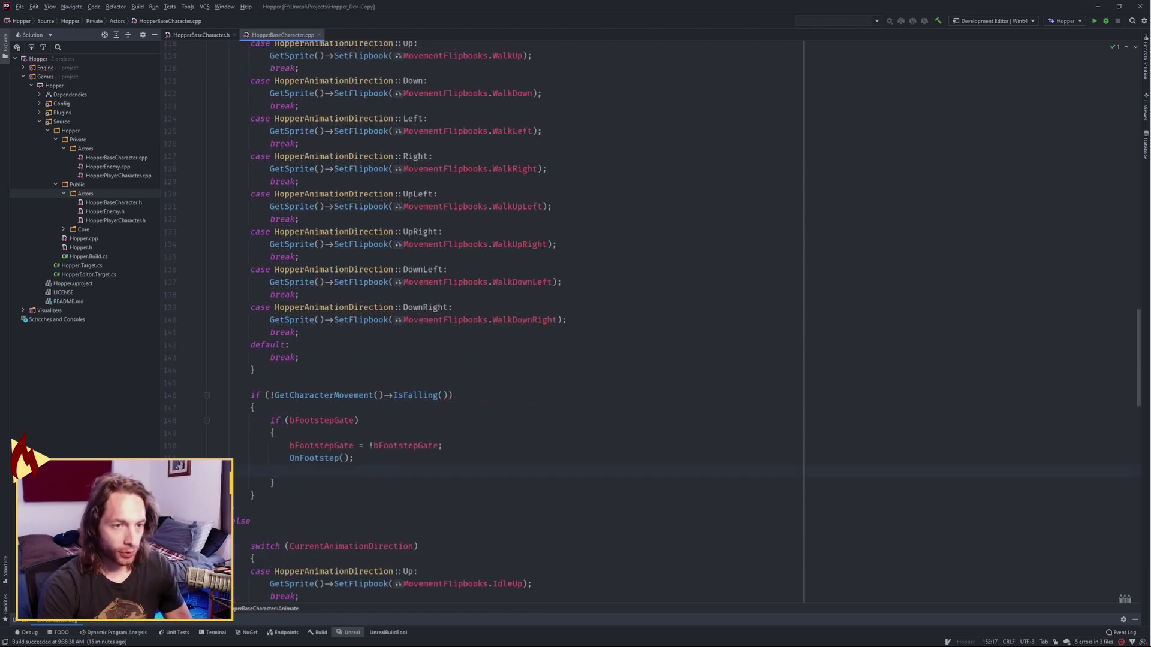
{"action": "type", "text": "GetWorldTimerManager()"}
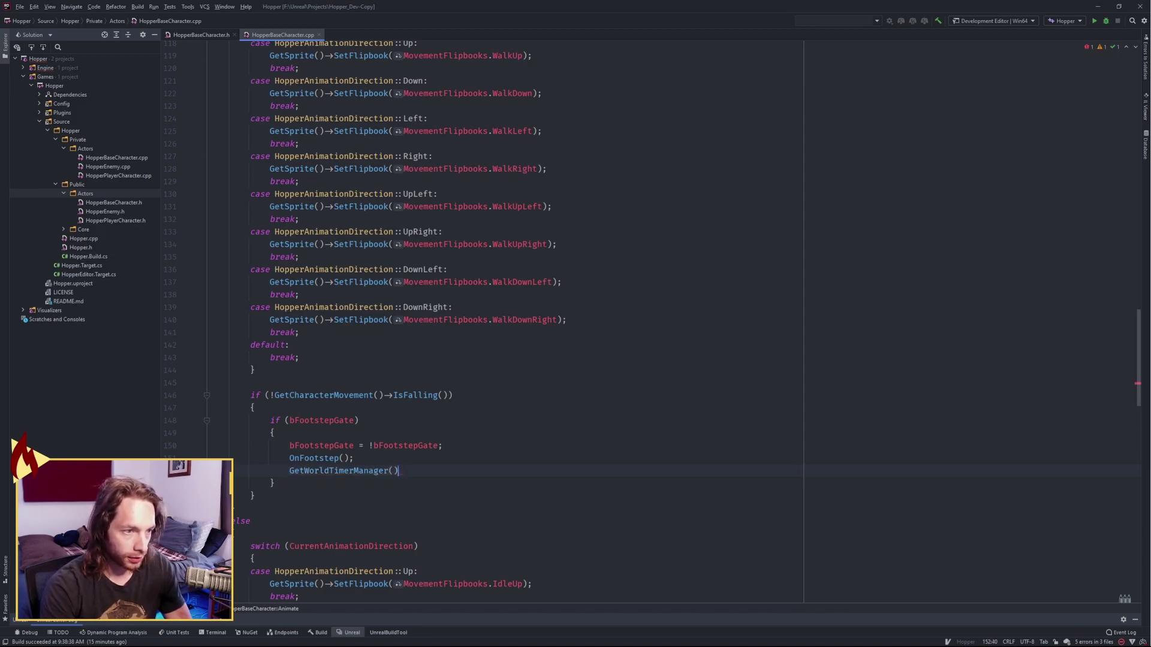
{"action": "type", "text": ".SetTimer()FootstepTimer,"}
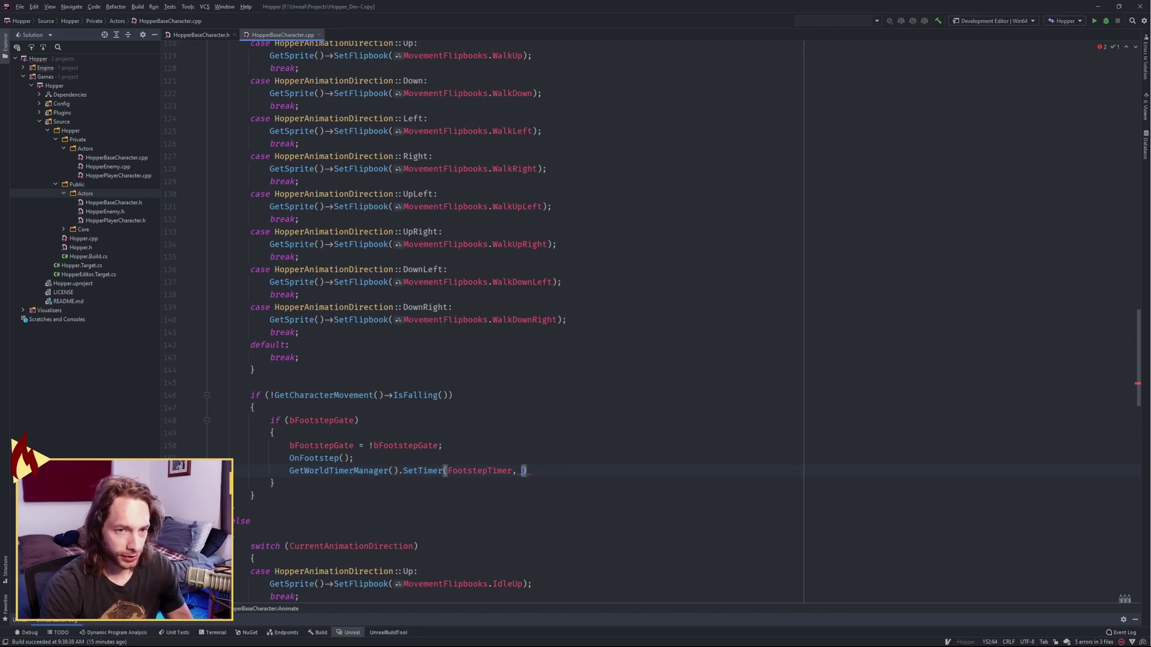
{"action": "type", "text": "[this]"}
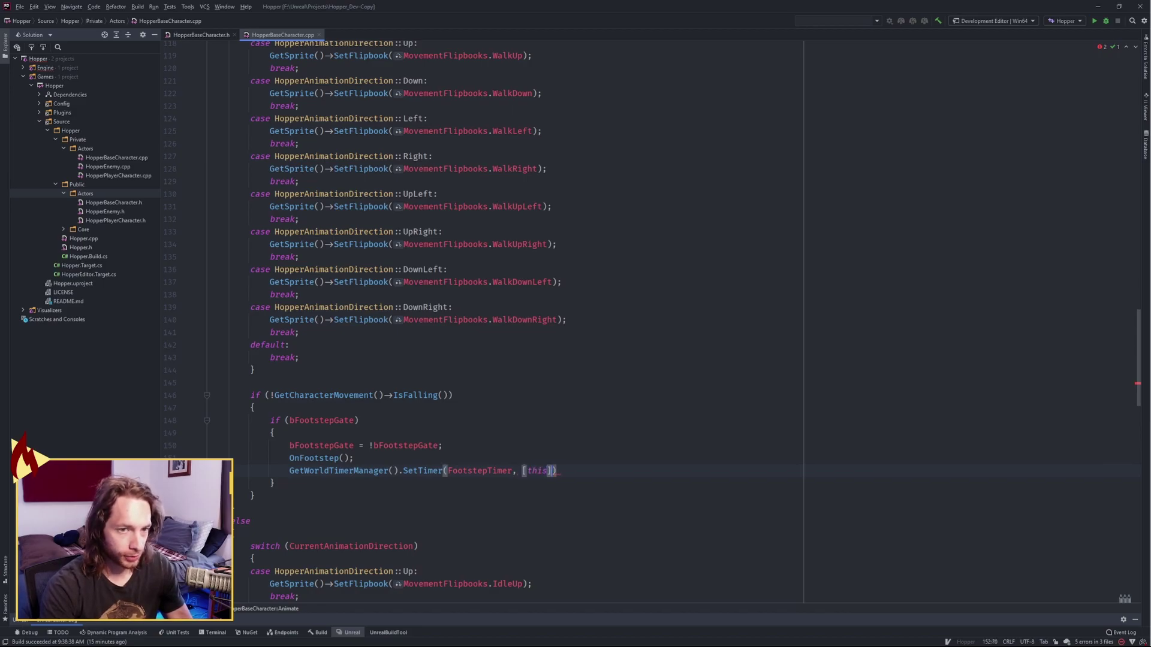
{"action": "type", "text": "(){"}
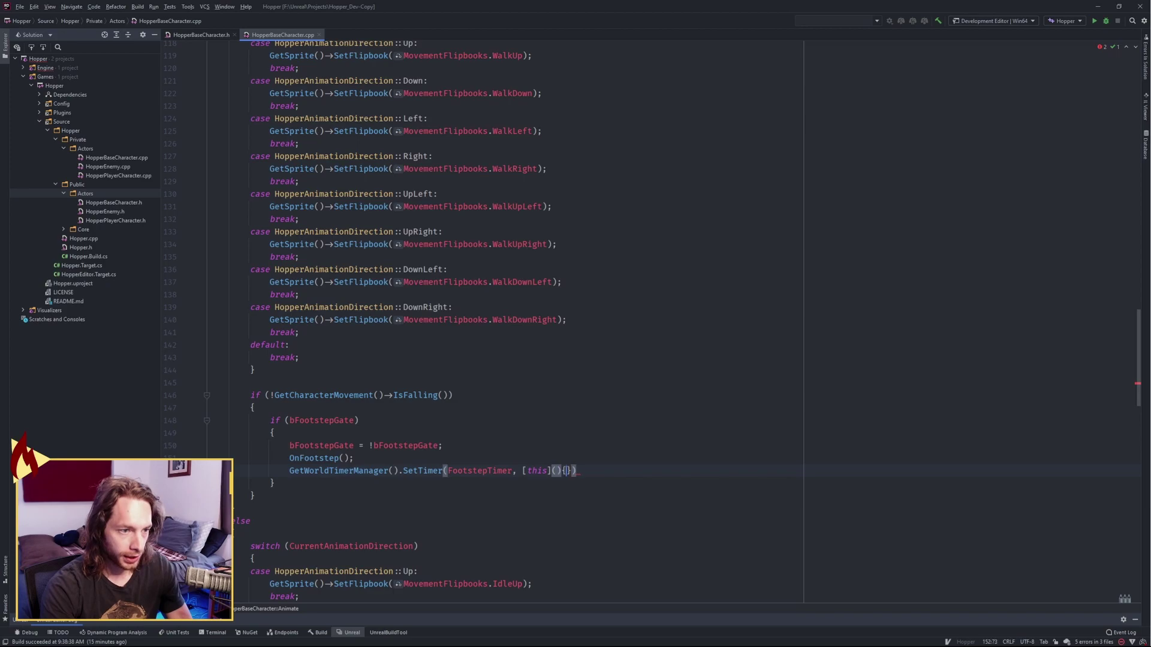
{"action": "type", "text": "bFo"}
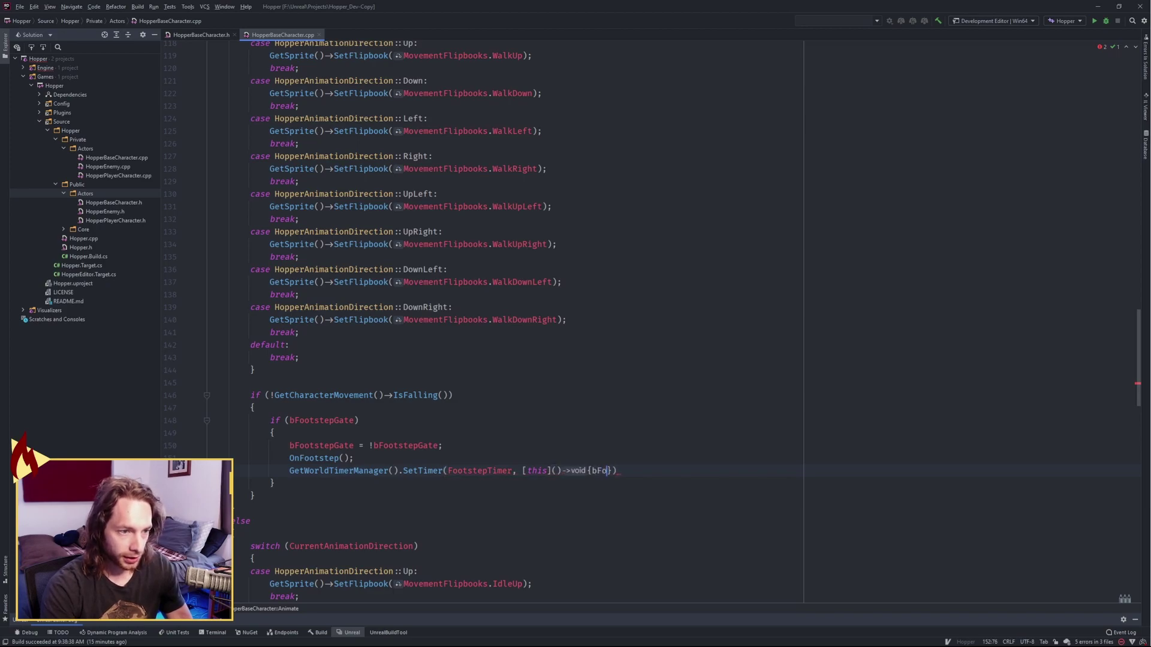
{"action": "type", "text": "tstepGate ="}
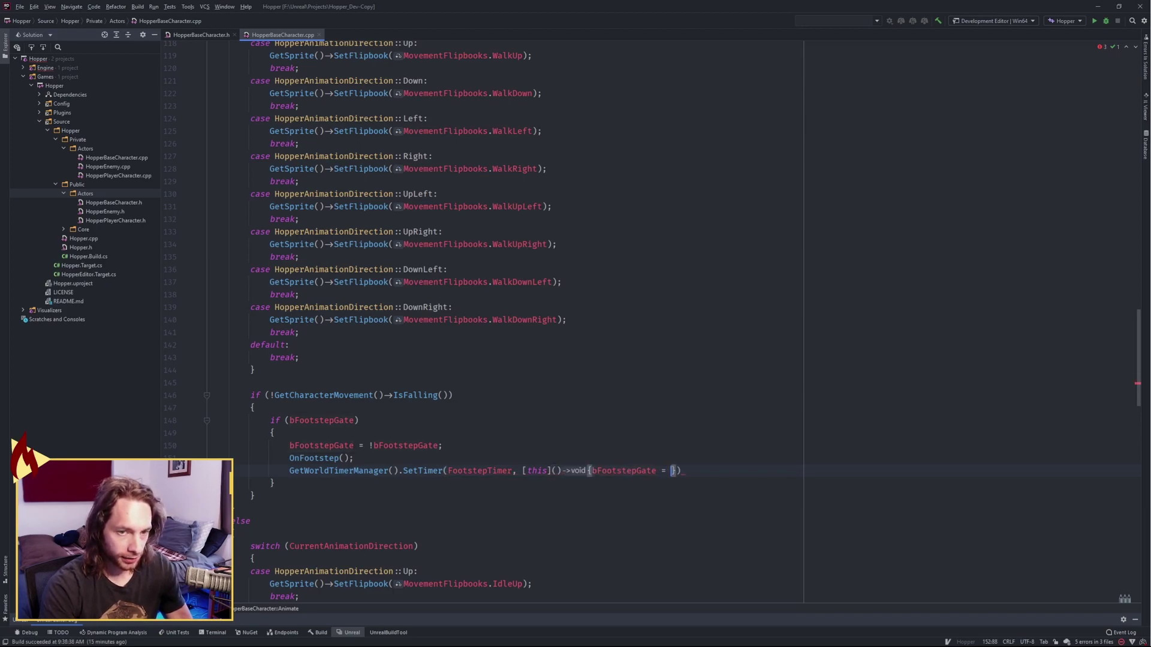
{"action": "type", "text": " true;},"}
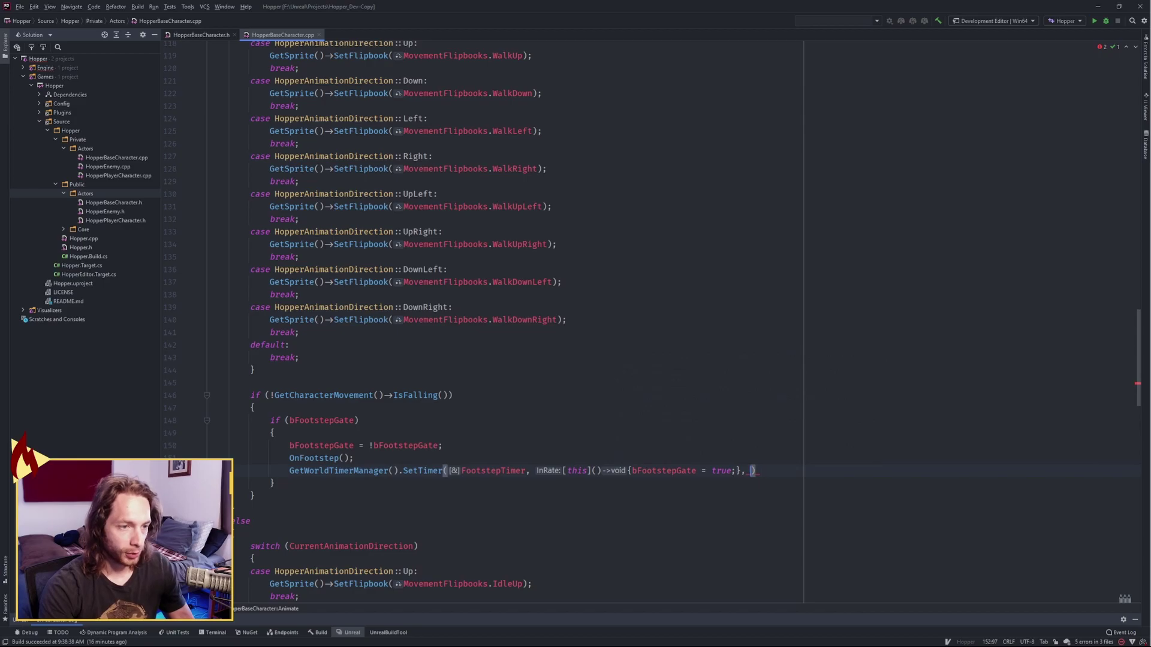
{"action": "type", "text": " 0.3f"}
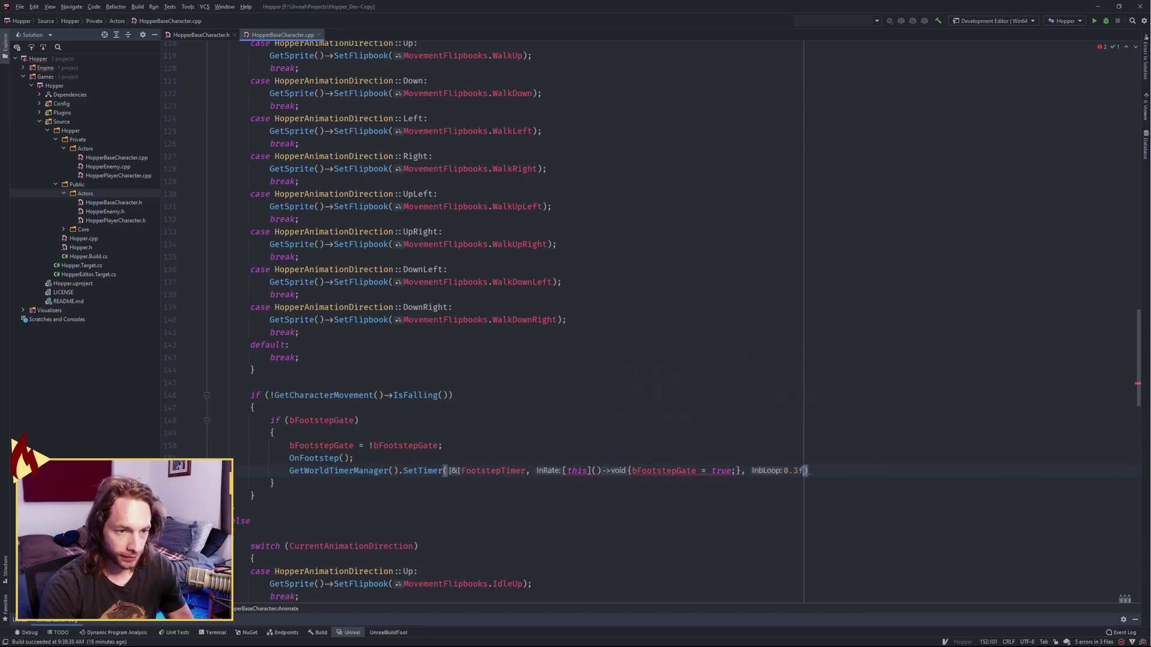
{"action": "type", "text": ", false"}
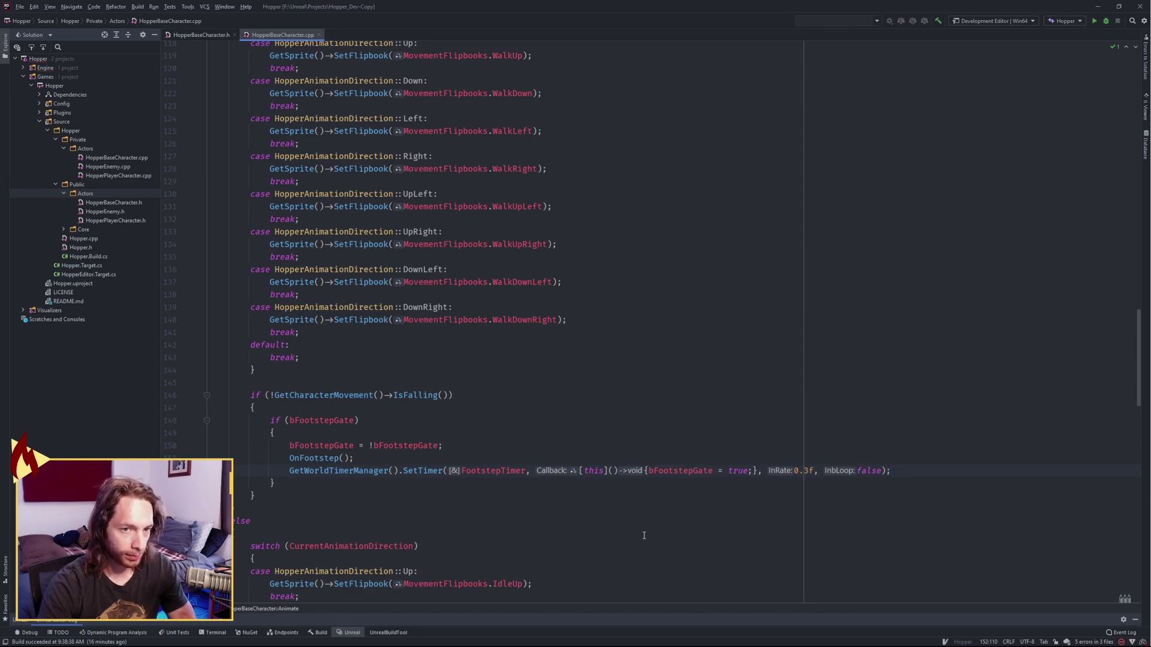
{"action": "key", "text": "ctrl+shift+b"}
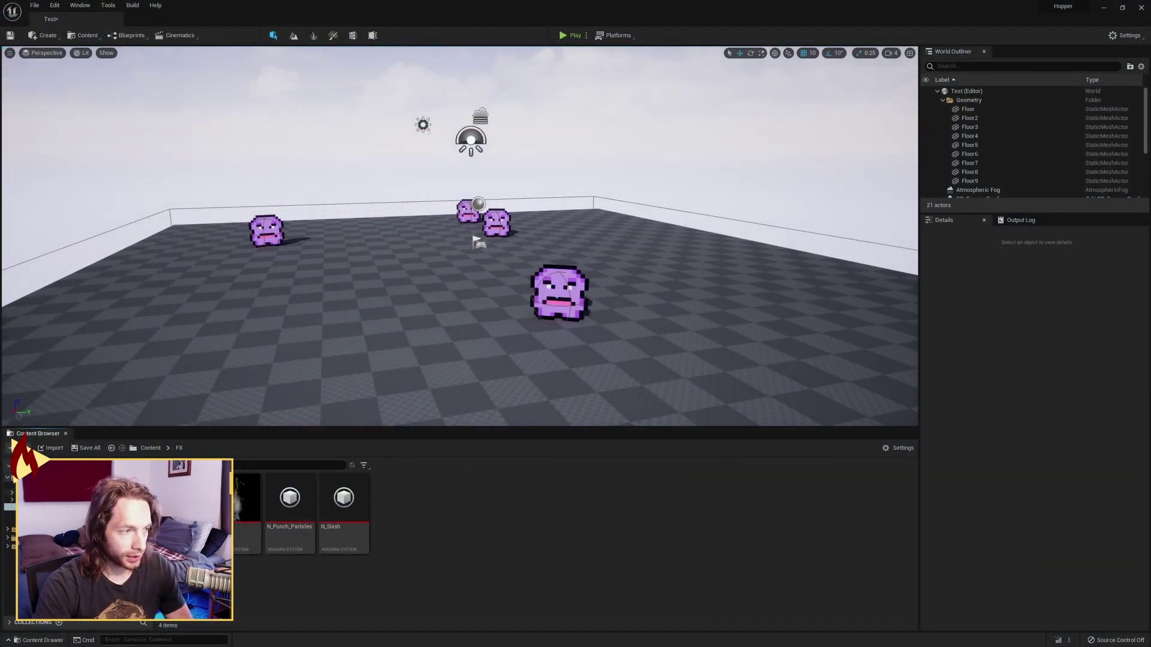
In the Unreal Editor, open the T_Poof_Dust texture from Art/FX, inspect its frames enlarged, and close it.
{"action": "left_click", "coordinate": [27, 492]}
{"action": "double_click", "coordinate": [246, 498]}
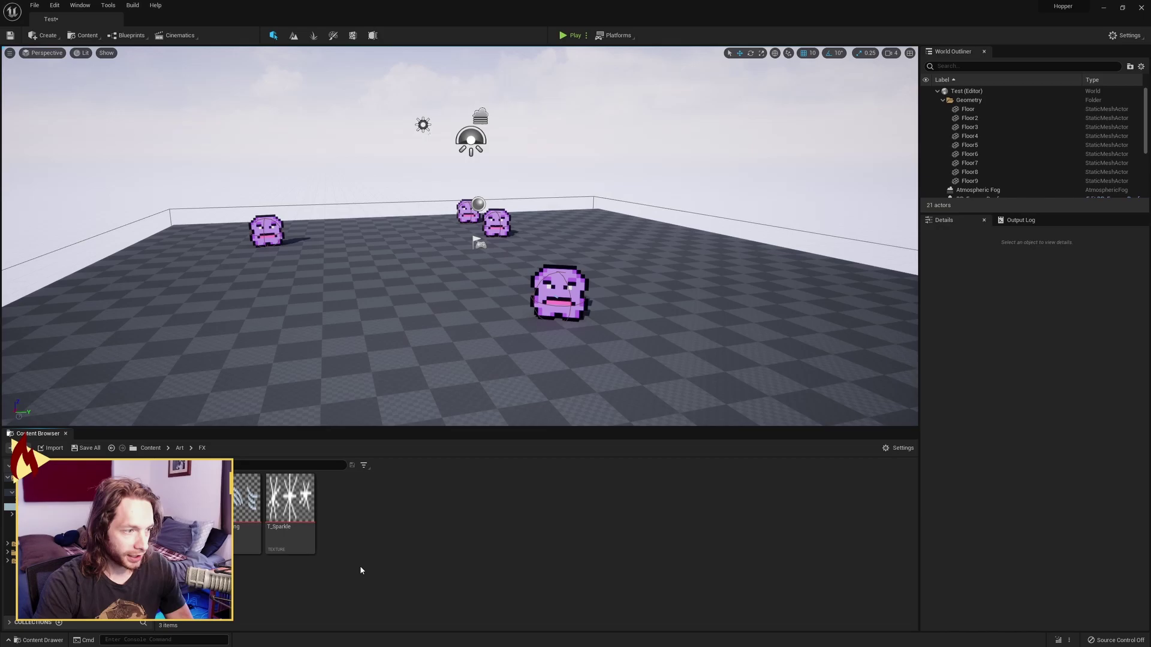
{"action": "double_click", "coordinate": [198, 521]}
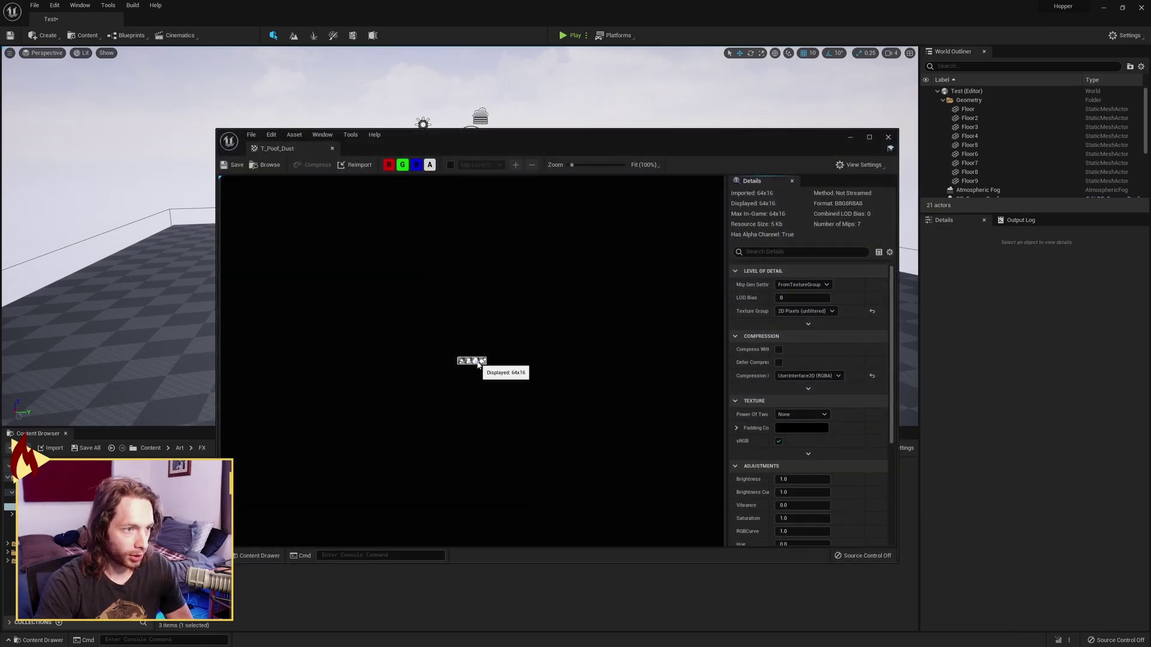
{"action": "scroll", "coordinate": [464, 372], "scroll_direction": "up", "scroll_amount": 8}
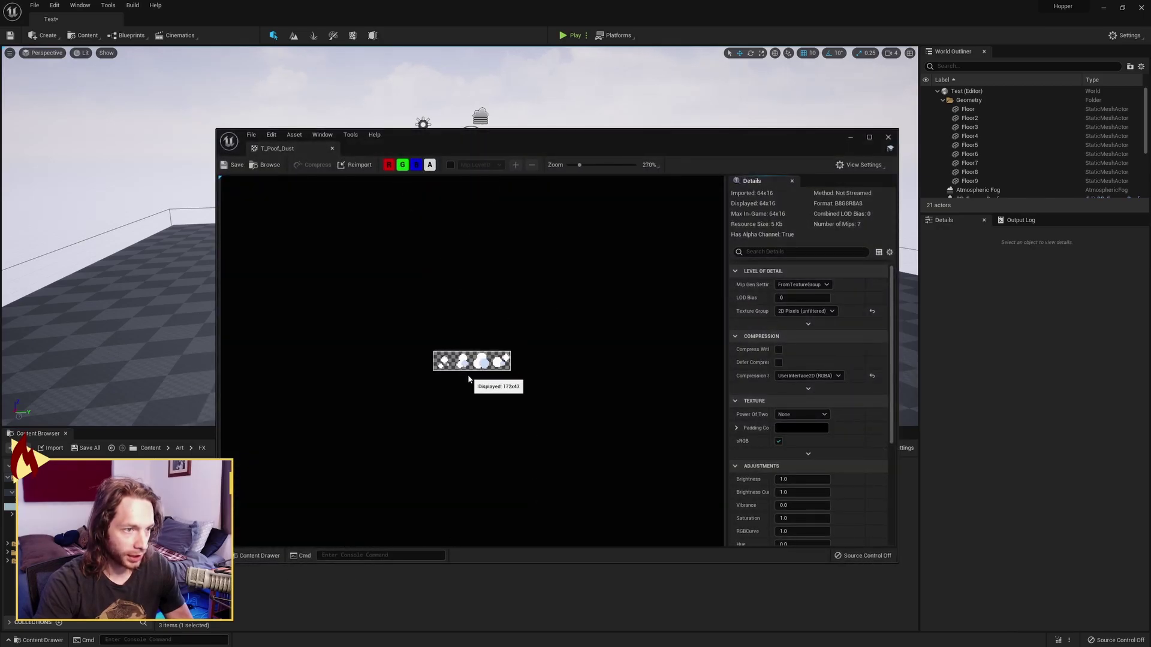
{"action": "left_click_drag", "start_coordinate": [587, 164], "coordinate": [620, 164]}
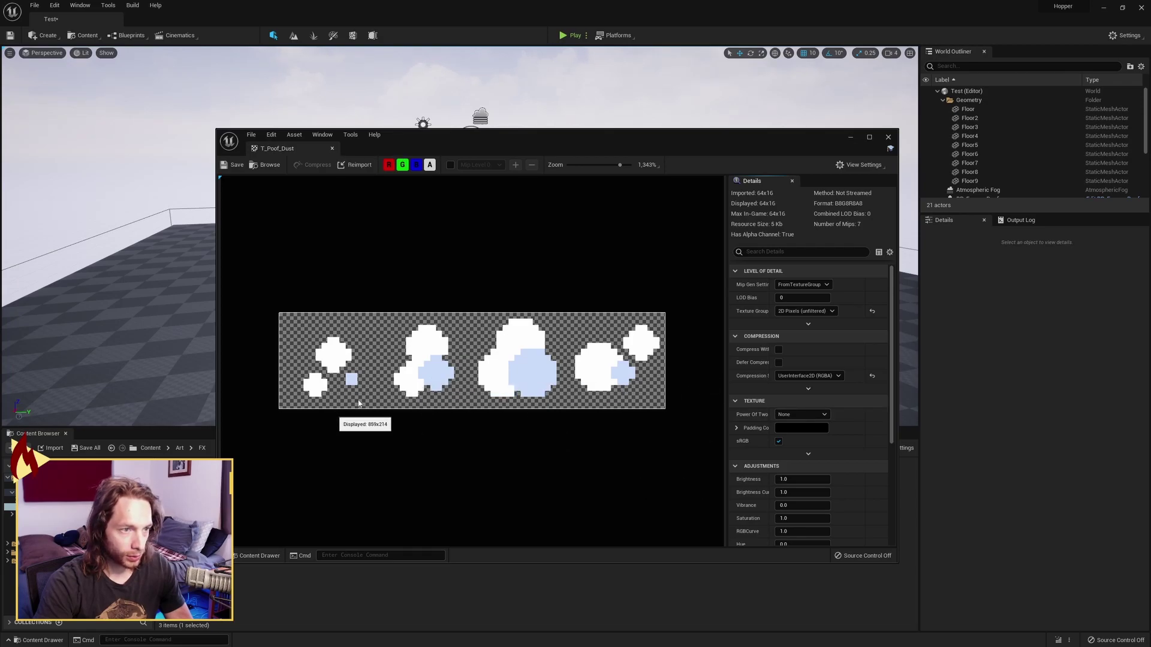
{"action": "left_click", "coordinate": [332, 149]}
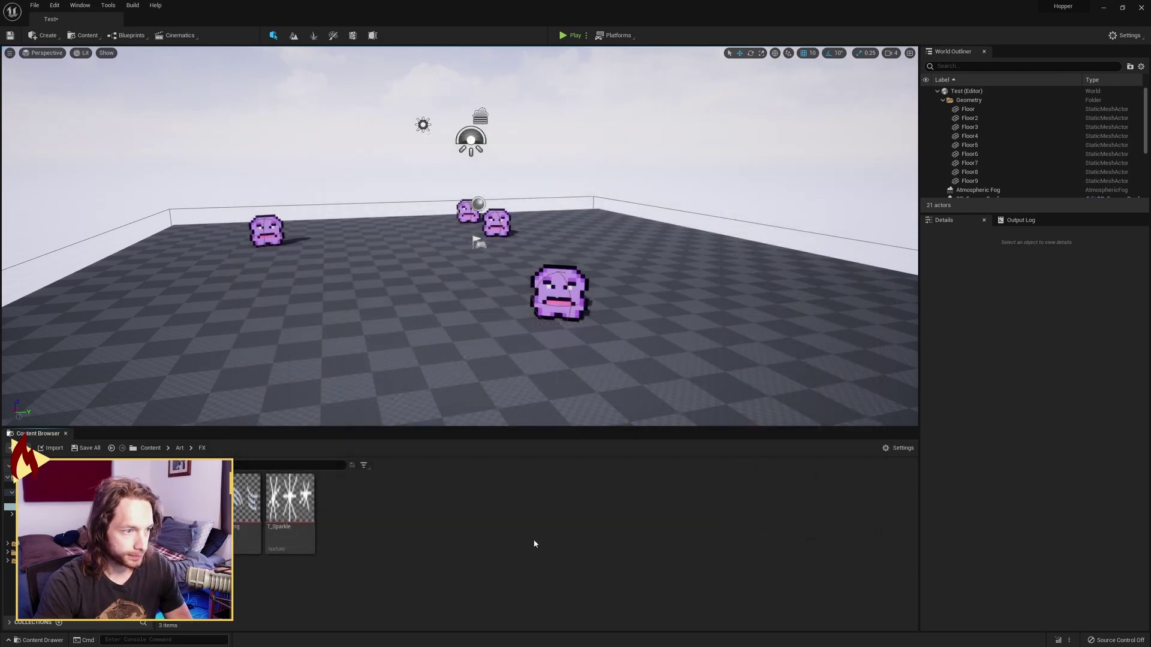
Check which sprite actions are available for the T_Poof_Dust texture, without applying any.
{"action": "right_click", "coordinate": [175, 520]}
{"action": "mouse_move", "coordinate": [240, 266]}
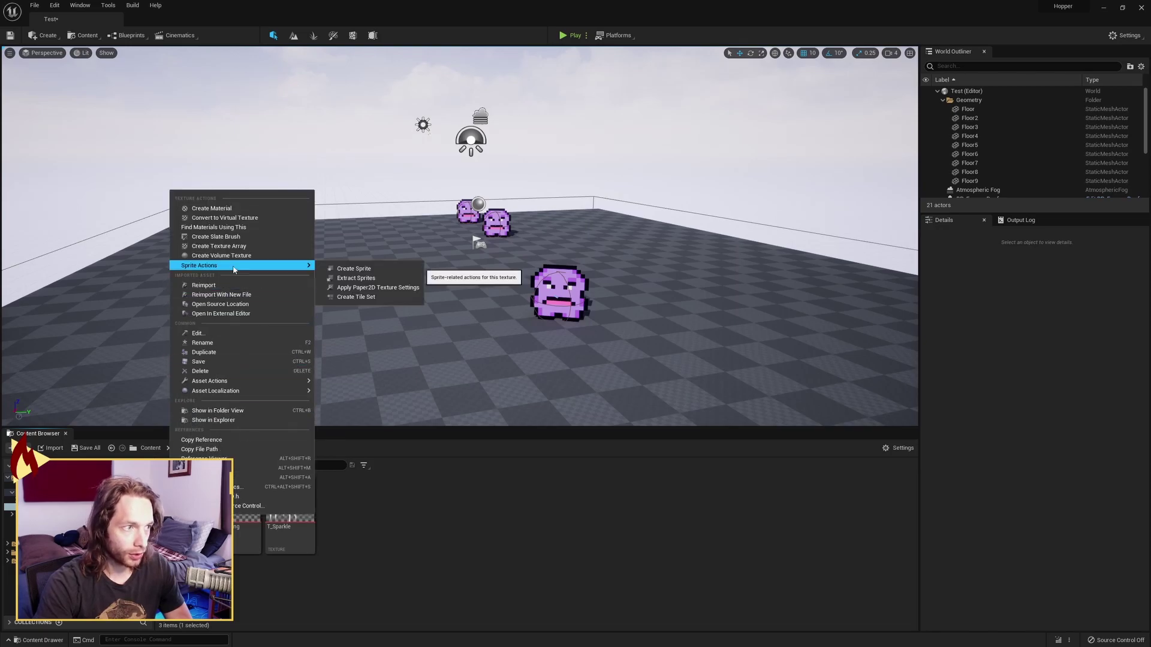
{"action": "left_click", "coordinate": [419, 553]}
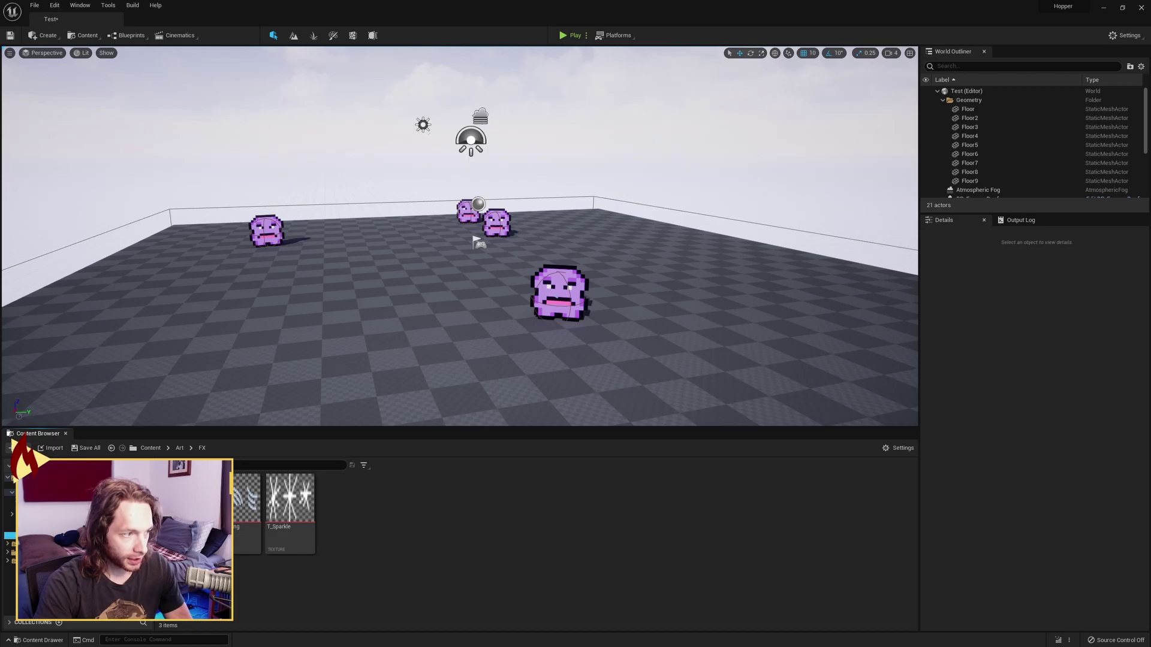
Open the MA_Sprite_Particle material and inspect the properties of its Texture parameter node.
{"action": "left_click", "coordinate": [36, 535]}
{"action": "double_click", "coordinate": [236, 502]}
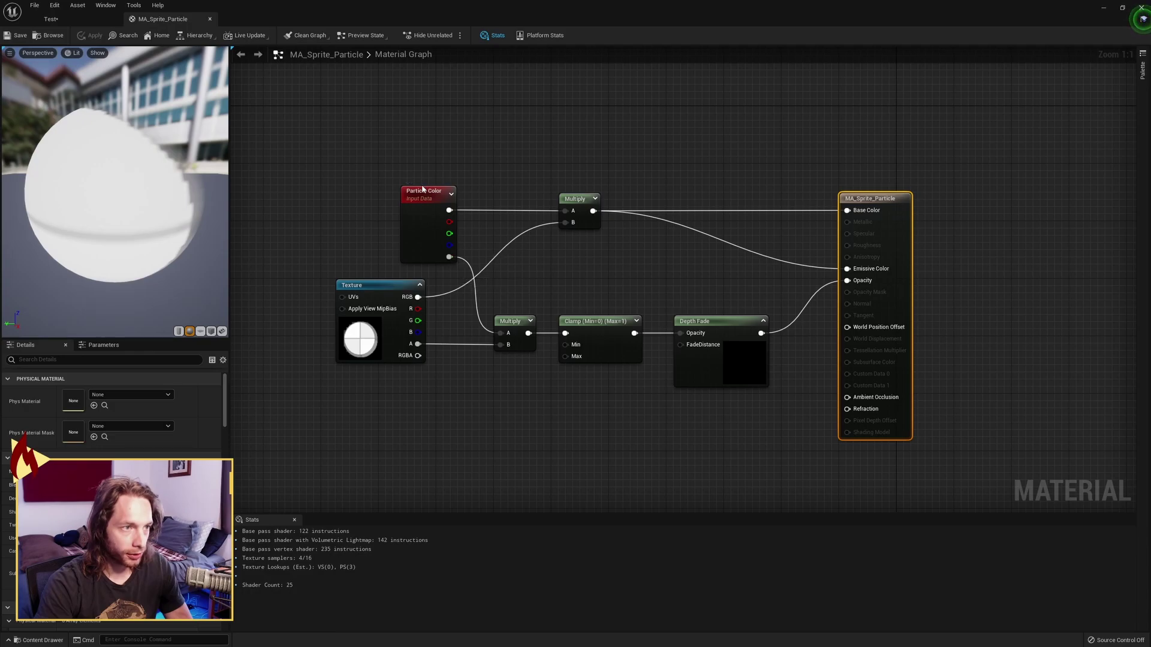
{"action": "left_click", "coordinate": [341, 285]}
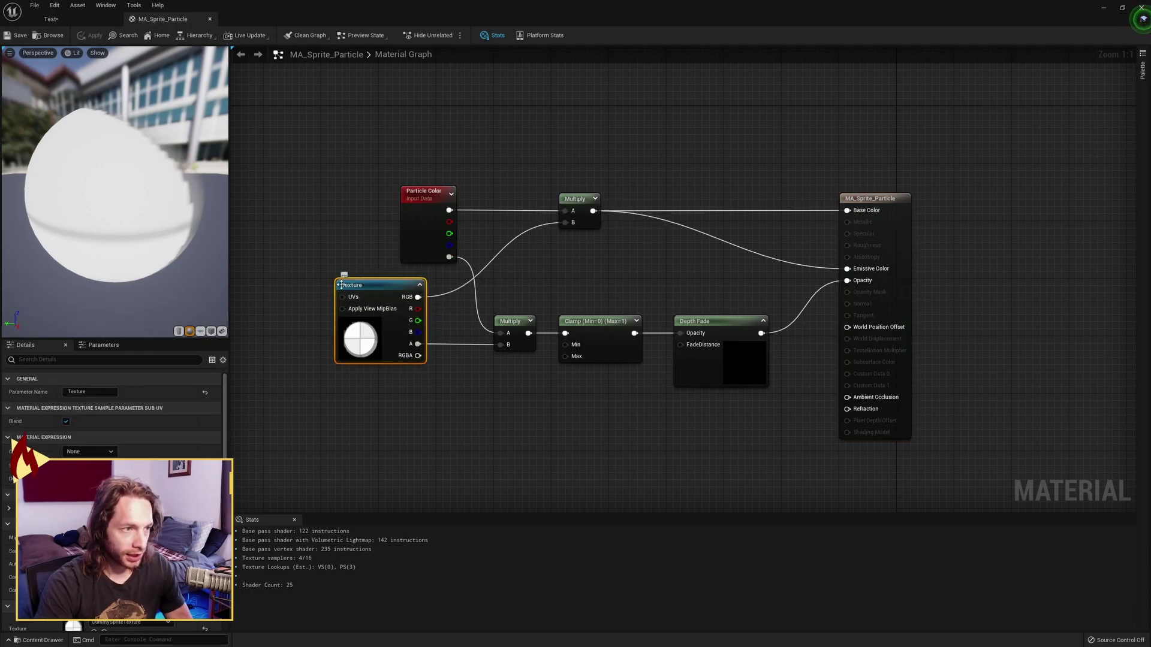
{"action": "right_click", "coordinate": [372, 287]}
{"action": "left_click", "coordinate": [336, 273]}
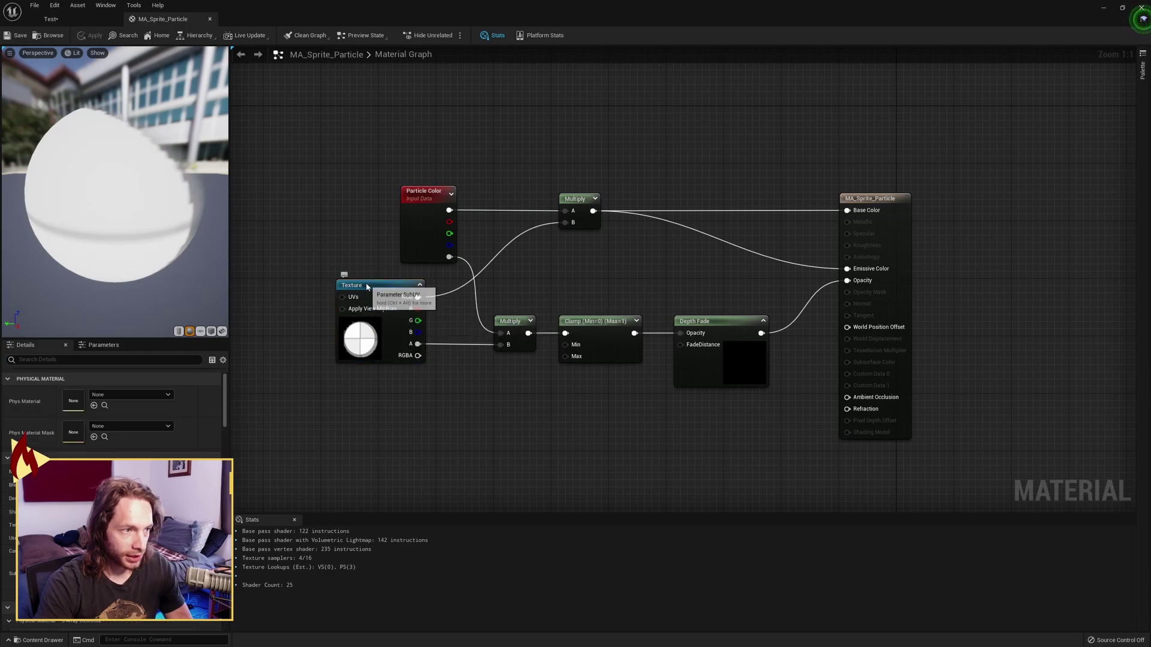
{"action": "left_click", "coordinate": [348, 330]}
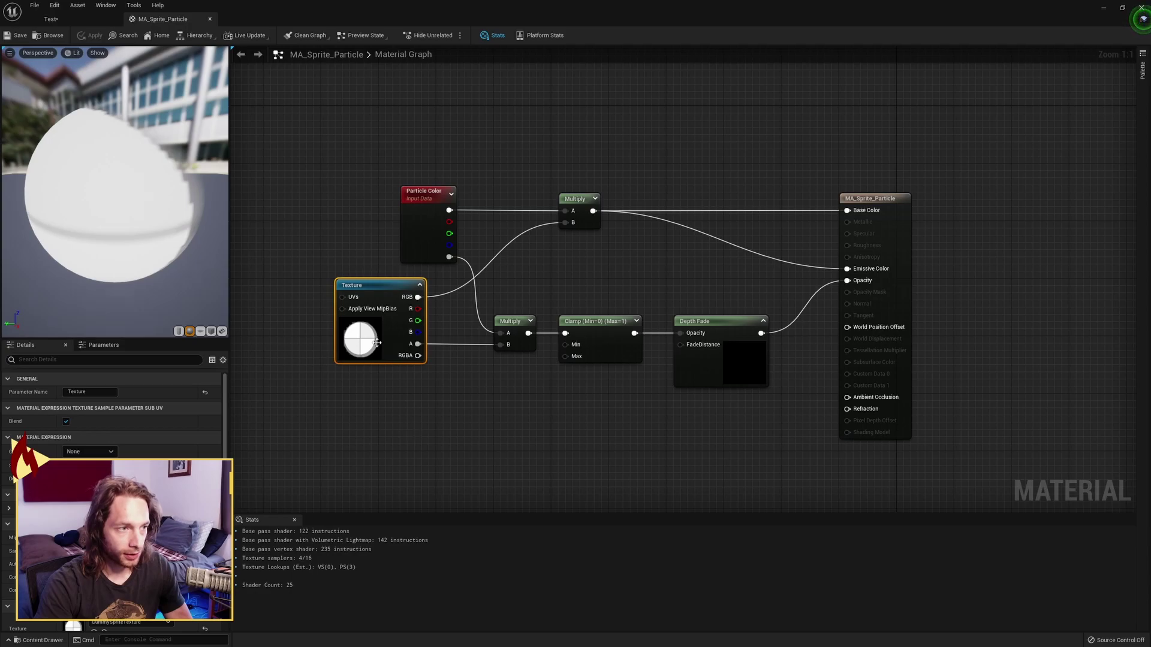
{"action": "scroll", "coordinate": [114, 408], "scroll_direction": "down", "scroll_amount": 2}
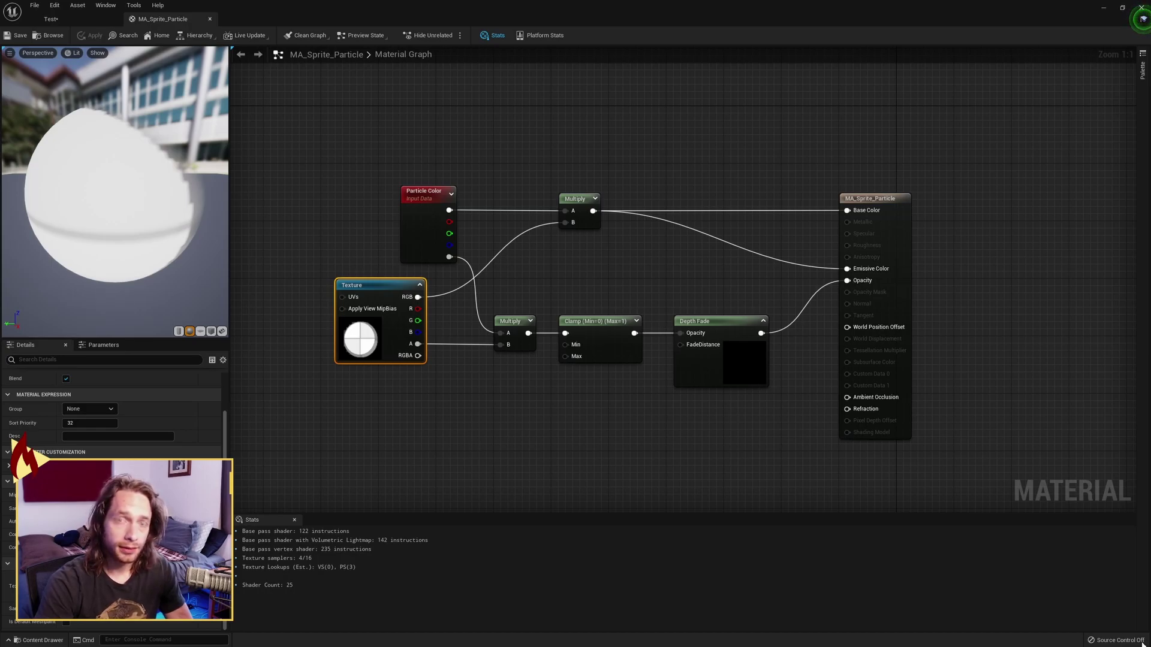
Widen the node details area and review the commands available for the Texture node.
{"action": "left_click_drag", "start_coordinate": [228, 443], "coordinate": [259, 444]}
{"action": "right_click_drag", "start_coordinate": [407, 437], "coordinate": [357, 434]}
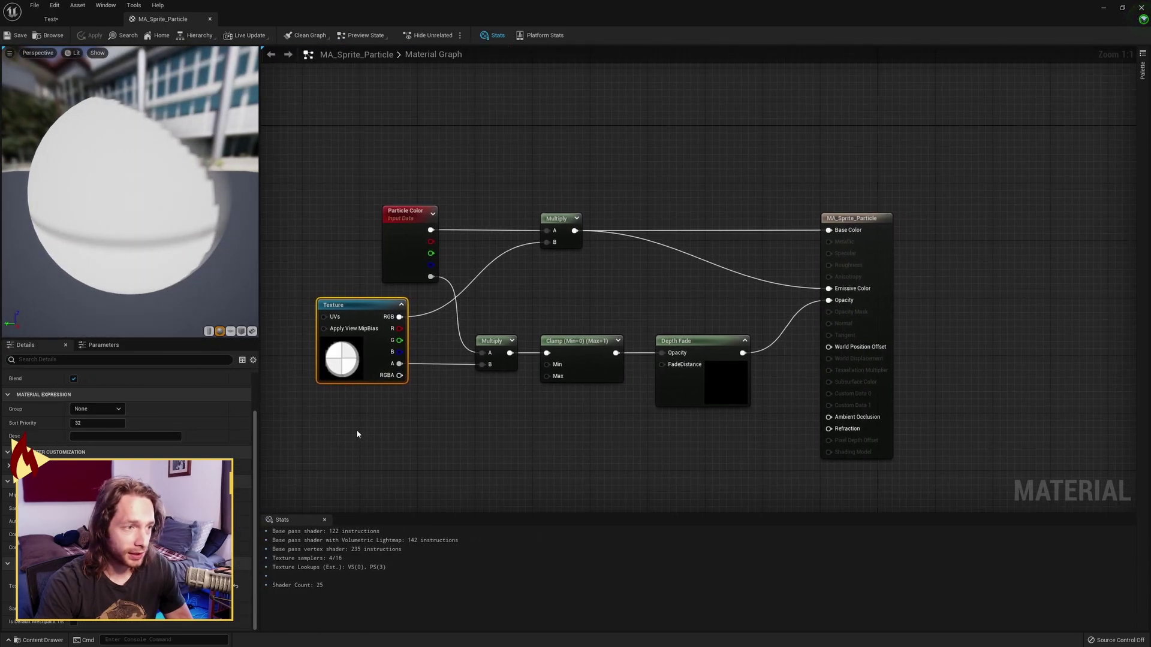
{"action": "right_click", "coordinate": [342, 309]}
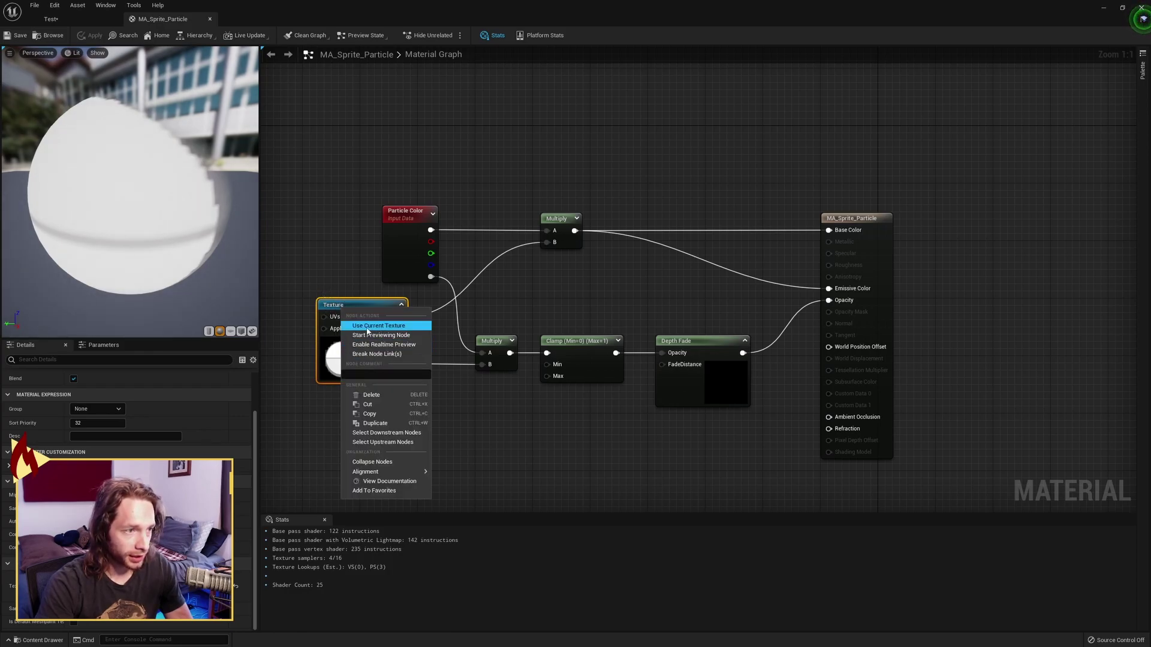
{"action": "left_click", "coordinate": [324, 273]}
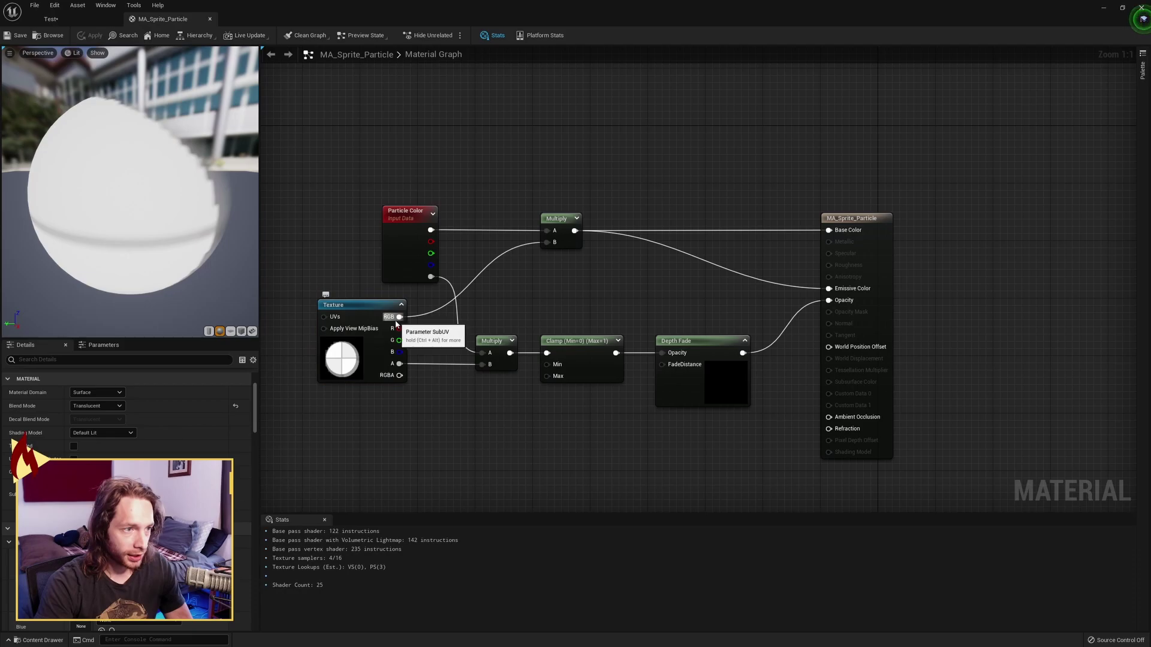
Inspect the Particle Color node and the settings of the Clamp and Depth Fade nodes in the opacity chain.
{"action": "left_click", "coordinate": [419, 226]}
{"action": "left_click", "coordinate": [403, 232], "text": "ctrl"}
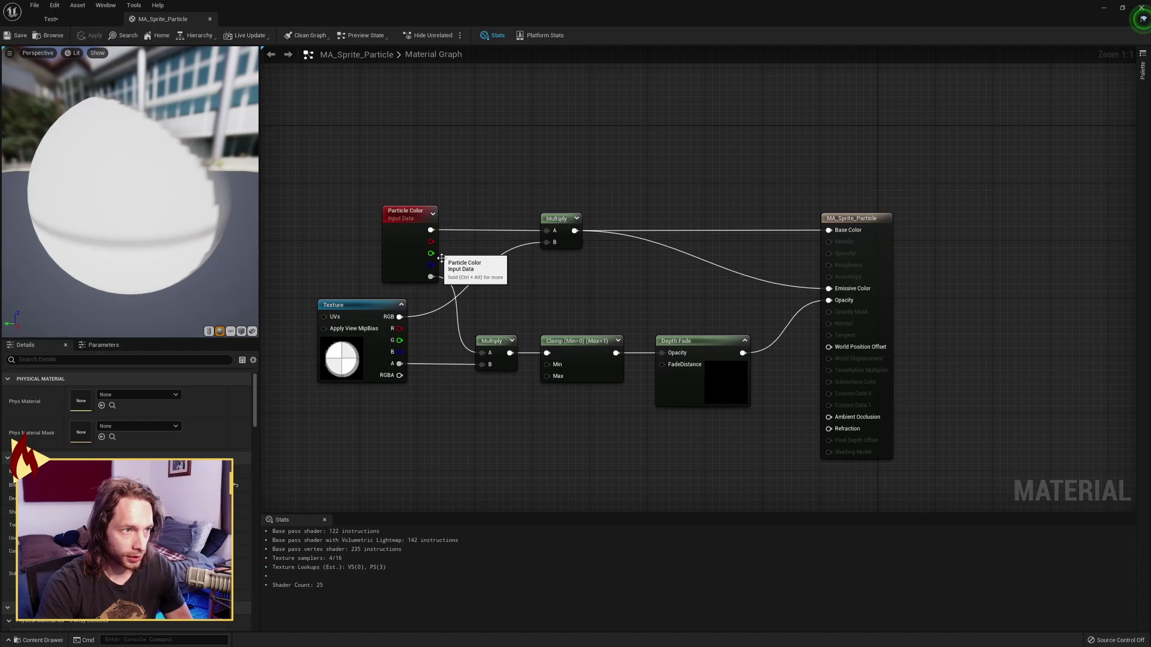
{"action": "left_click", "coordinate": [582, 350]}
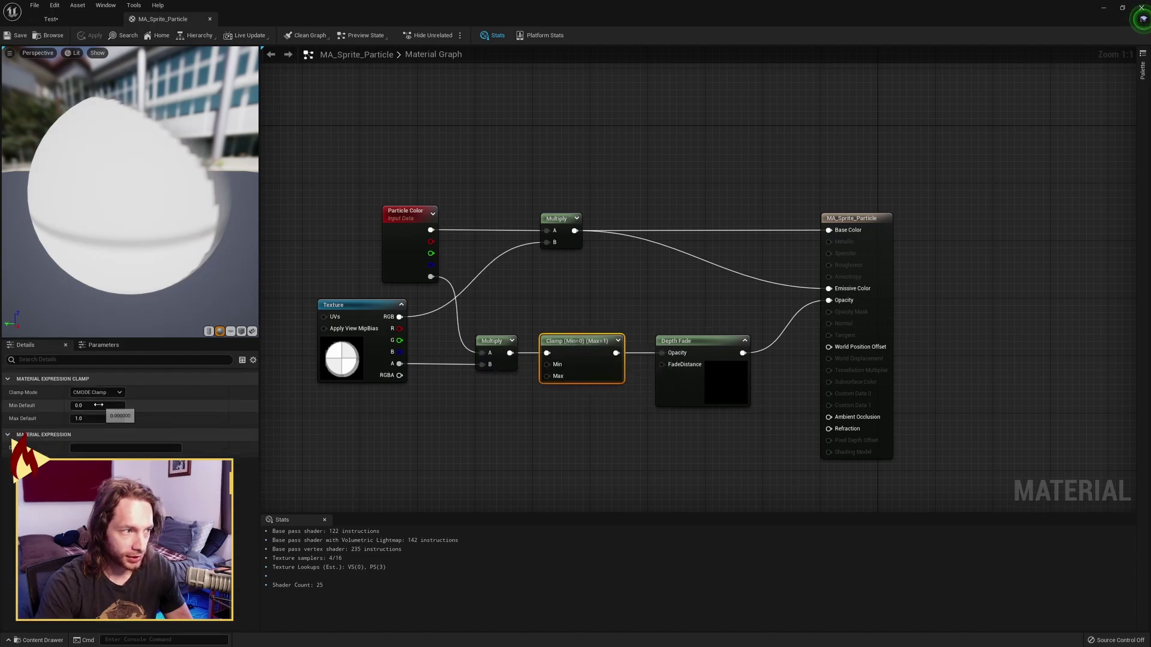
{"action": "left_click", "coordinate": [706, 359]}
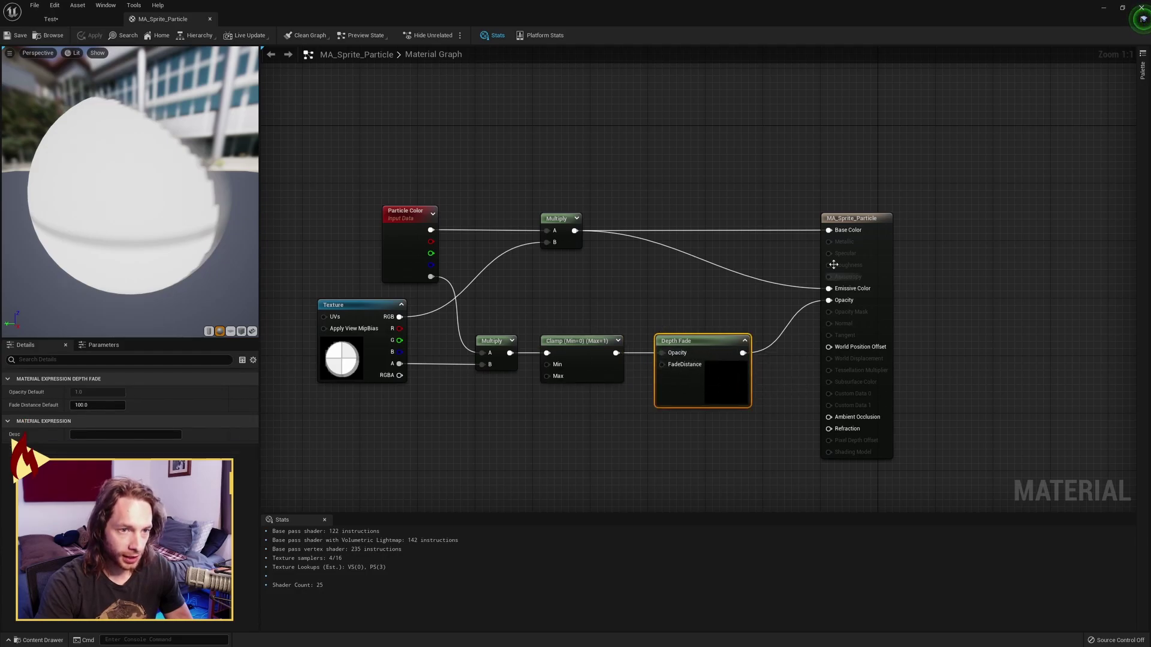
Inspect the material settings of the MA_Sprite_Particle output node, including its blend mode, and close the material.
{"action": "left_click", "coordinate": [861, 296]}
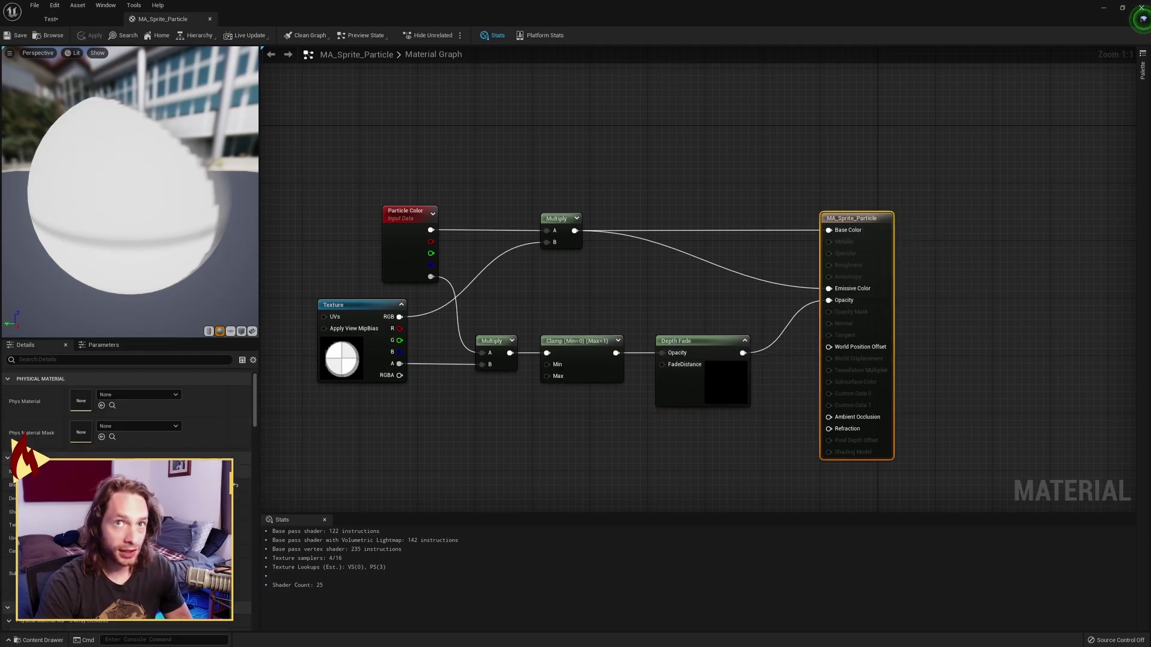
{"action": "scroll", "coordinate": [136, 445], "scroll_direction": "down", "scroll_amount": 3}
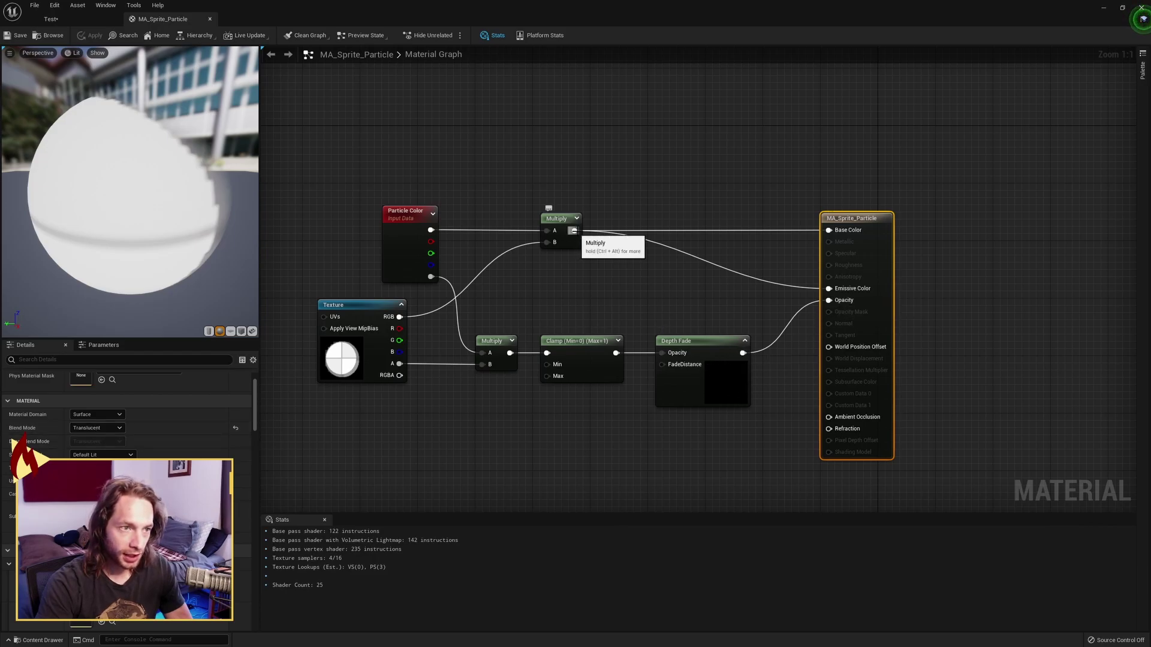
{"action": "right_click_drag", "start_coordinate": [672, 274], "coordinate": [688, 271]}
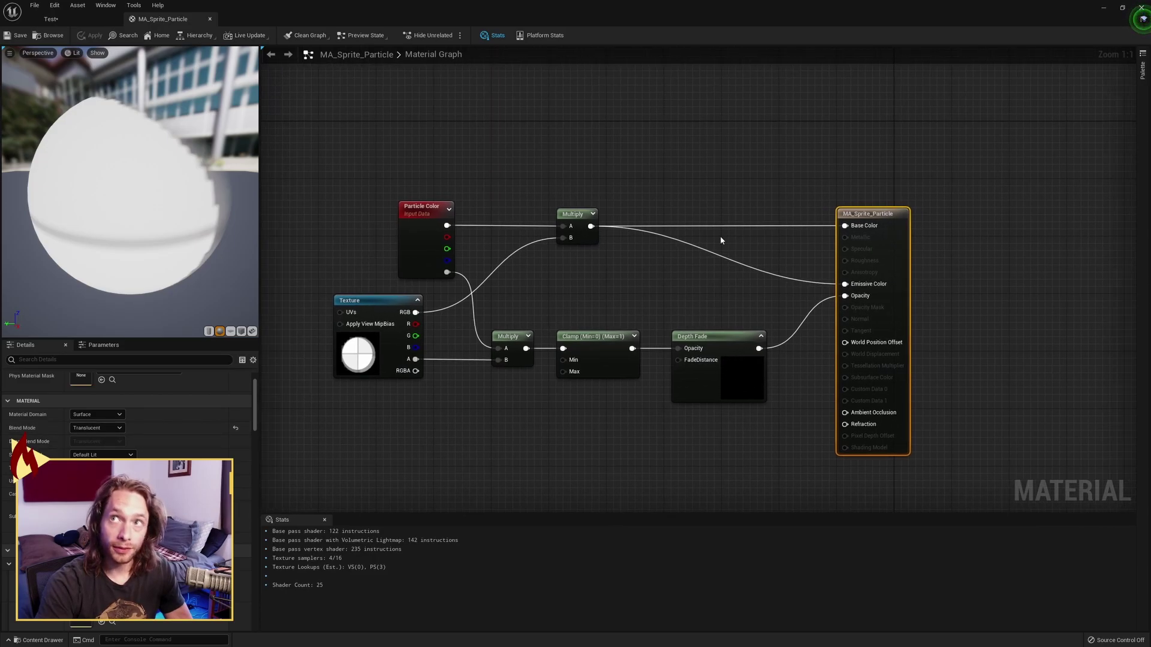
{"action": "right_click_drag", "start_coordinate": [656, 162], "coordinate": [685, 152]}
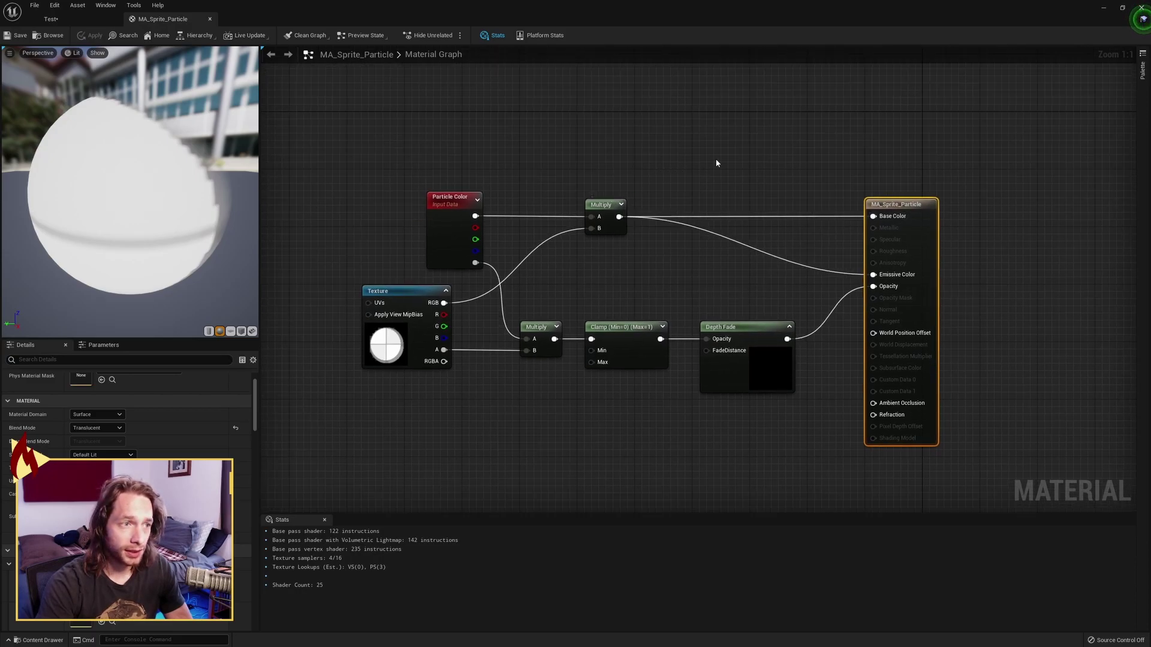
{"action": "left_click", "coordinate": [210, 19]}
Check the material instance command for MA_Sprite_Particle, and open MI_Poof_Dust to inspect the T_Poof_Dust override of its Texture parameter.
{"action": "right_click", "coordinate": [239, 543]}
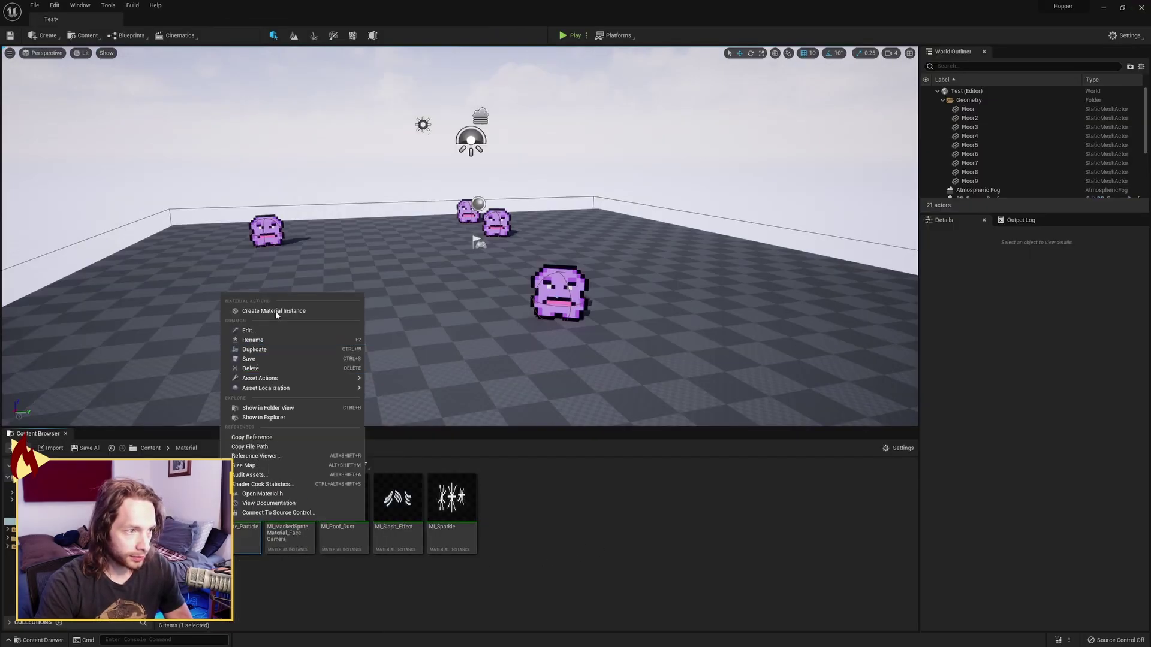
{"action": "left_click", "coordinate": [376, 553]}
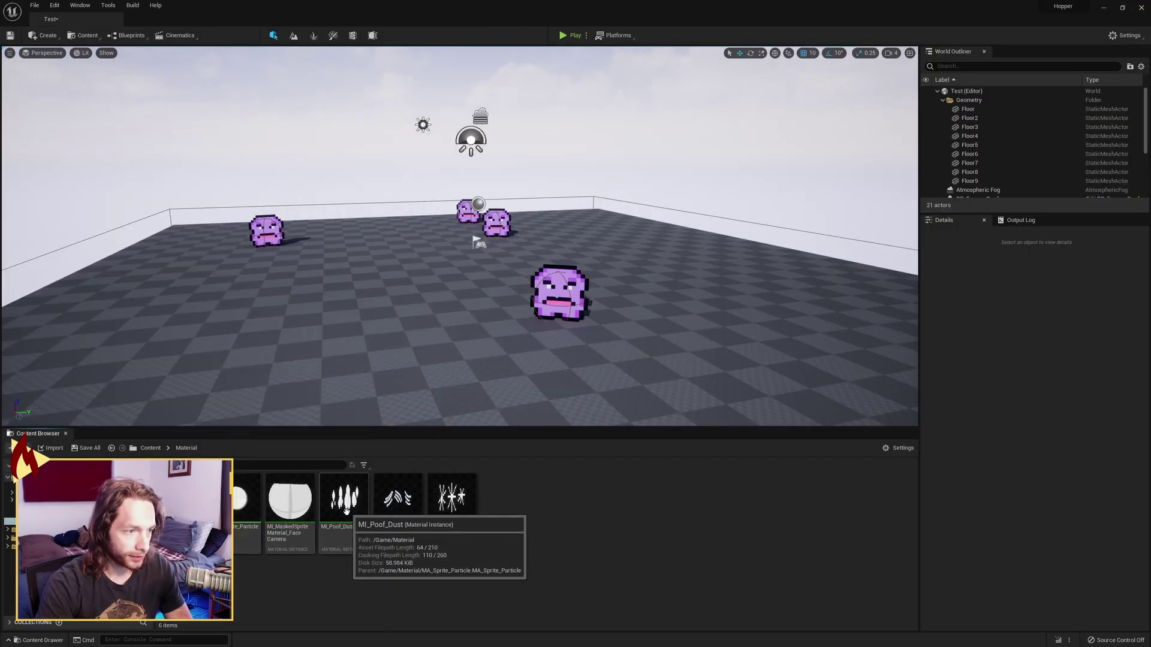
{"action": "double_click", "coordinate": [351, 547]}
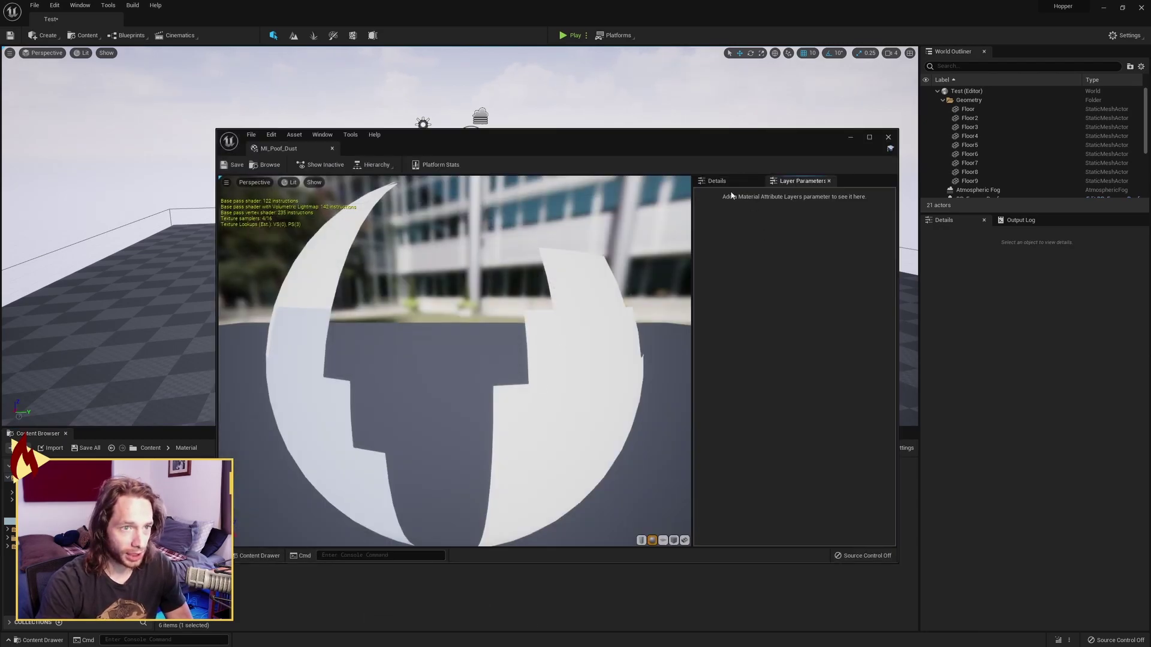
{"action": "left_click", "coordinate": [717, 181]}
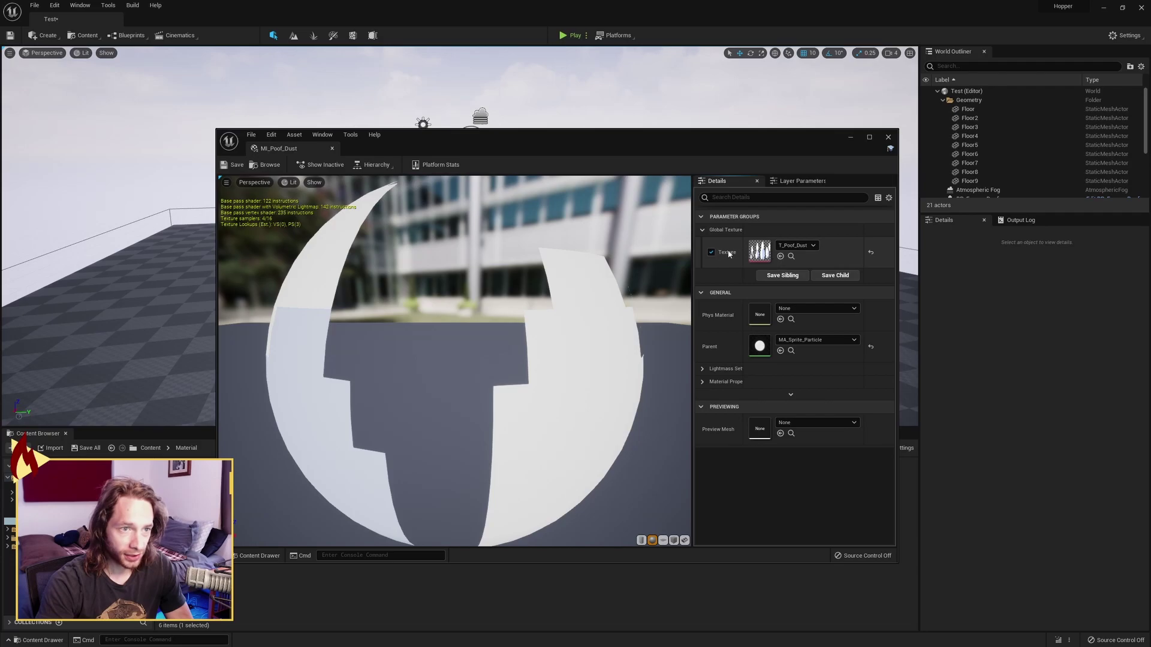
{"action": "left_click", "coordinate": [797, 245]}
{"action": "left_click", "coordinate": [834, 480]}
Switch the MI_Poof_Dust preview to a flat plane, save the material instance and close it.
{"action": "left_click_drag", "start_coordinate": [384, 192], "coordinate": [586, 590]}
{"action": "left_click", "coordinate": [663, 540]}
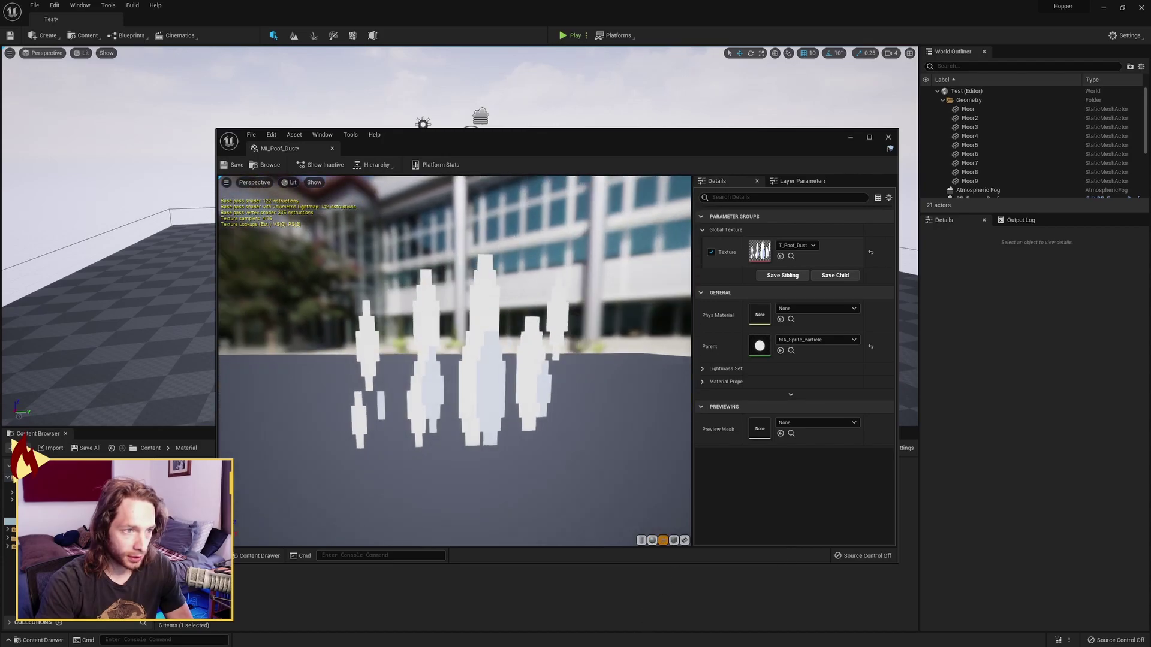
{"action": "left_click_drag", "start_coordinate": [385, 375], "coordinate": [385, 375]}
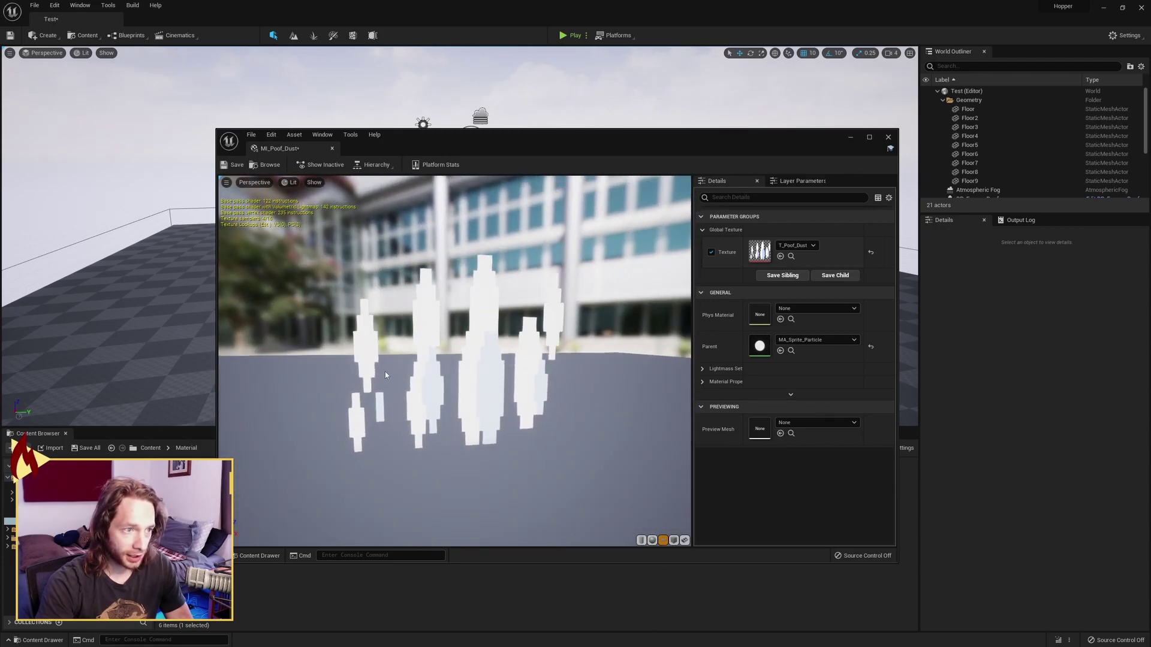
{"action": "left_click_drag", "start_coordinate": [468, 385], "coordinate": [407, 380]}
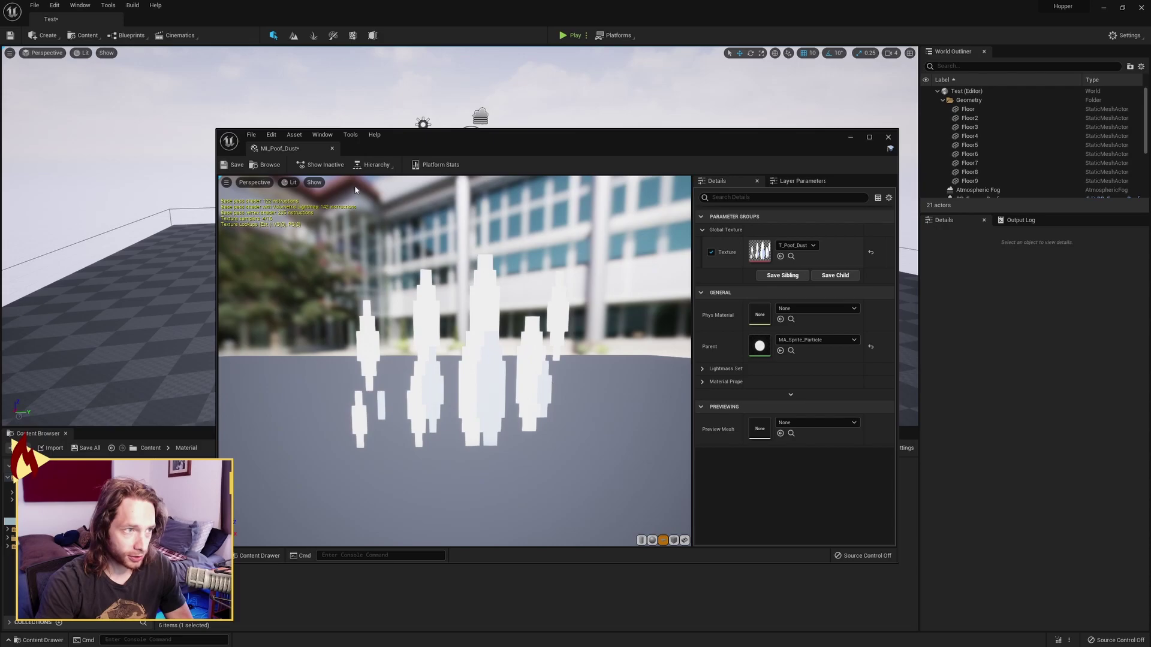
{"action": "key", "text": "ctrl+s"}
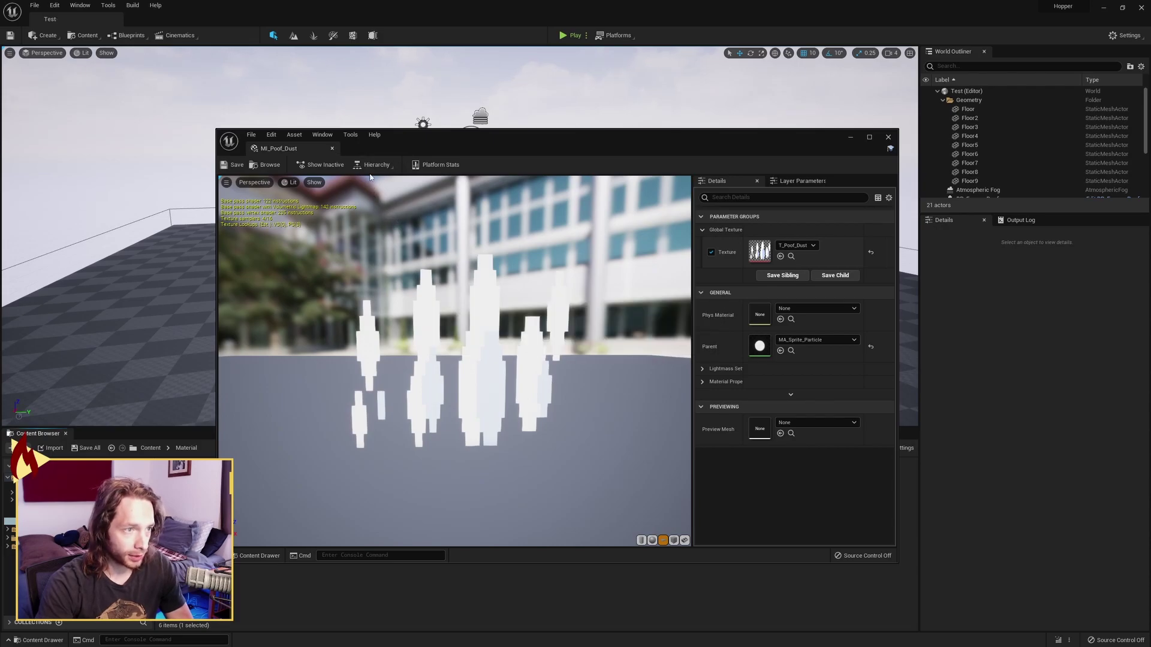
{"action": "left_click", "coordinate": [333, 149]}
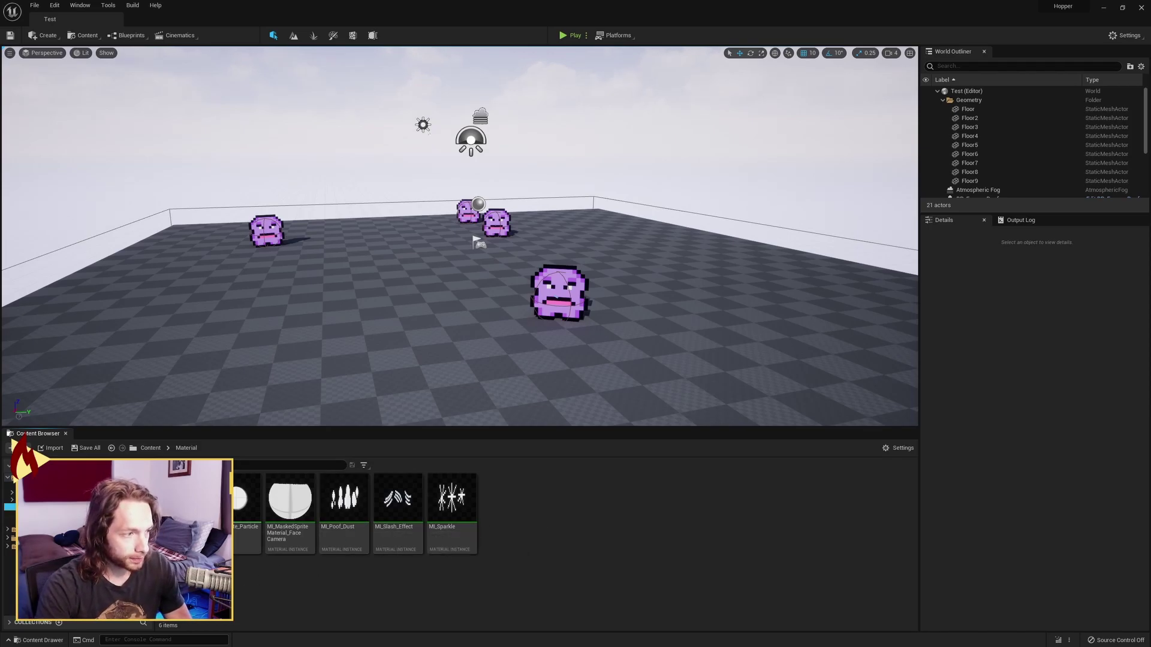
Open the N_Poof_Dust Niagara system from the FX folder and select its OmnidirectionalBurst emitter.
{"action": "left_click", "coordinate": [35, 507]}
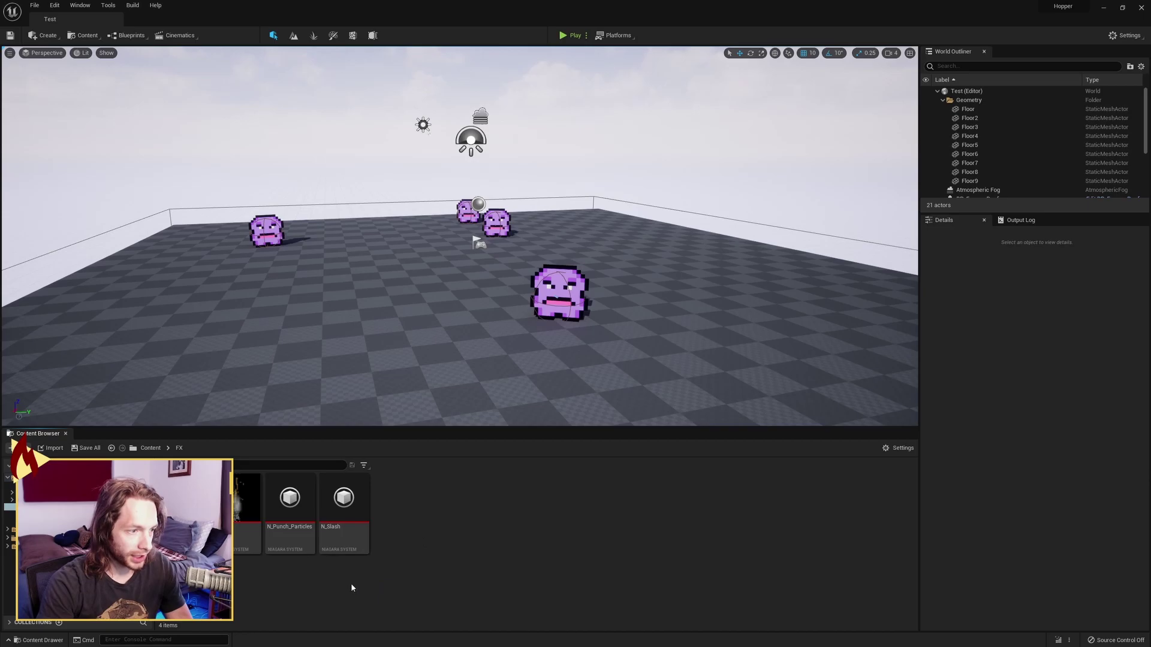
{"action": "double_click", "coordinate": [237, 501]}
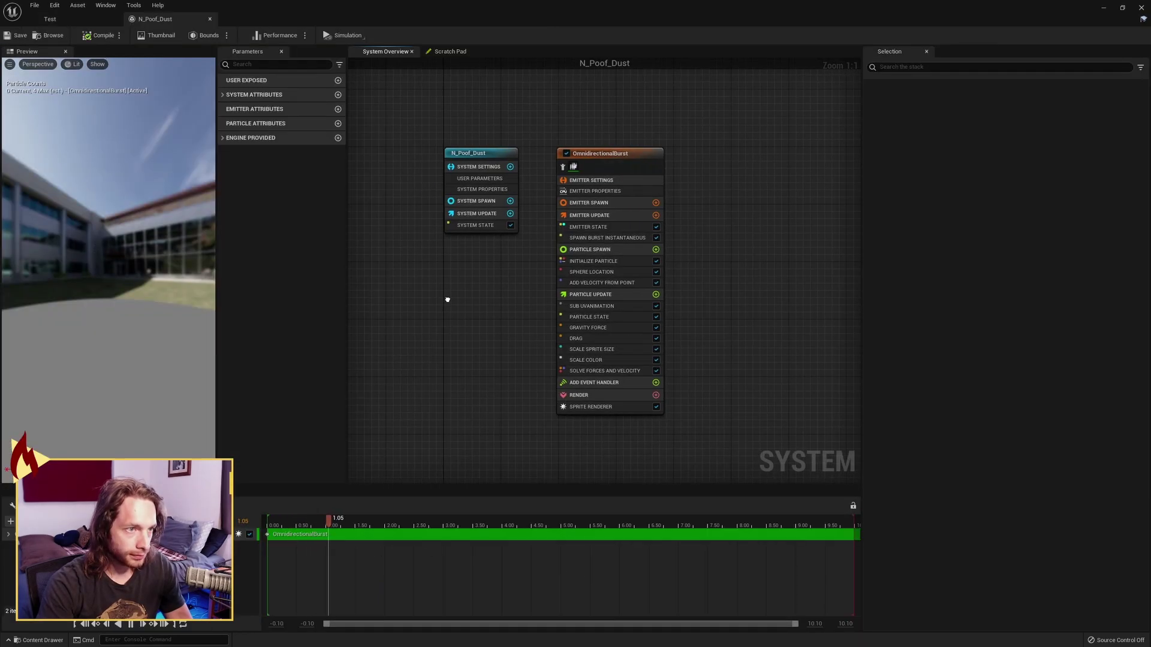
{"action": "left_click", "coordinate": [611, 157]}
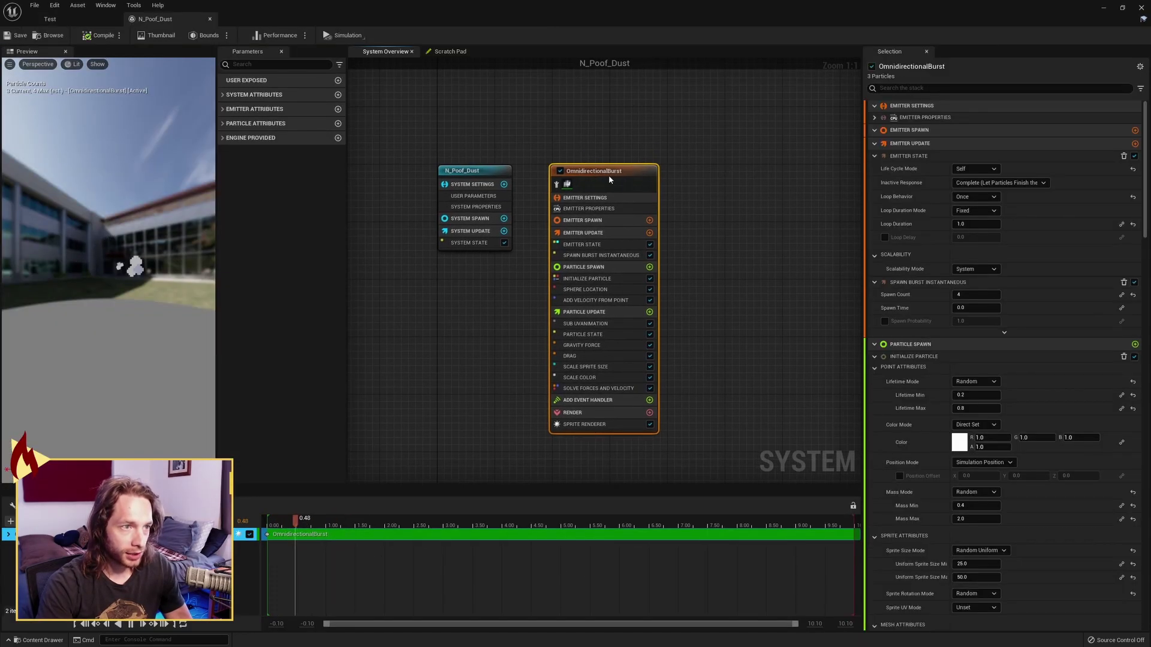
Search the emitters available to add for "omni" to locate the Omnidirectional Burst template, without adding it.
{"action": "right_click", "coordinate": [703, 183]}
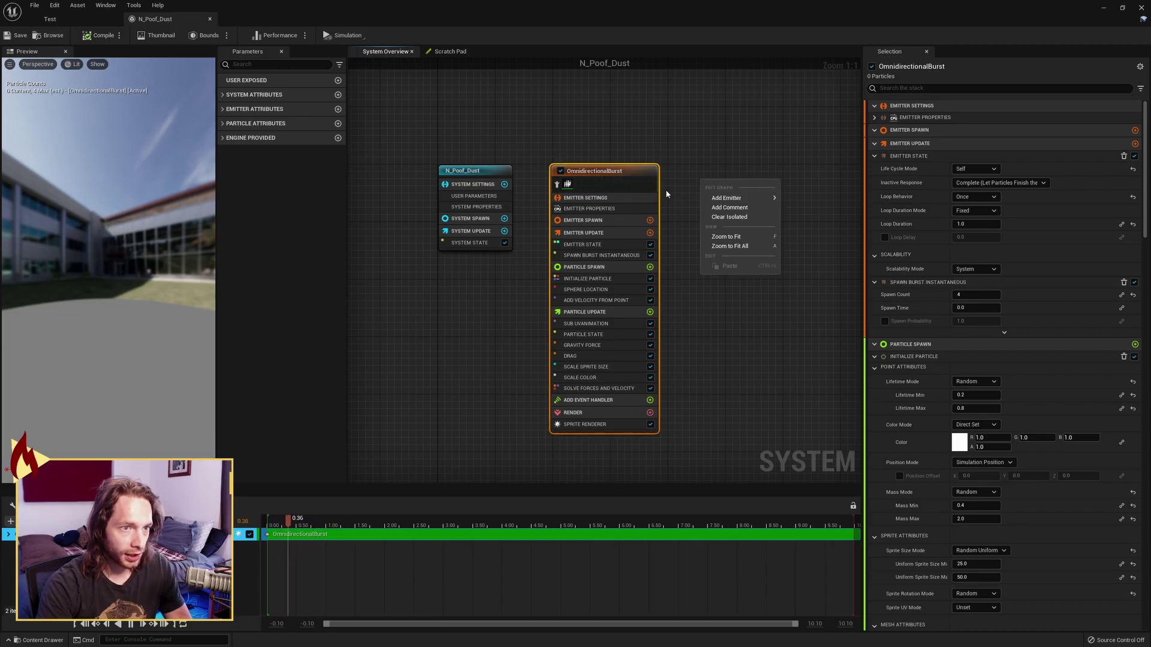
{"action": "mouse_move", "coordinate": [751, 193]}
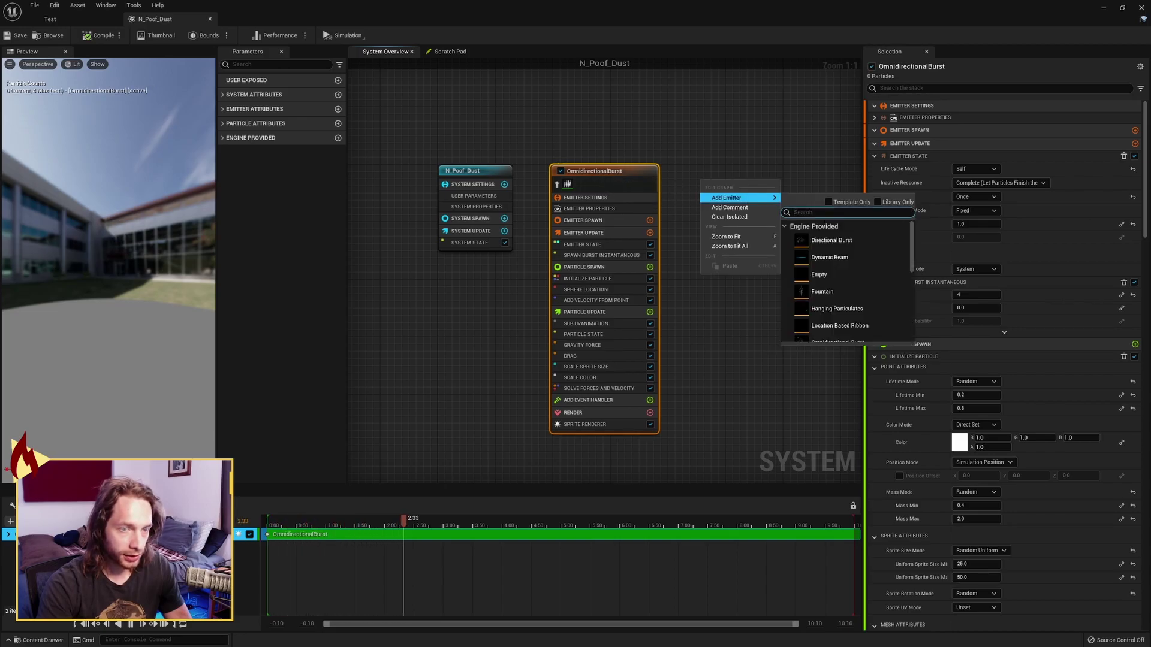
{"action": "type", "text": "omni"}
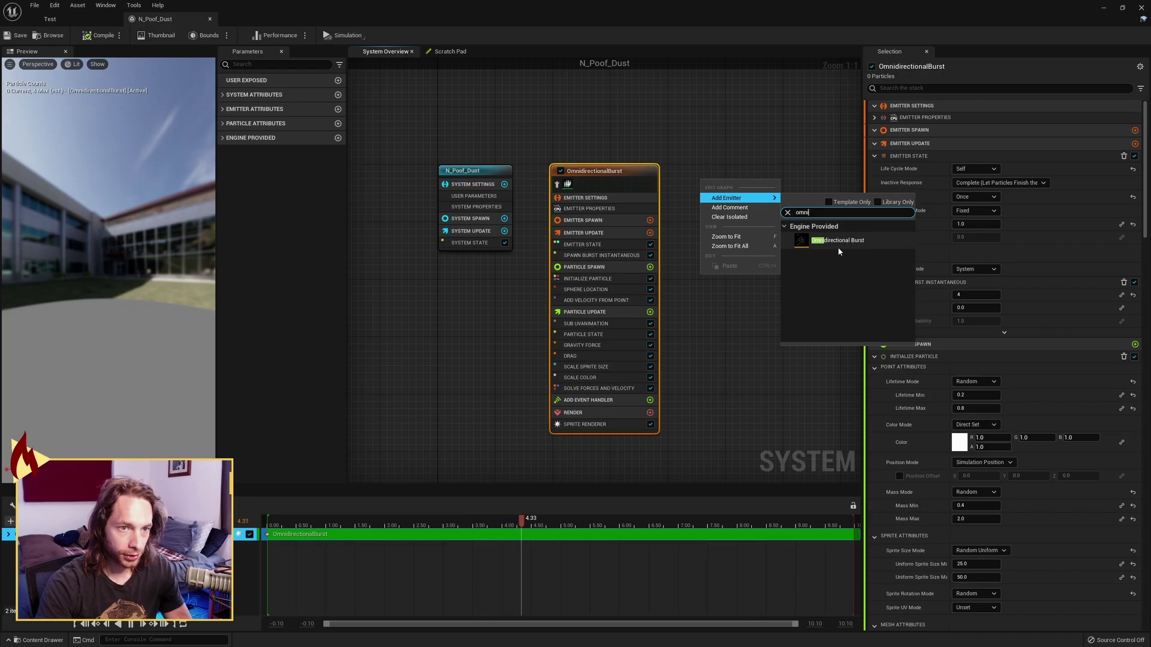
{"action": "left_click", "coordinate": [622, 259]}
Inspect the emitter's Emitter State and Initialize Particle settings, keeping the Sprite Size Mode at Random Uniform.
{"action": "left_click", "coordinate": [591, 244]}
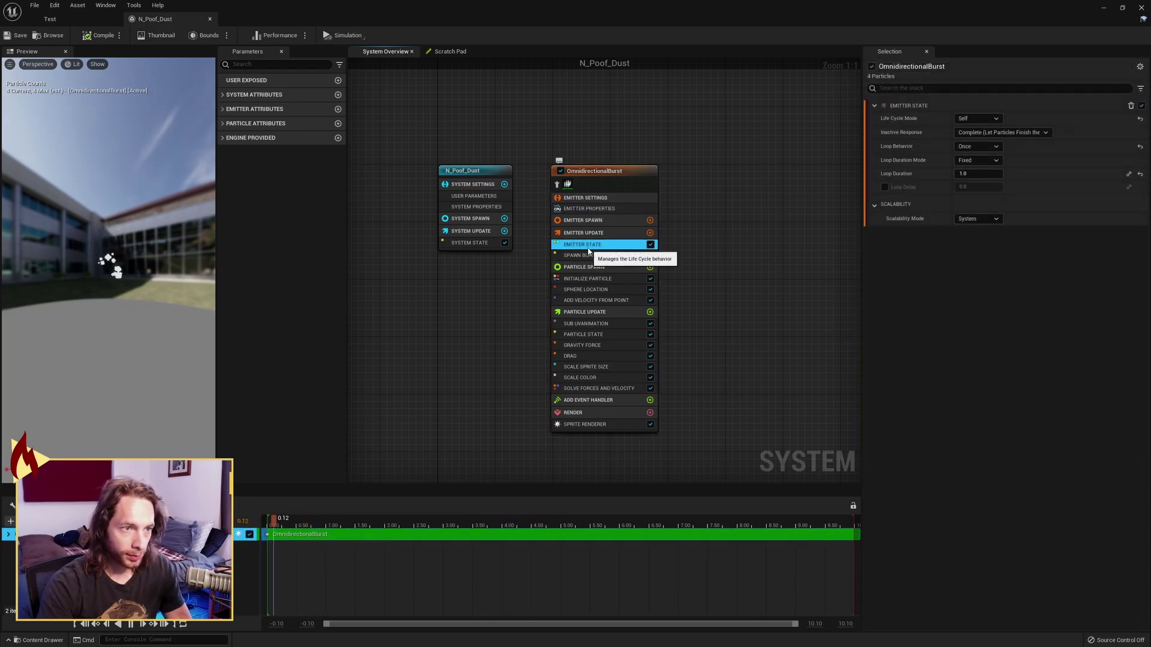
{"action": "left_click", "coordinate": [594, 280]}
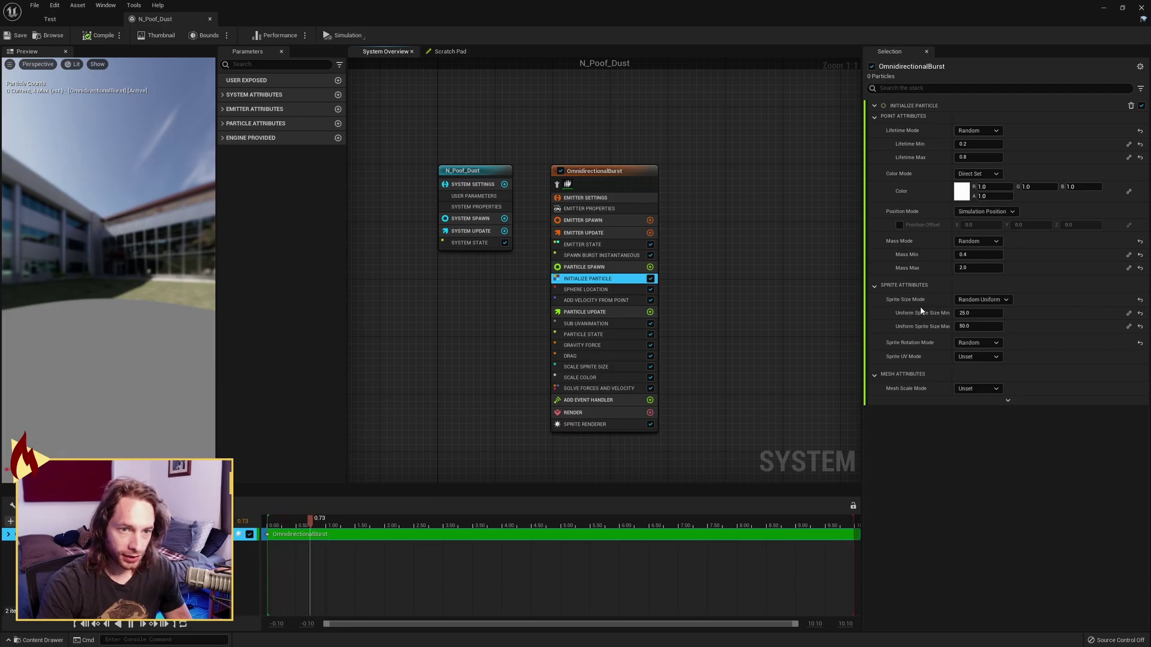
{"action": "left_click", "coordinate": [996, 302]}
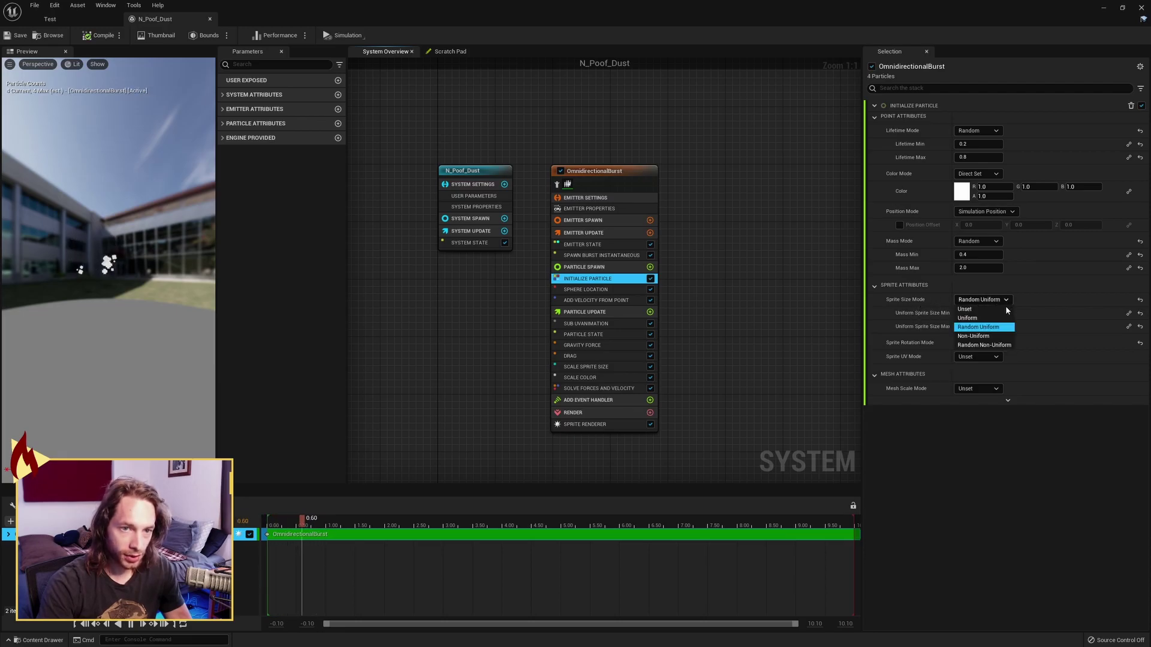
{"action": "left_click", "coordinate": [996, 328]}
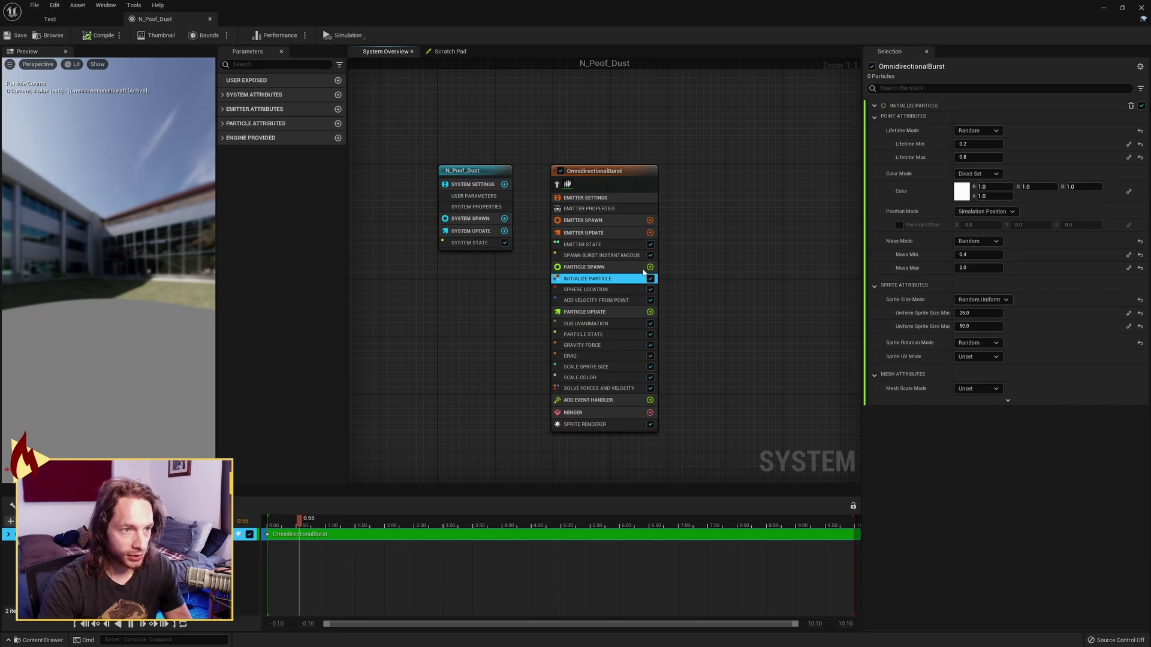
Review the Particle Update group and the start and end frames of its Sub UVAnimation module, without adding a module.
{"action": "left_click", "coordinate": [602, 314]}
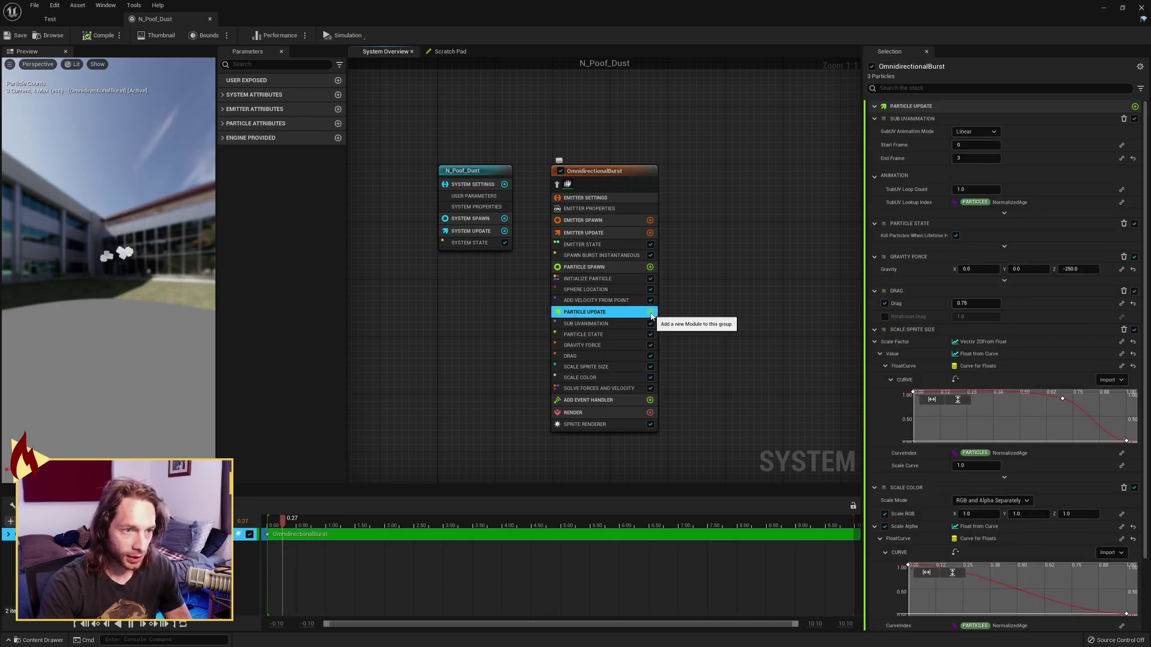
{"action": "left_click", "coordinate": [651, 313]}
{"action": "left_click", "coordinate": [696, 321]}
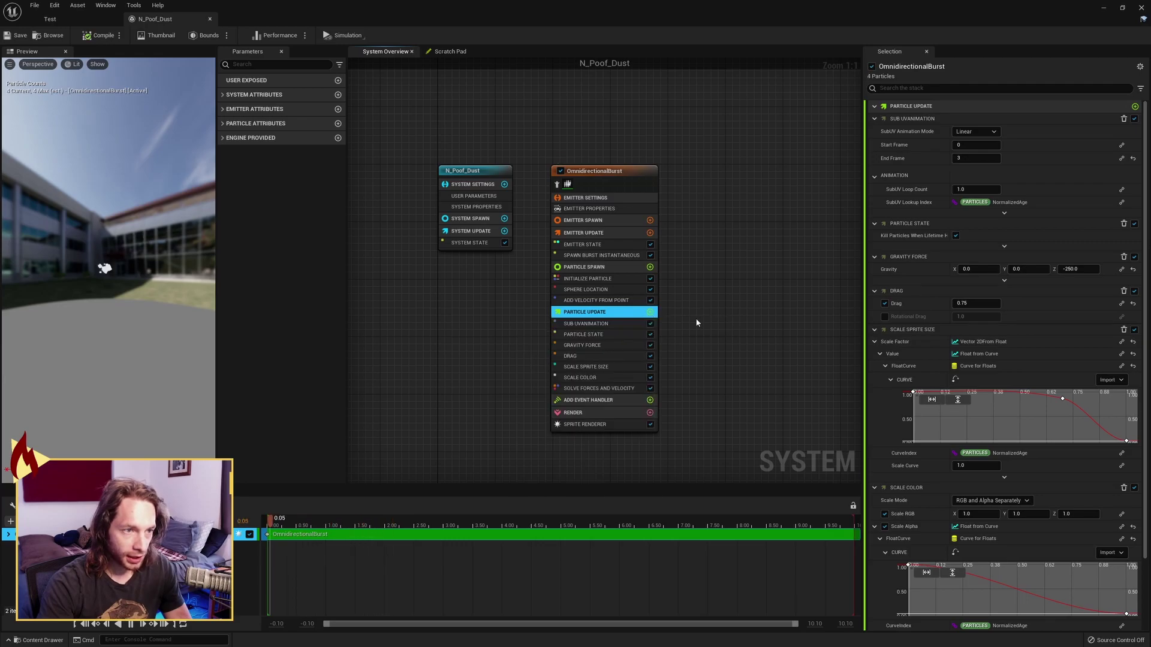
{"action": "left_click", "coordinate": [579, 326]}
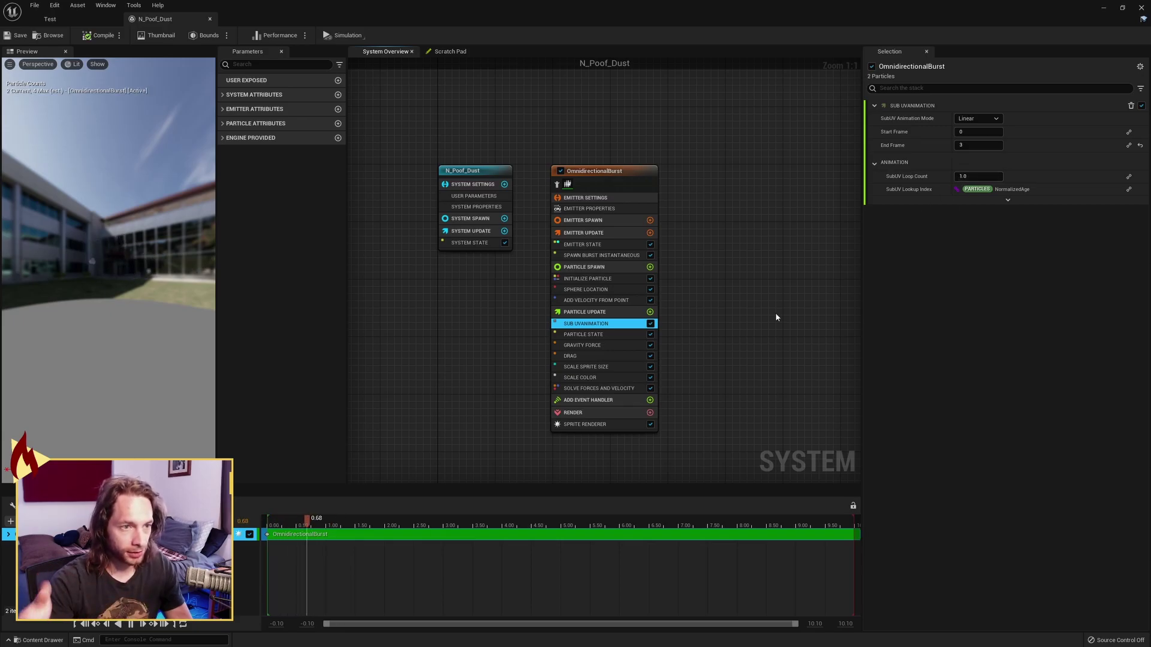
Examine the Sprite Renderer's material and Sub Image Size, and compare them with the Sub UVAnimation frames and the particle preview.
{"action": "left_click", "coordinate": [584, 424], "text": "ctrl"}
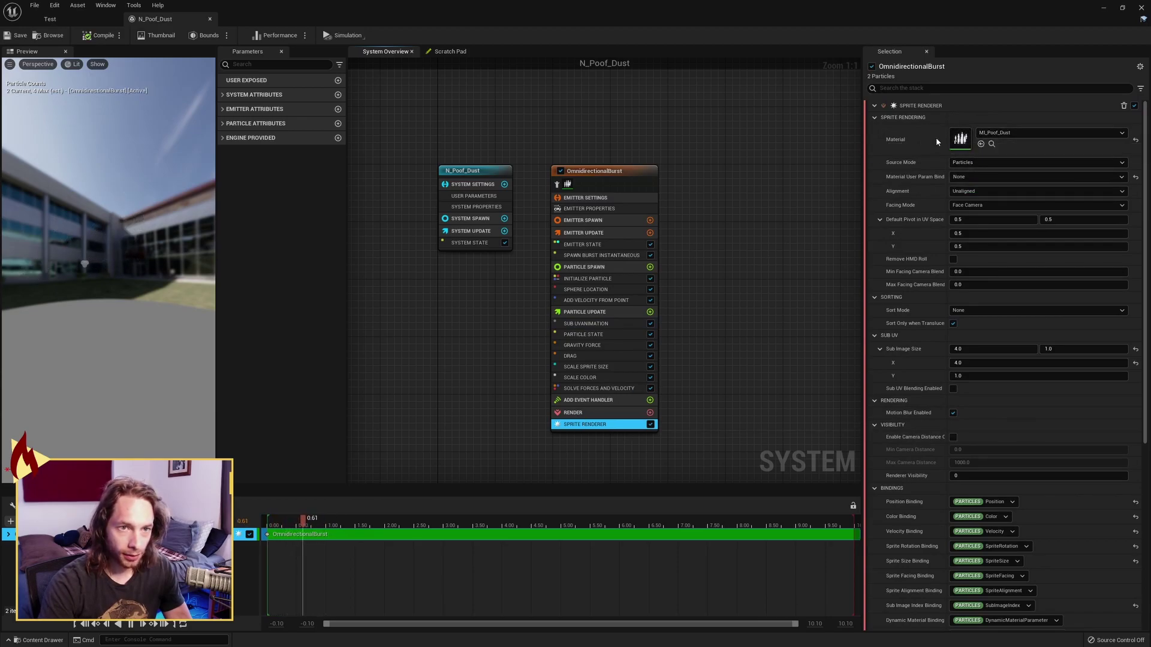
{"action": "scroll", "coordinate": [906, 288], "scroll_direction": "down", "scroll_amount": 1}
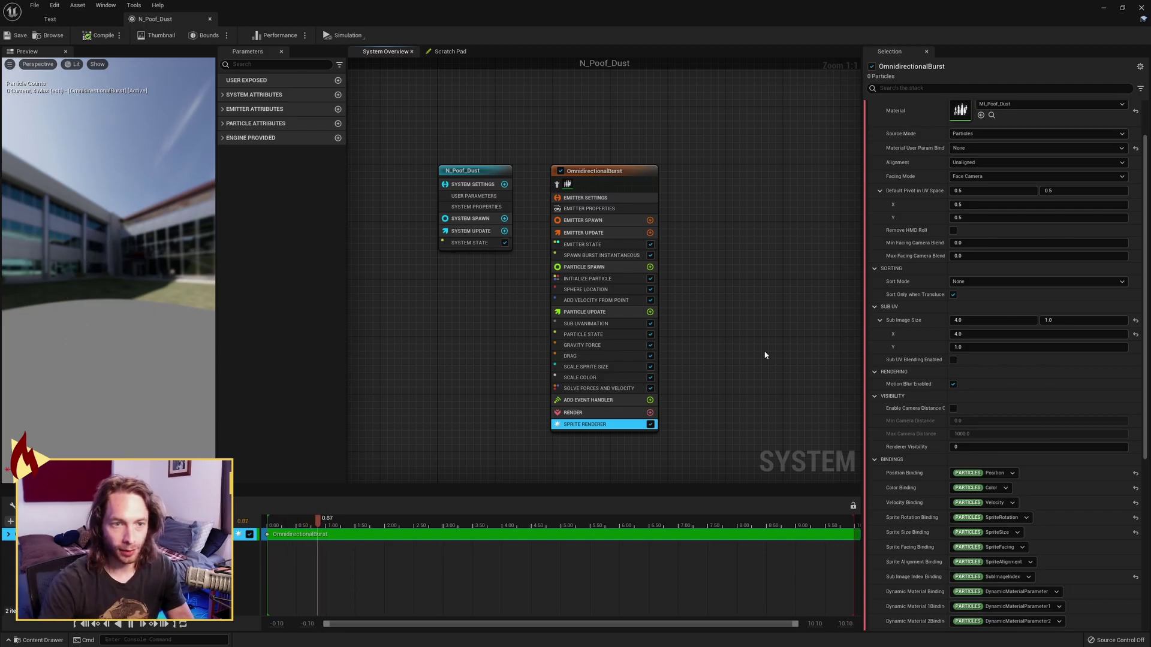
{"action": "left_click", "coordinate": [586, 324]}
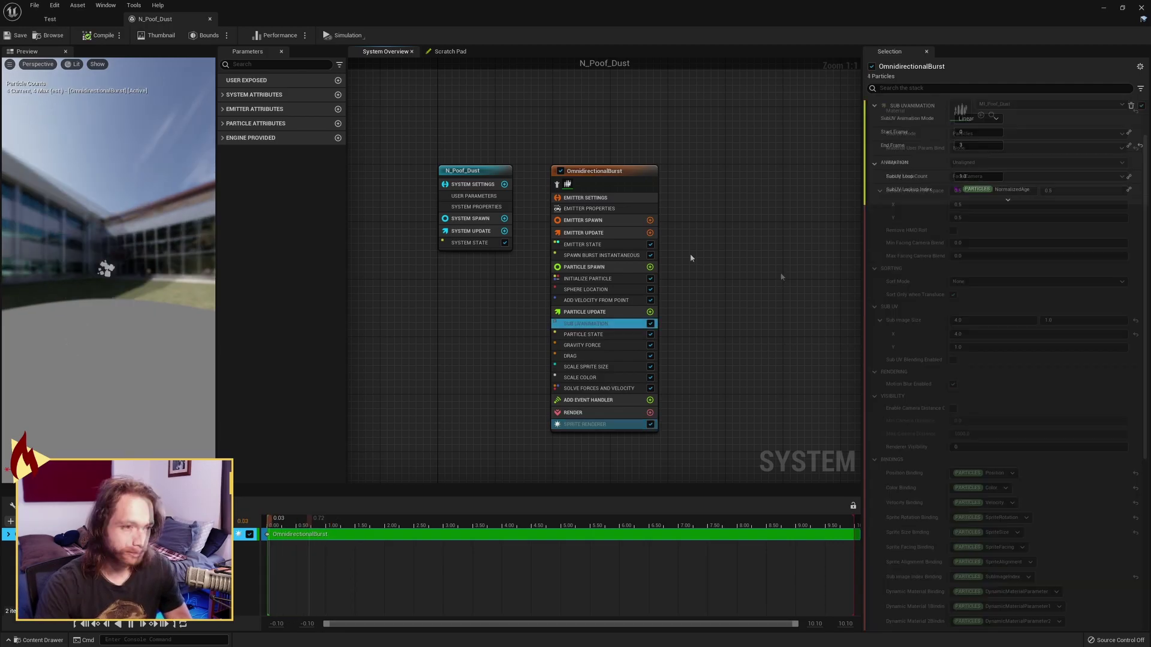
{"action": "left_click_drag", "start_coordinate": [117, 272], "coordinate": [153, 294]}
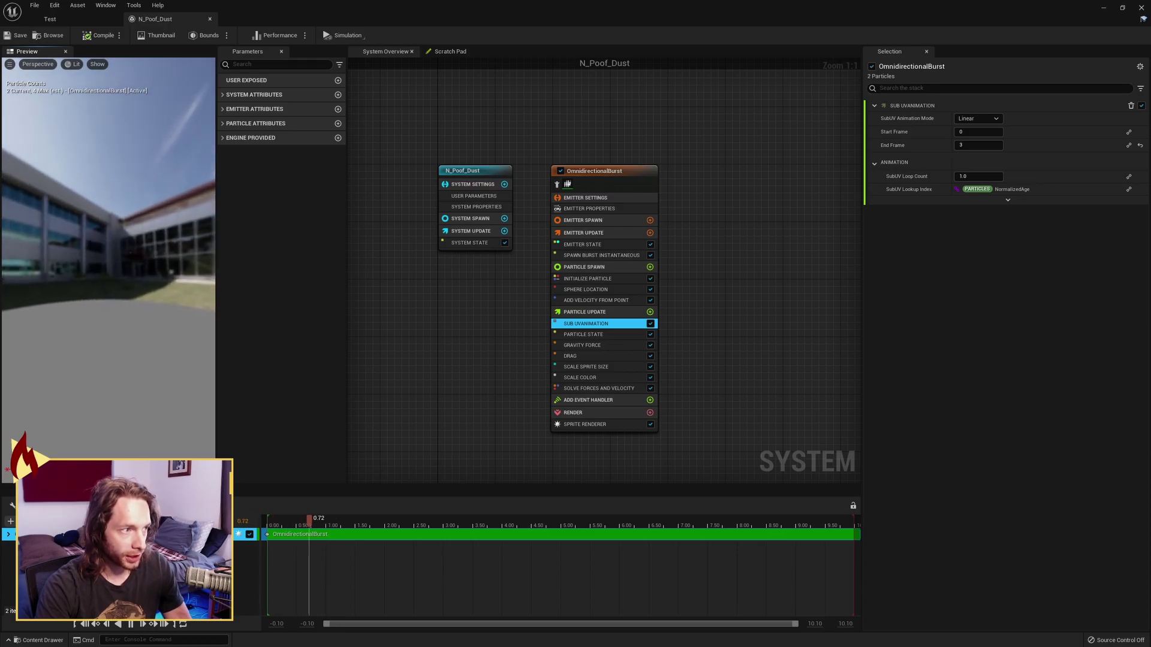
Inspect the settings of the Gravity Force, Drag, Scale Color, Scale Sprite Size and Solve Forces and Velocity modules.
{"action": "left_click", "coordinate": [575, 347]}
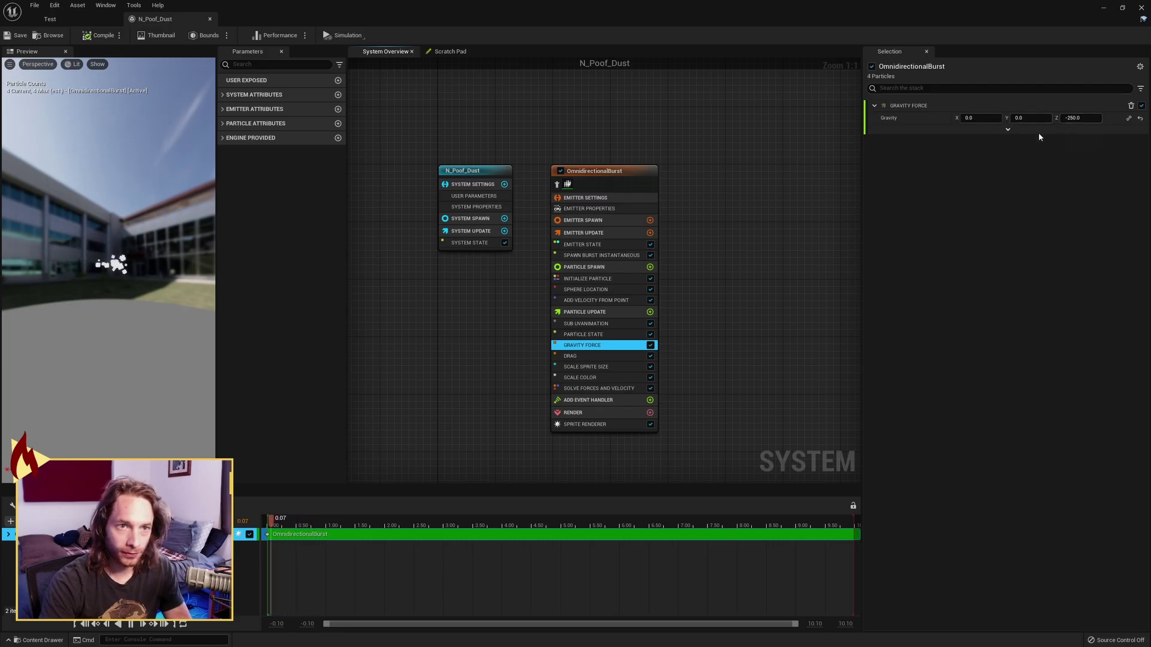
{"action": "left_click", "coordinate": [580, 357]}
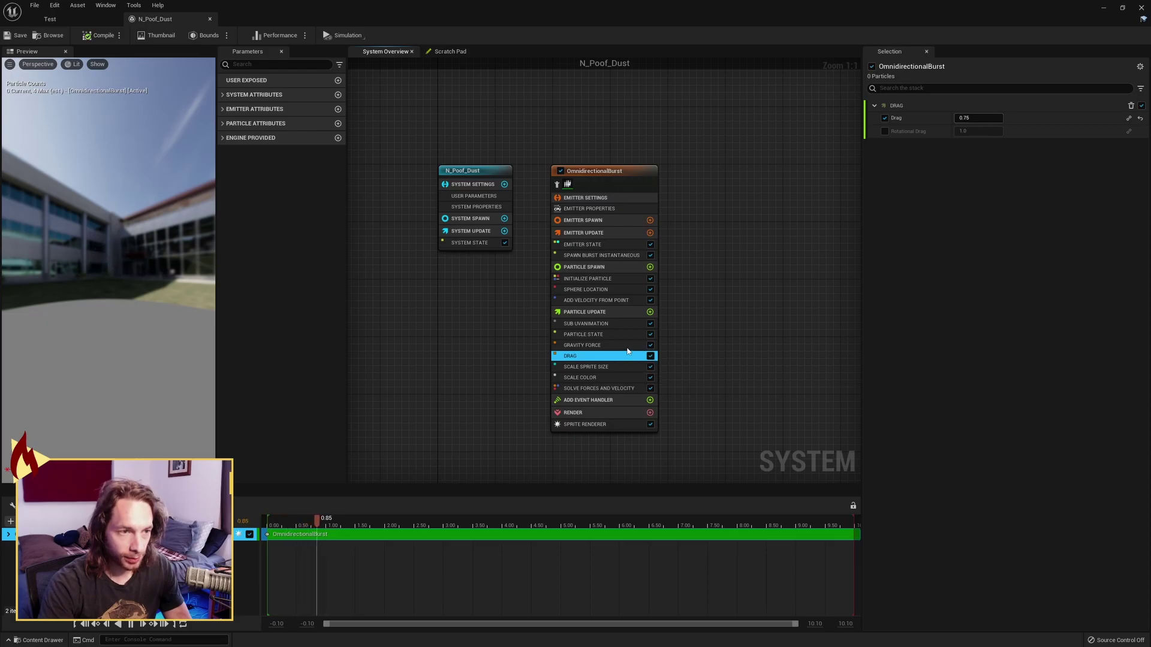
{"action": "left_click", "coordinate": [589, 379]}
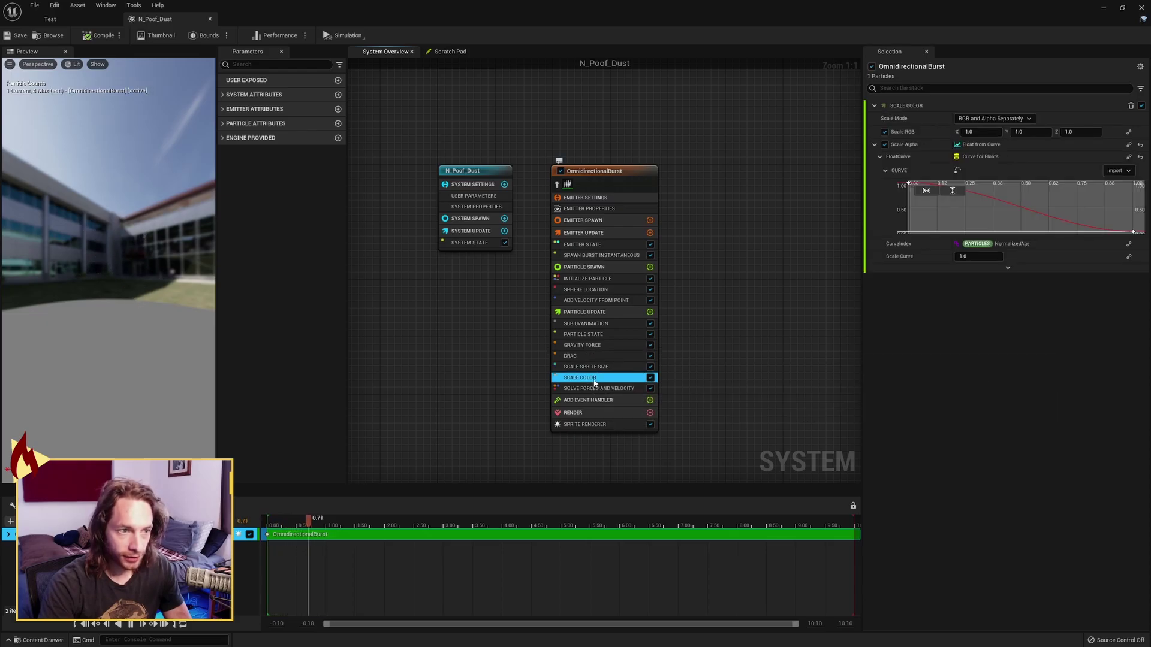
{"action": "left_click", "coordinate": [594, 370]}
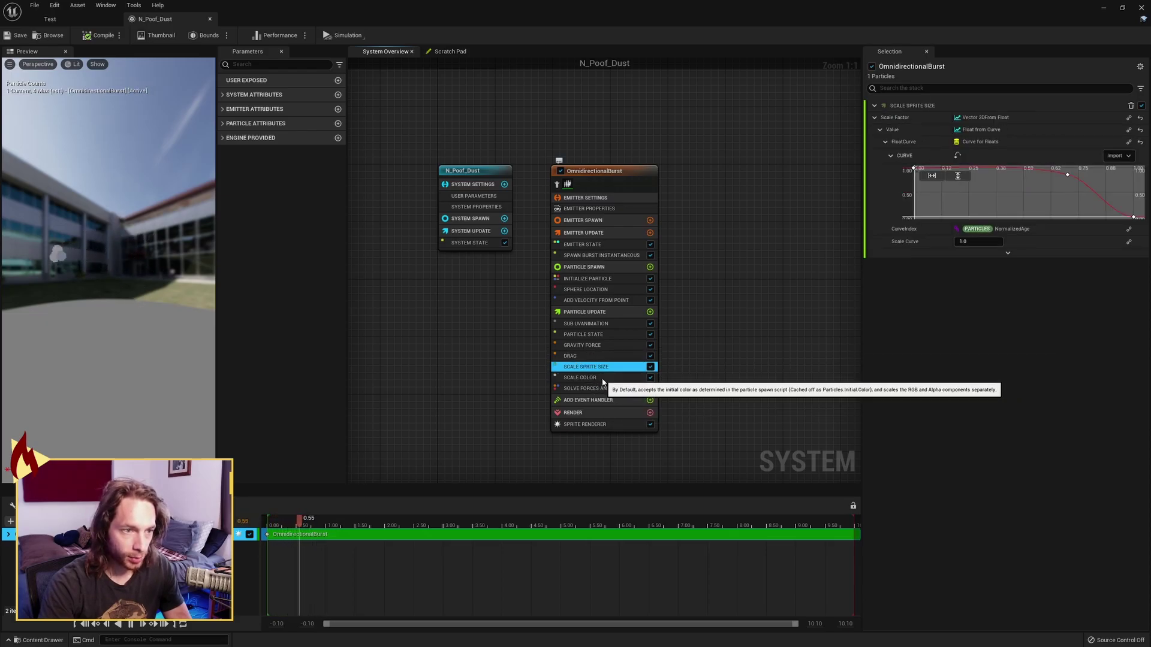
{"action": "left_click", "coordinate": [603, 388]}
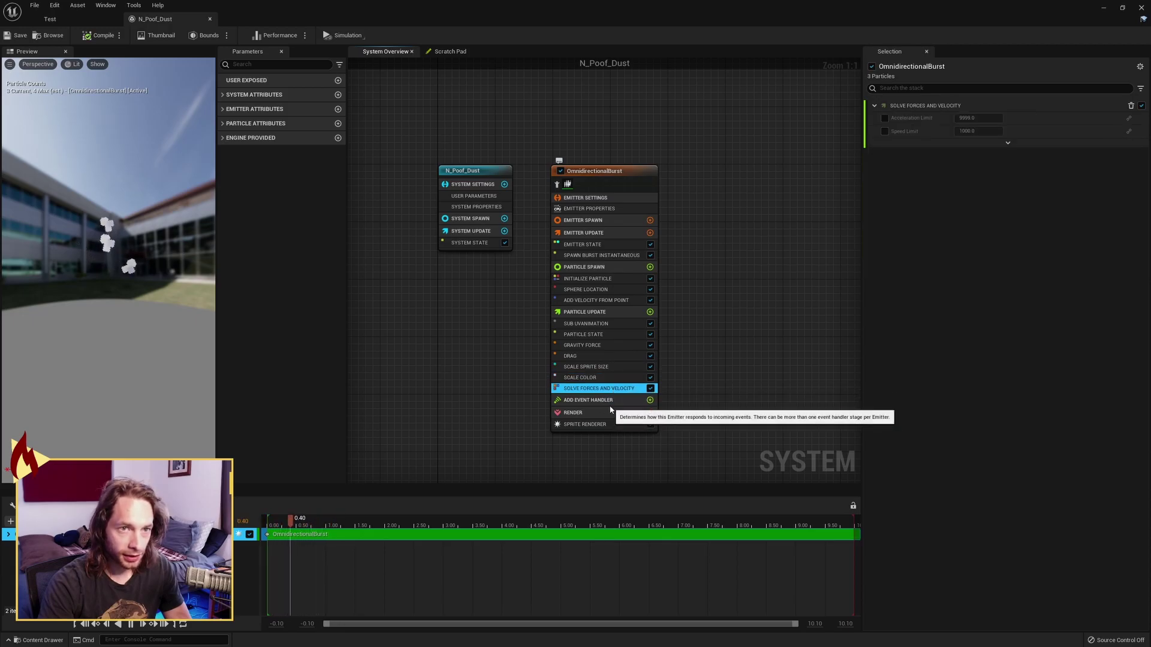
Review the Particle State, Add Velocity from Point, Sphere Location and Sprite Renderer settings, then close N_Poof_Dust.
{"action": "left_click", "coordinate": [594, 334]}
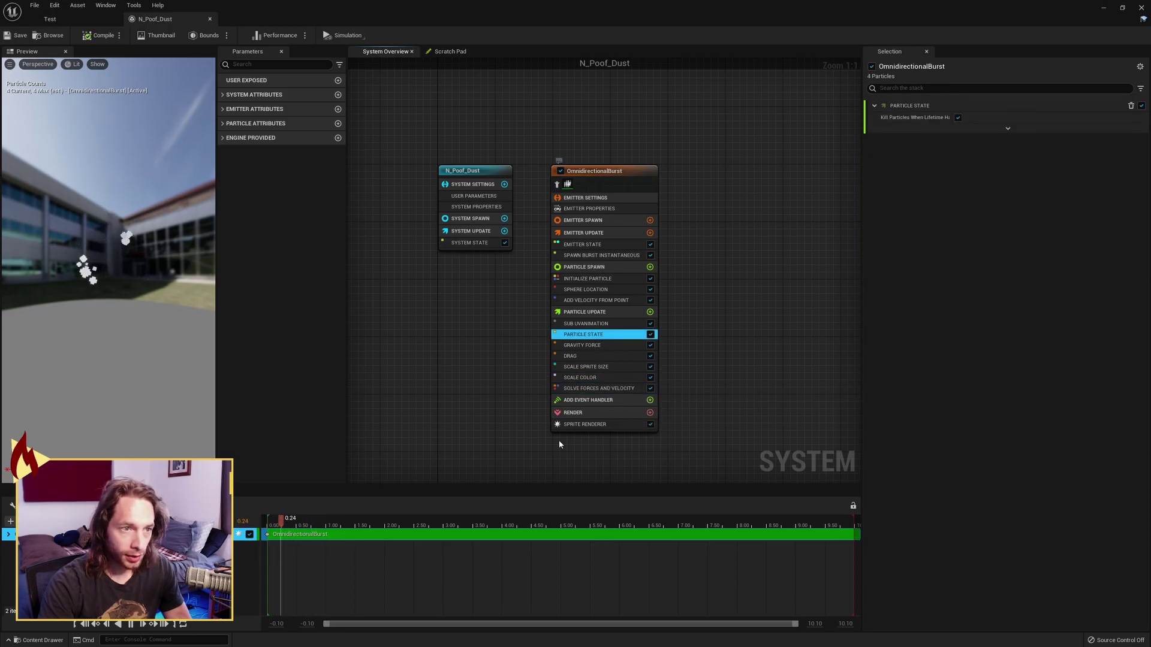
{"action": "left_click", "coordinate": [594, 300]}
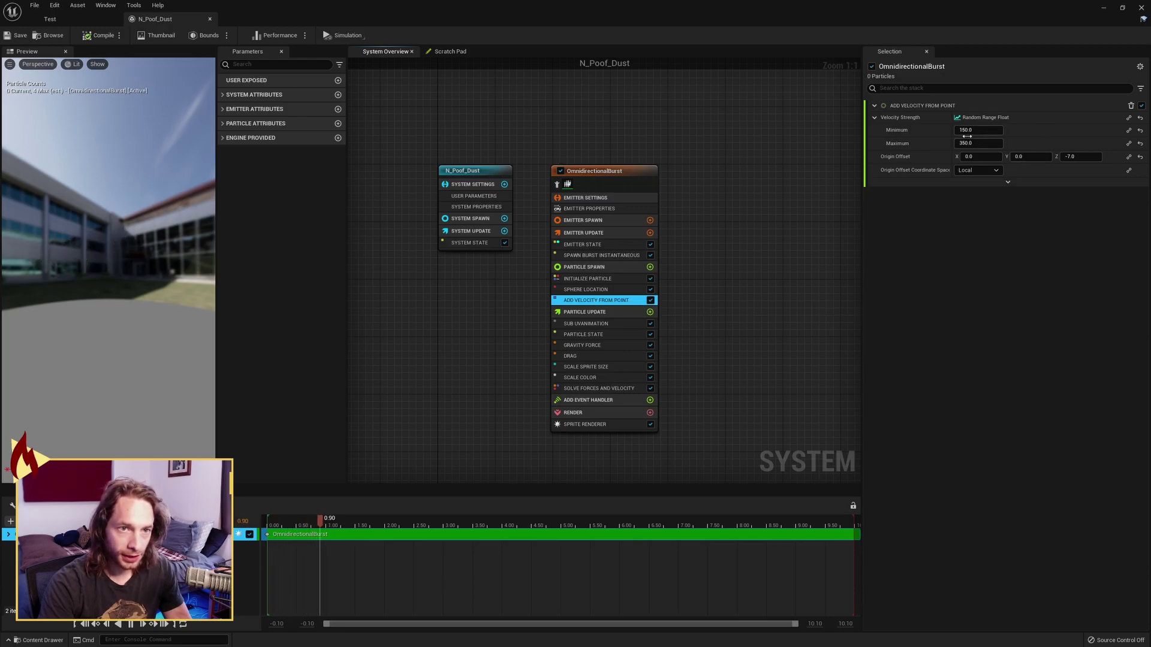
{"action": "left_click", "coordinate": [590, 290]}
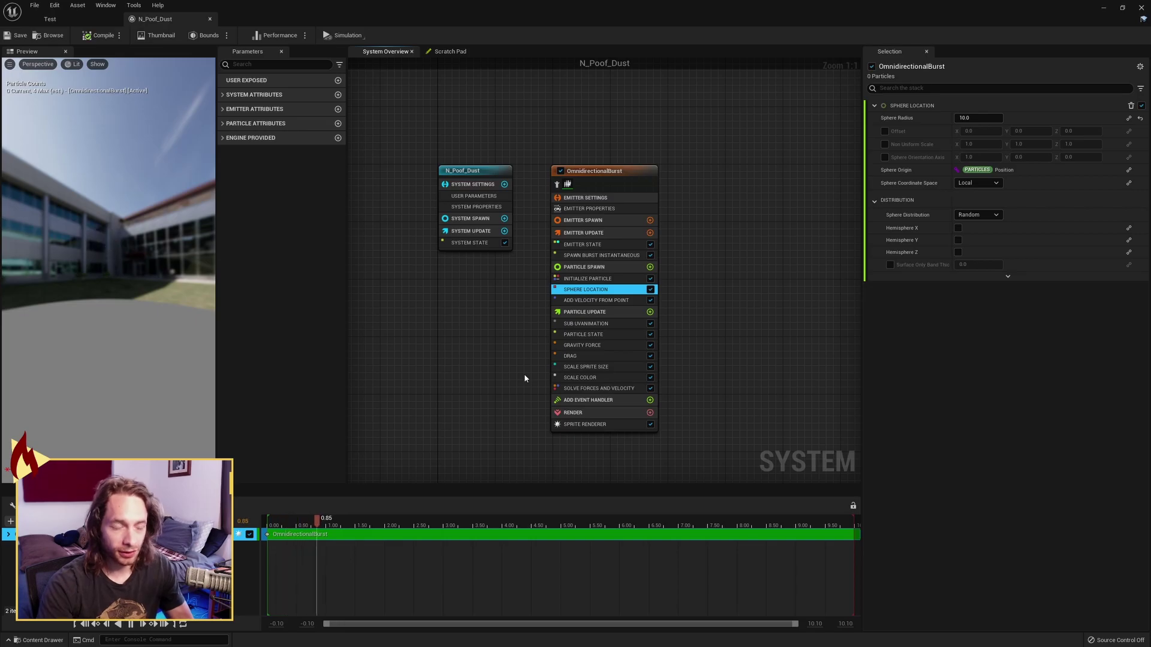
{"action": "left_click", "coordinate": [591, 424]}
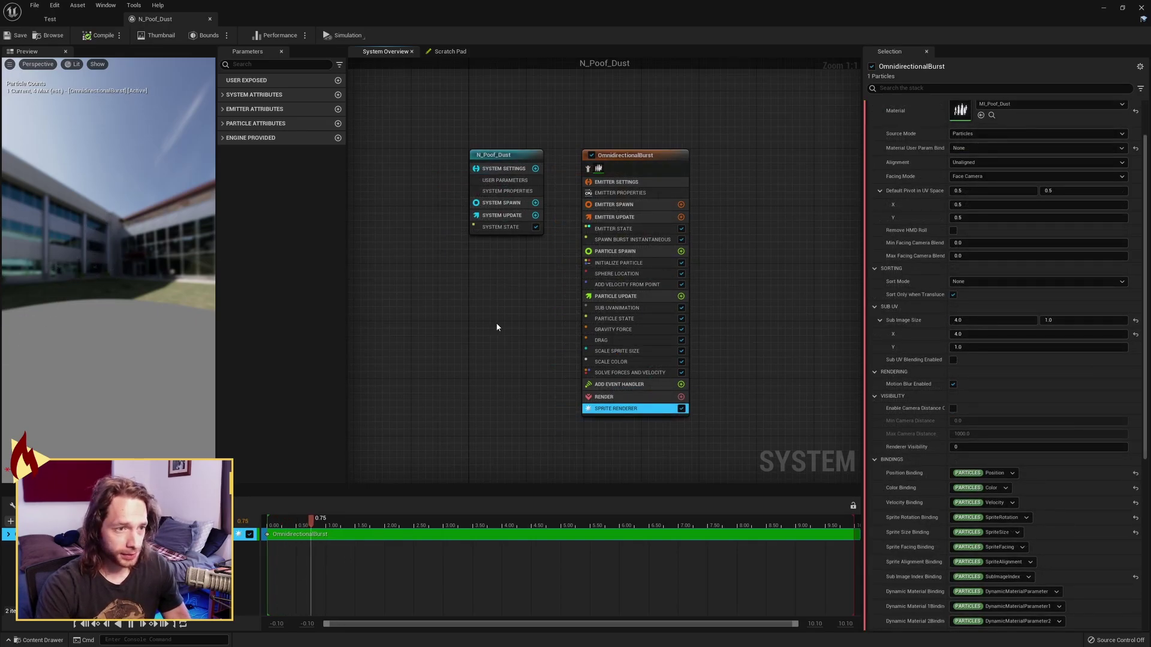
{"action": "right_click_drag", "start_coordinate": [496, 327], "coordinate": [470, 337]}
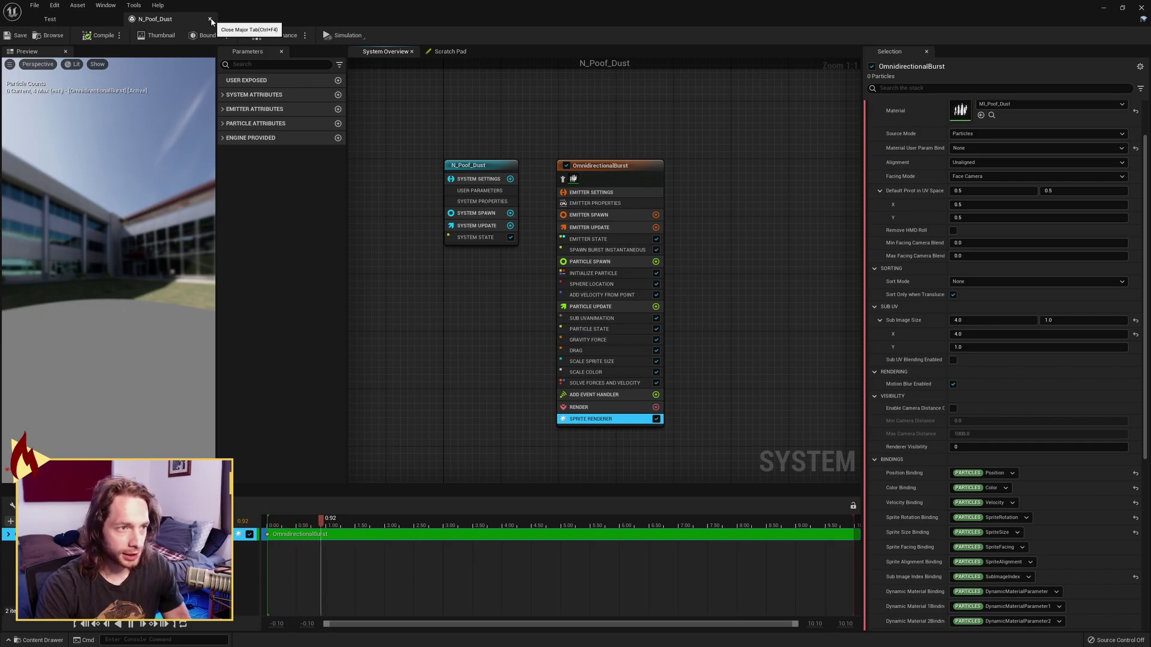
{"action": "left_click", "coordinate": [210, 20]}
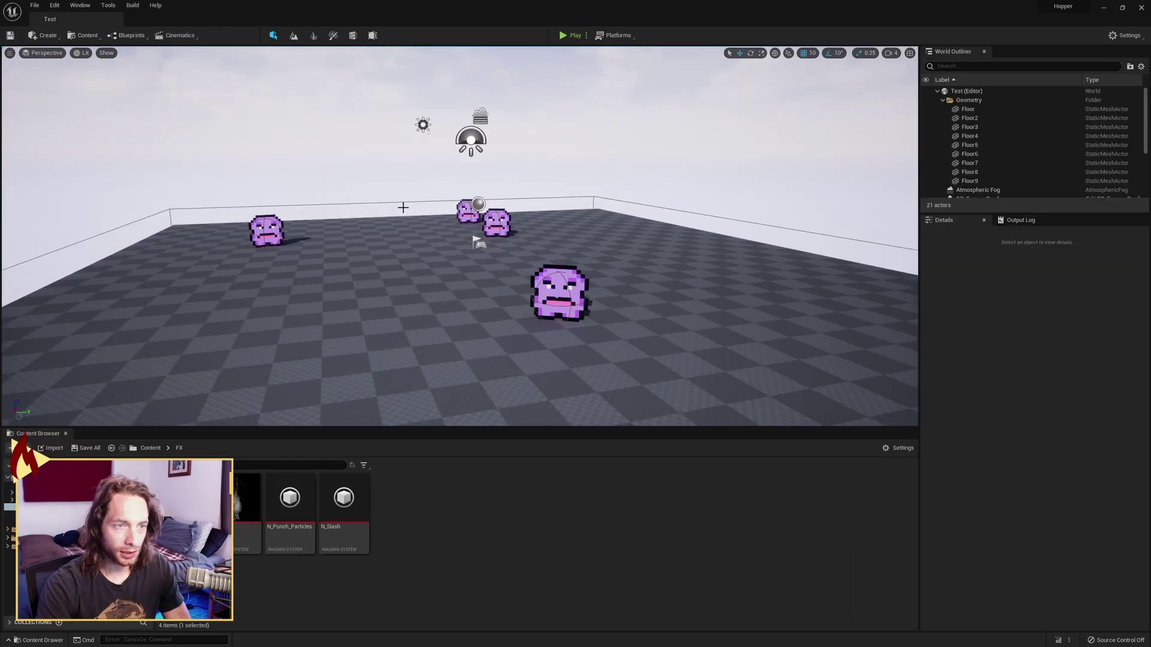
Open the BP_HopperPlayerCharacter Blueprint and add the On Footstep event to its event graph.
{"action": "double_click", "coordinate": [344, 506]}
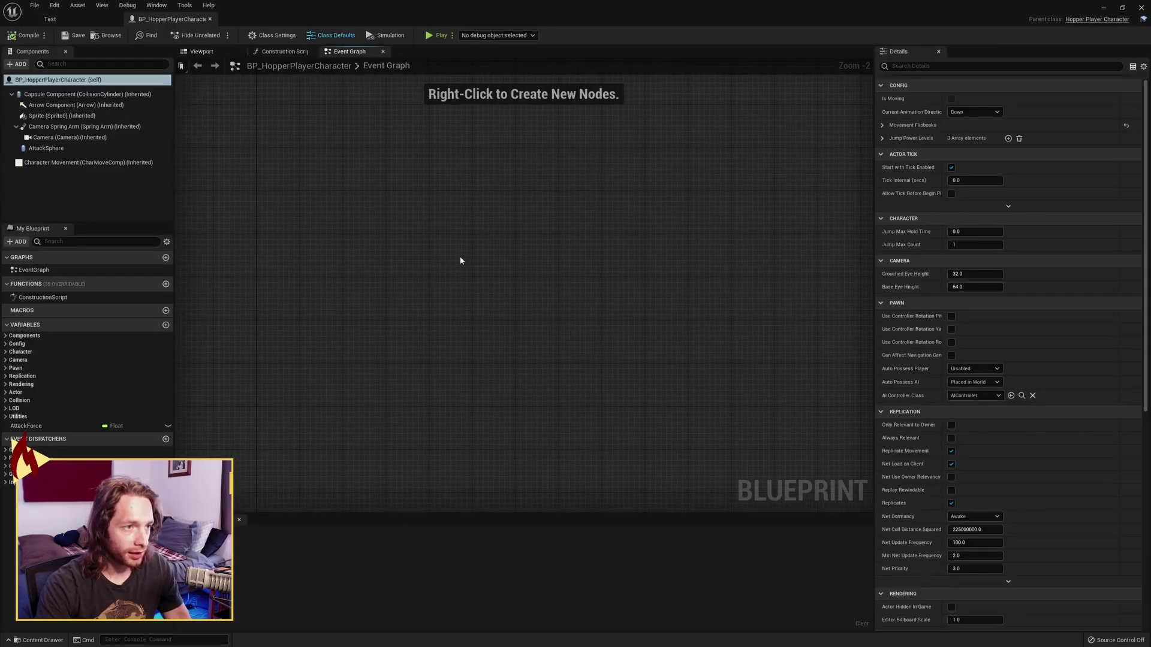
{"action": "right_click", "coordinate": [460, 260]}
{"action": "type", "text": "on foot"}
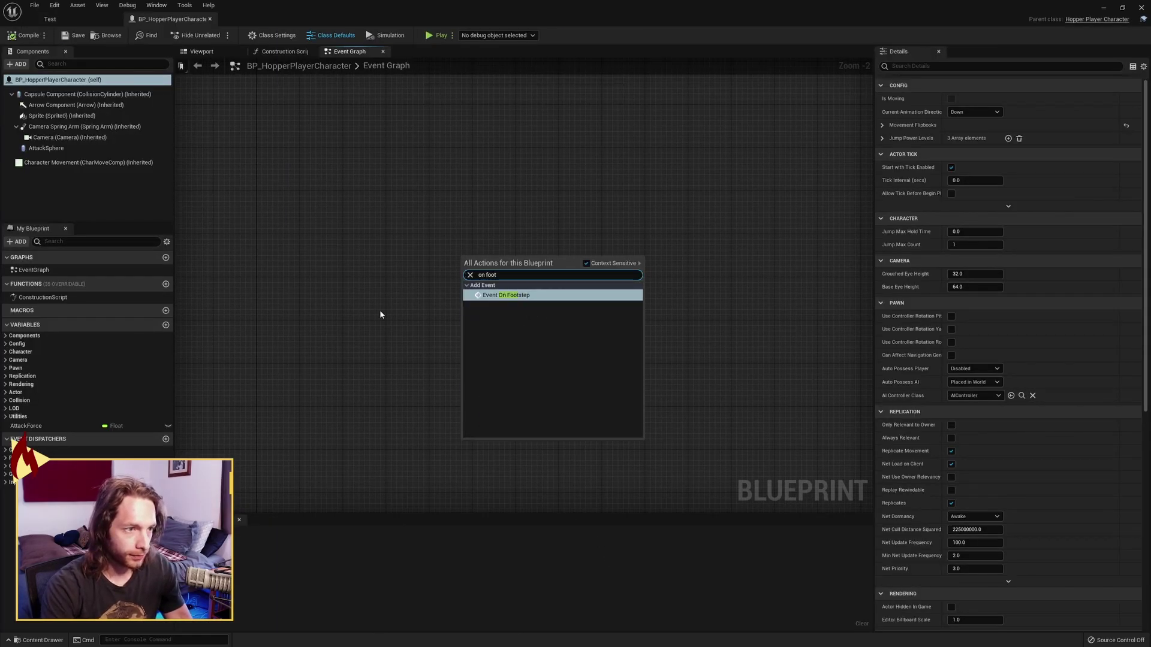
{"action": "key", "text": "Return"}
Connect a Spawn System at Location node to the On Footstep event, using N_Poof_Dust as its system template.
{"action": "left_click_drag", "start_coordinate": [484, 266], "coordinate": [539, 249]}
{"action": "type", "text": "spawn sys"}
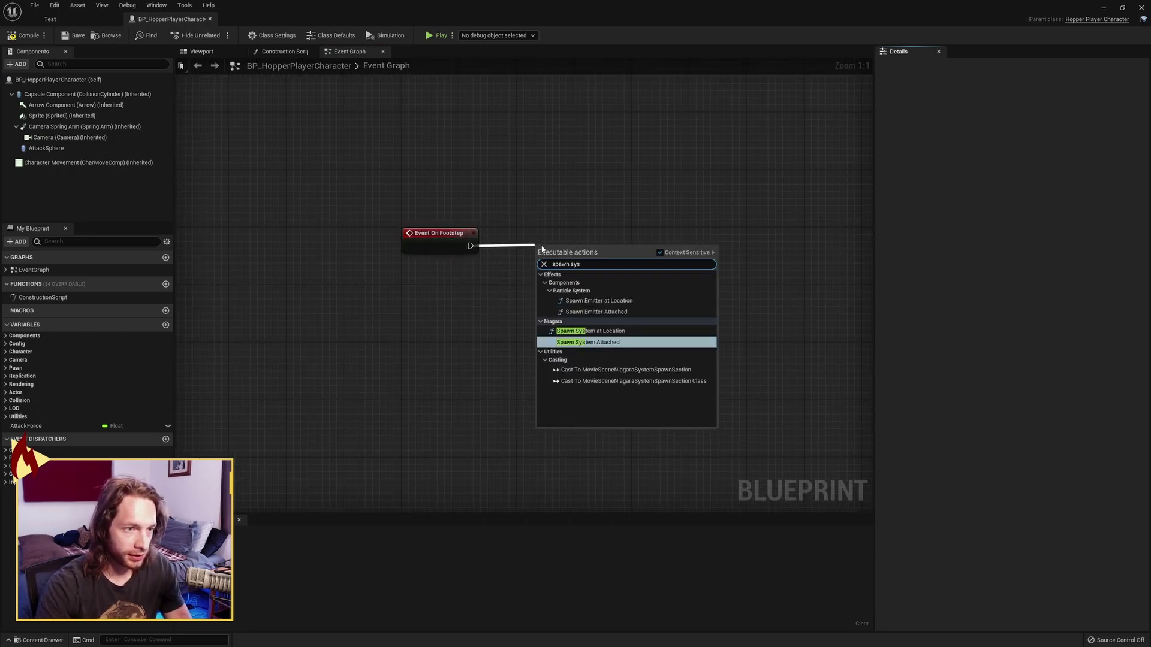
{"action": "left_click", "coordinate": [609, 331]}
{"action": "left_click", "coordinate": [576, 268]}
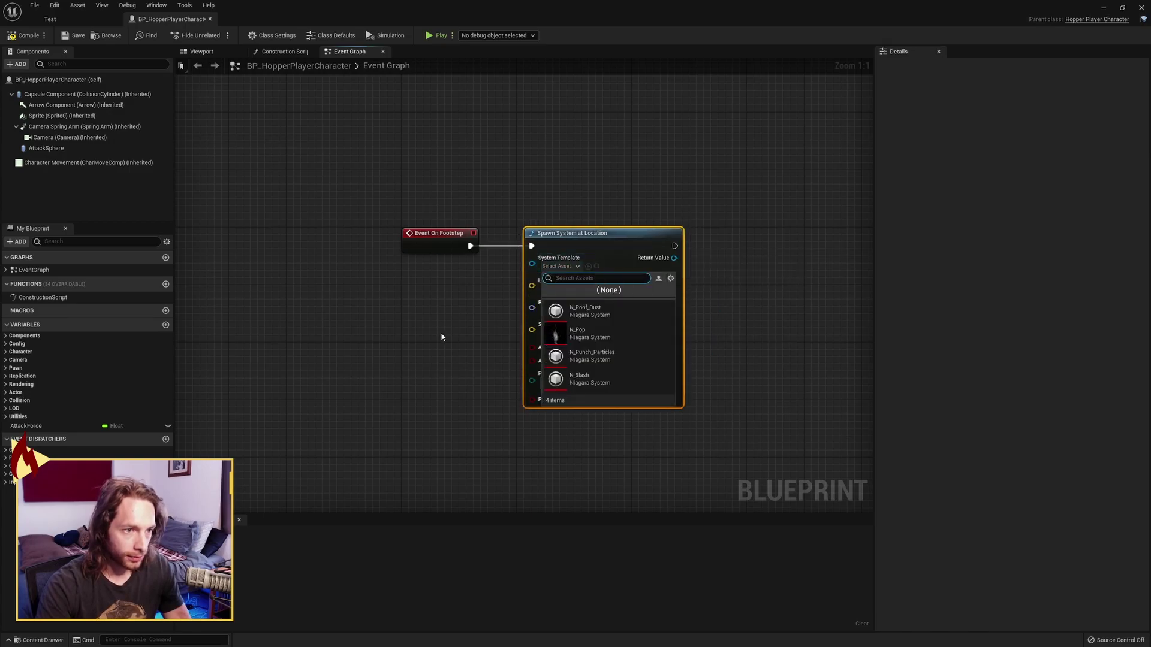
{"action": "left_click", "coordinate": [586, 310]}
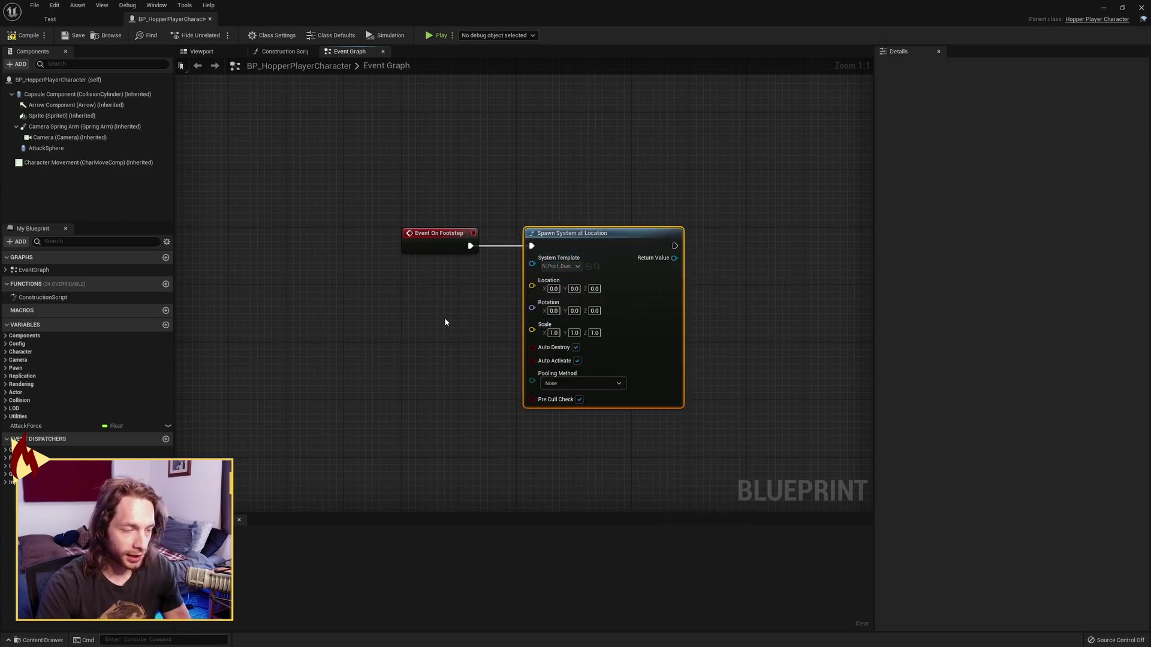
Add a GetActorLocation node targeting the character itself near the spawn node.
{"action": "right_click", "coordinate": [374, 300]}
{"action": "type", "text": "g"}
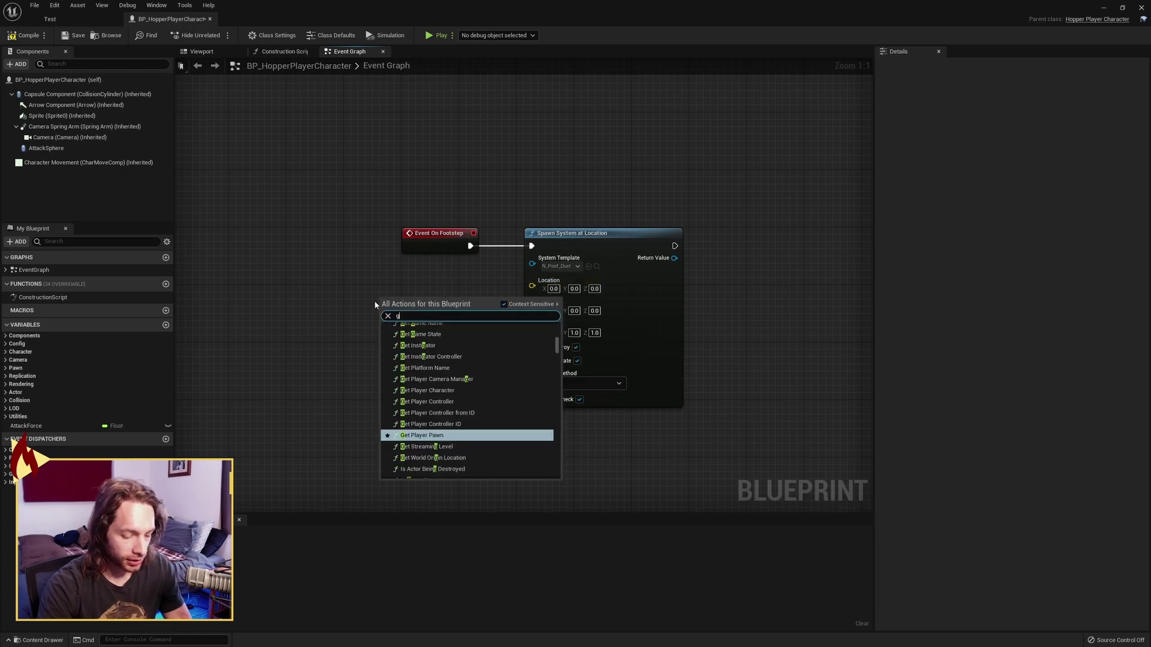
{"action": "type", "text": "et actor loc"}
{"action": "key", "text": "Return"}
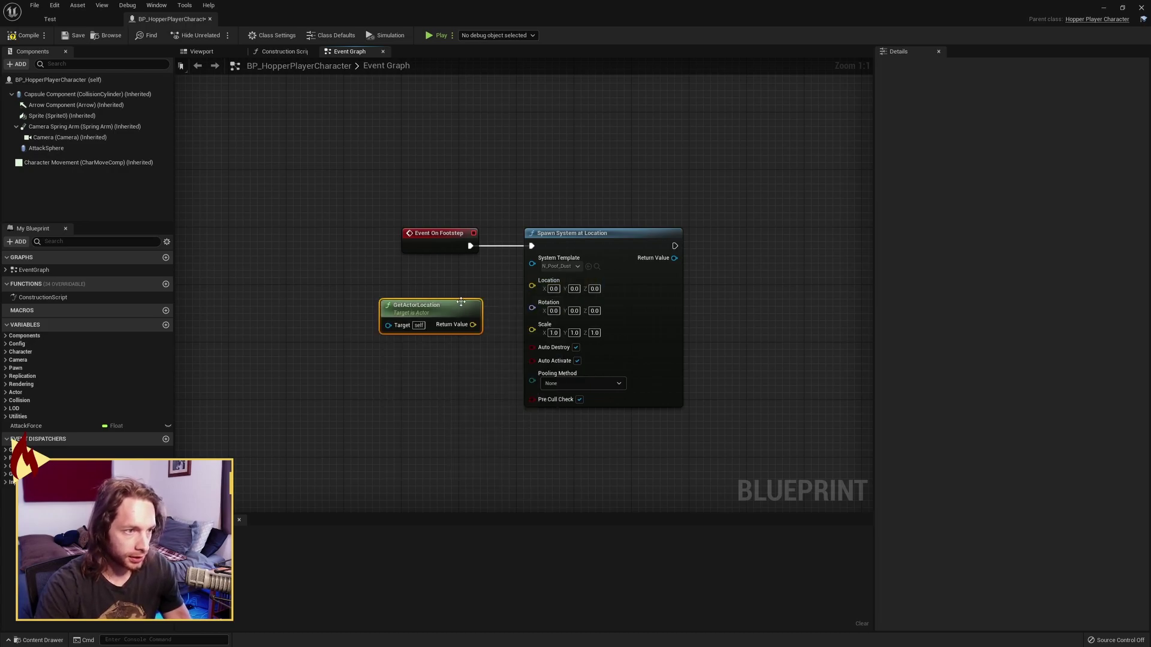
Subtract 75 on Z from the actor location, feed the result into the spawn node's Location, compile and close the Blueprint.
{"action": "left_click_drag", "start_coordinate": [461, 317], "coordinate": [386, 327]}
{"action": "left_click", "coordinate": [407, 406]}
{"action": "left_click", "coordinate": [431, 372]}
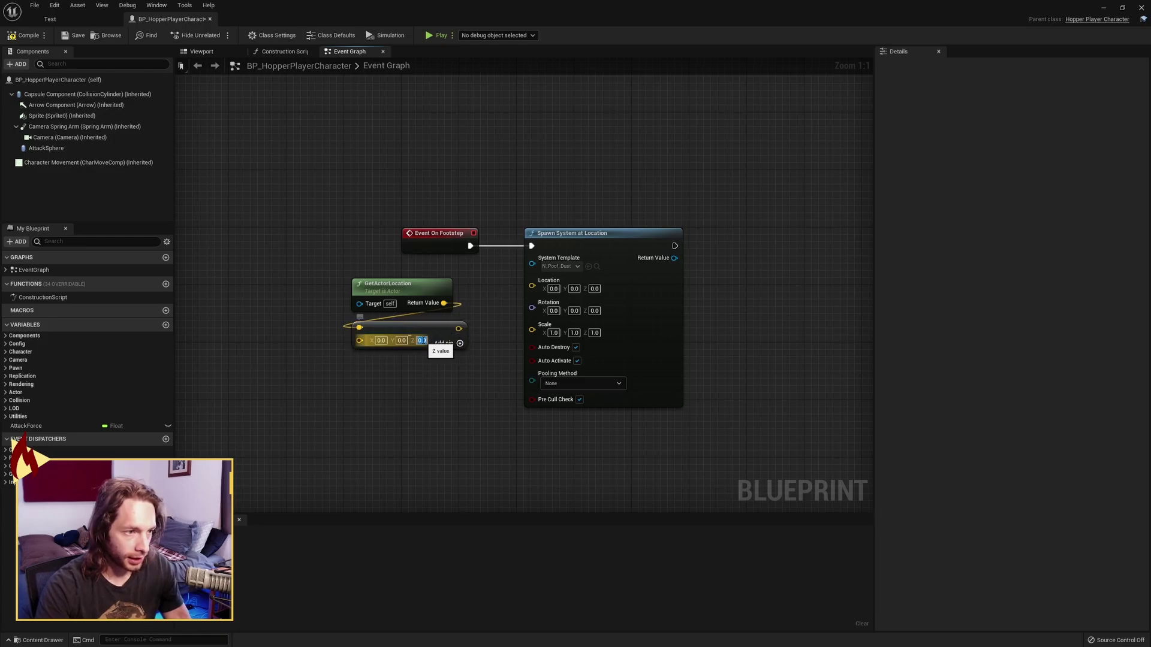
{"action": "type", "text": "75"}
{"action": "key", "text": "Return"}
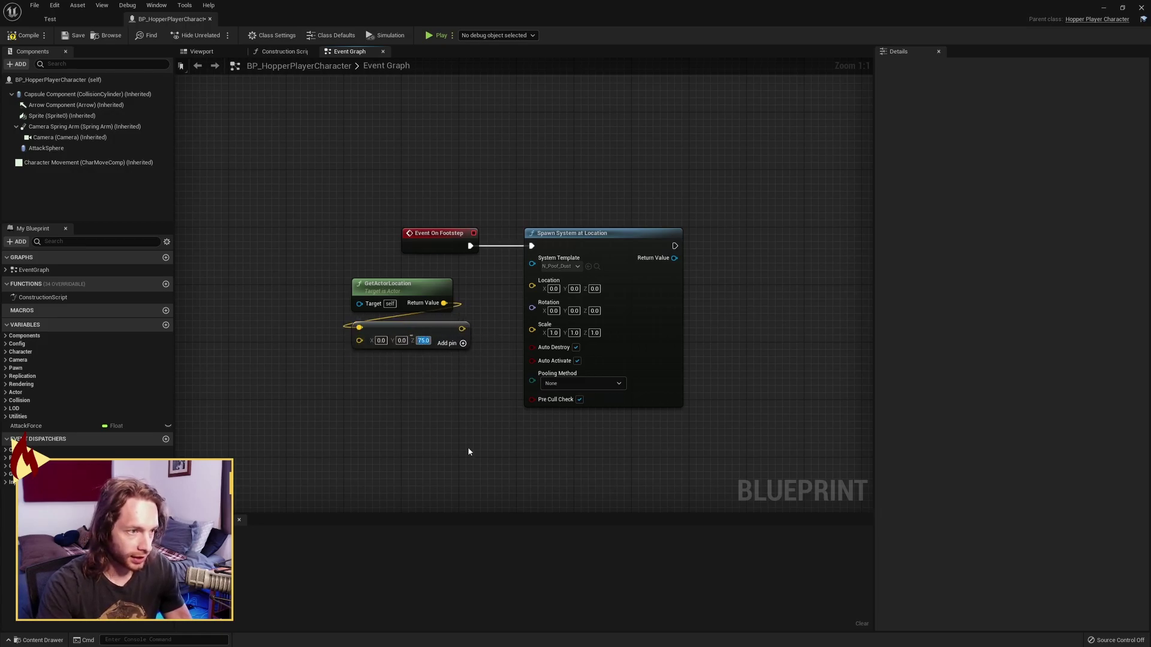
{"action": "left_click_drag", "start_coordinate": [461, 328], "coordinate": [533, 288]}
{"action": "left_click", "coordinate": [24, 35]}
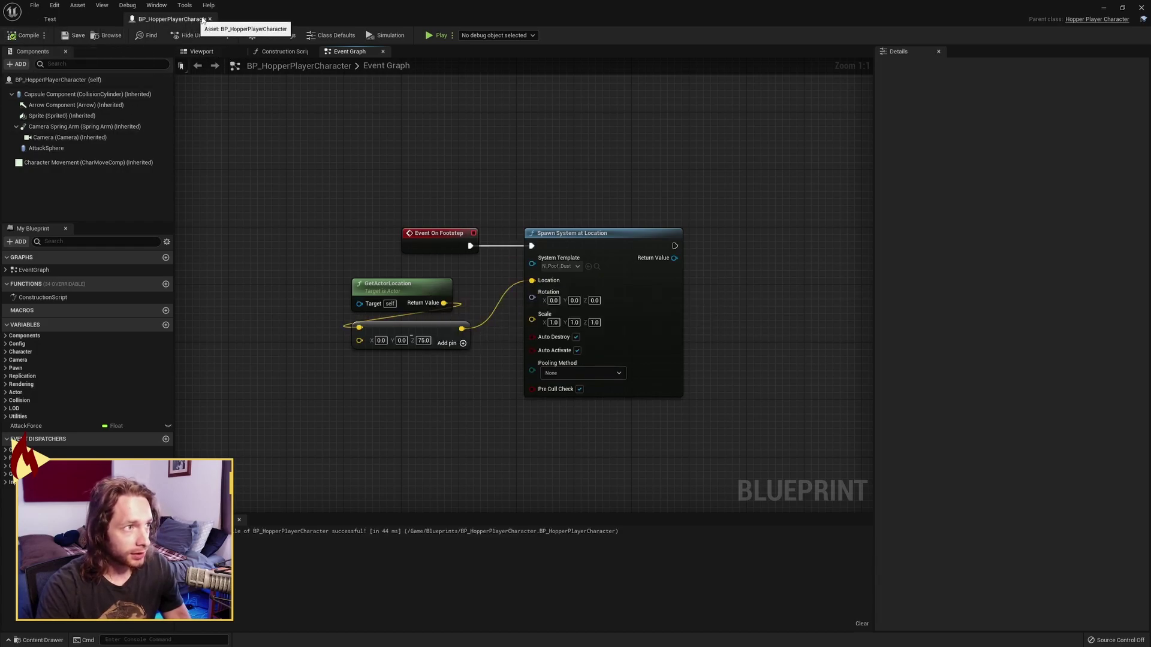
{"action": "left_click", "coordinate": [210, 19]}
Play-test the level by running the character in all directions to check the footstep dust, then stop the session.
{"action": "left_click", "coordinate": [563, 35]}
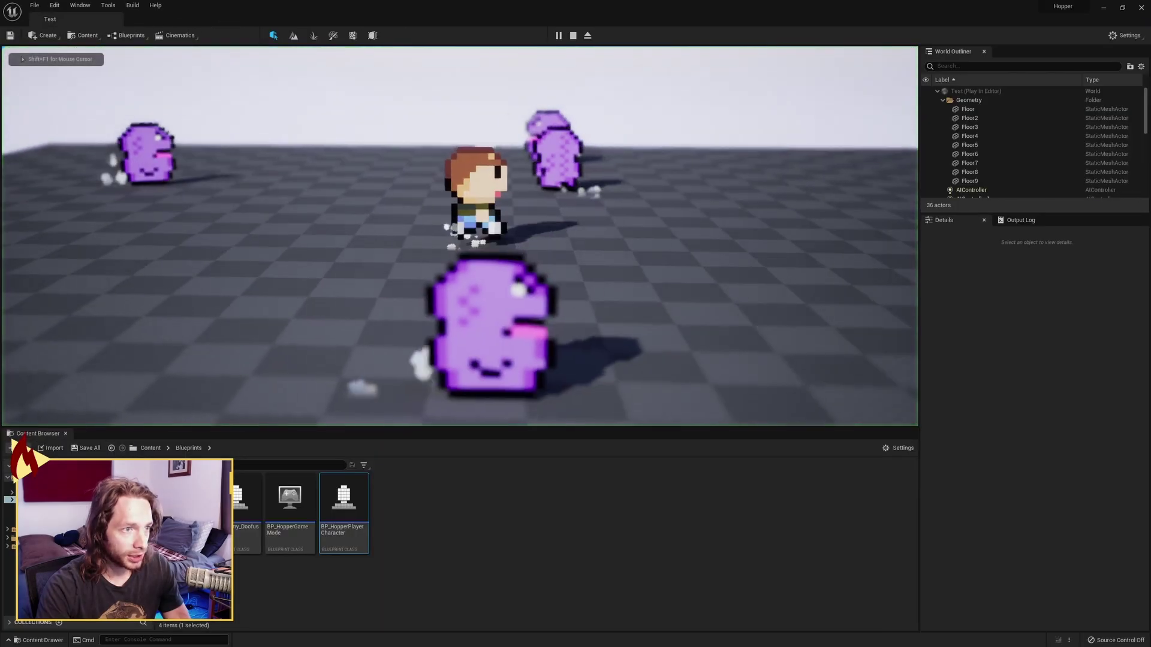
{"action": "key", "text": "d"}
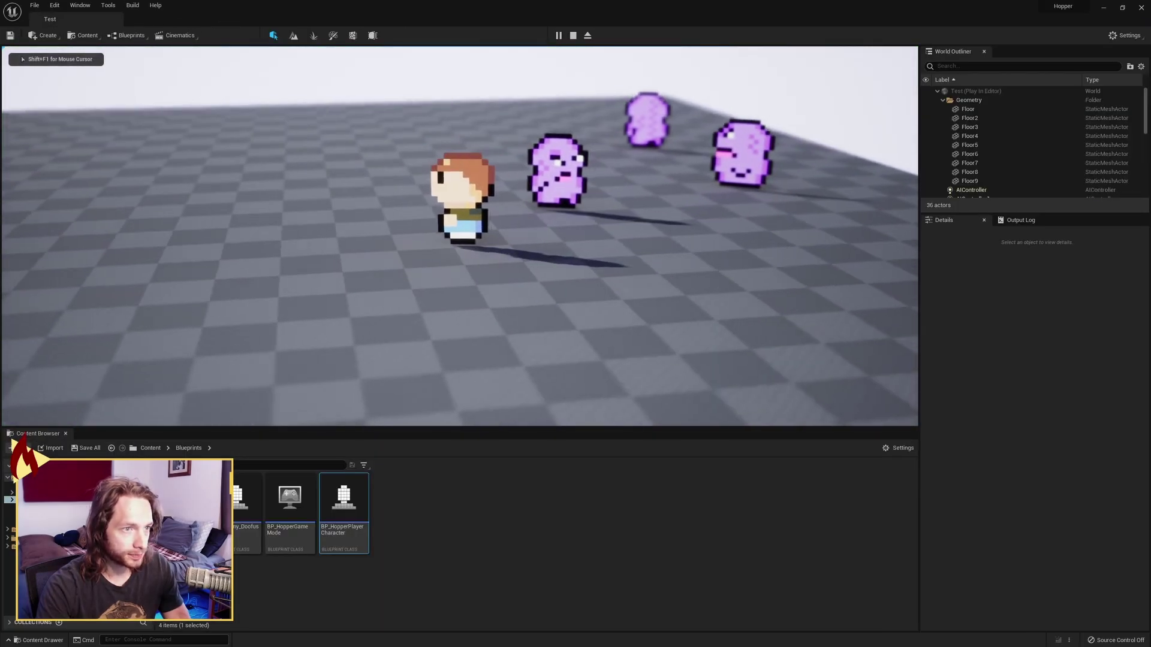
{"action": "key", "text": "w"}
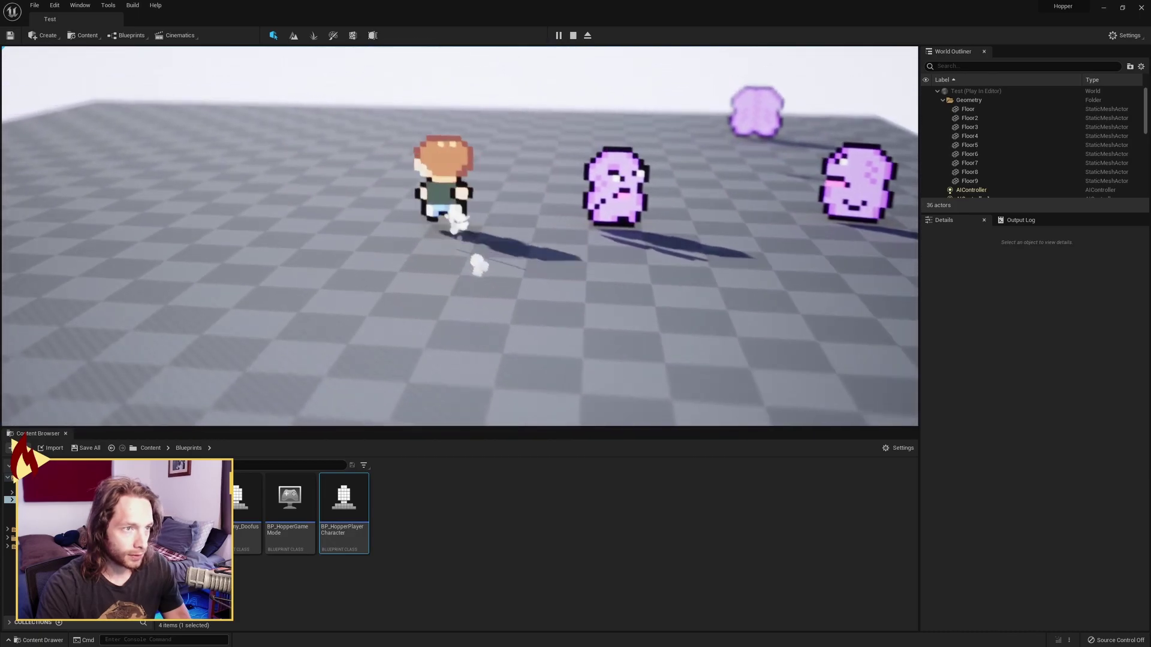
{"action": "key", "text": "a"}
{"action": "key", "text": "w"}
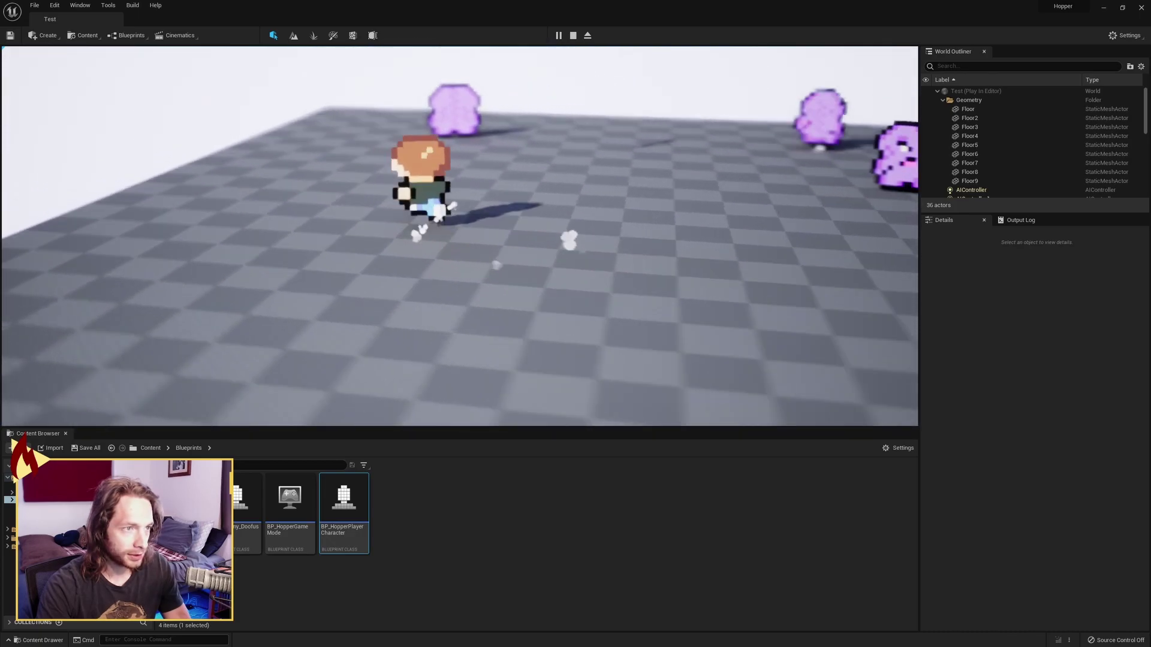
{"action": "key", "text": "d"}
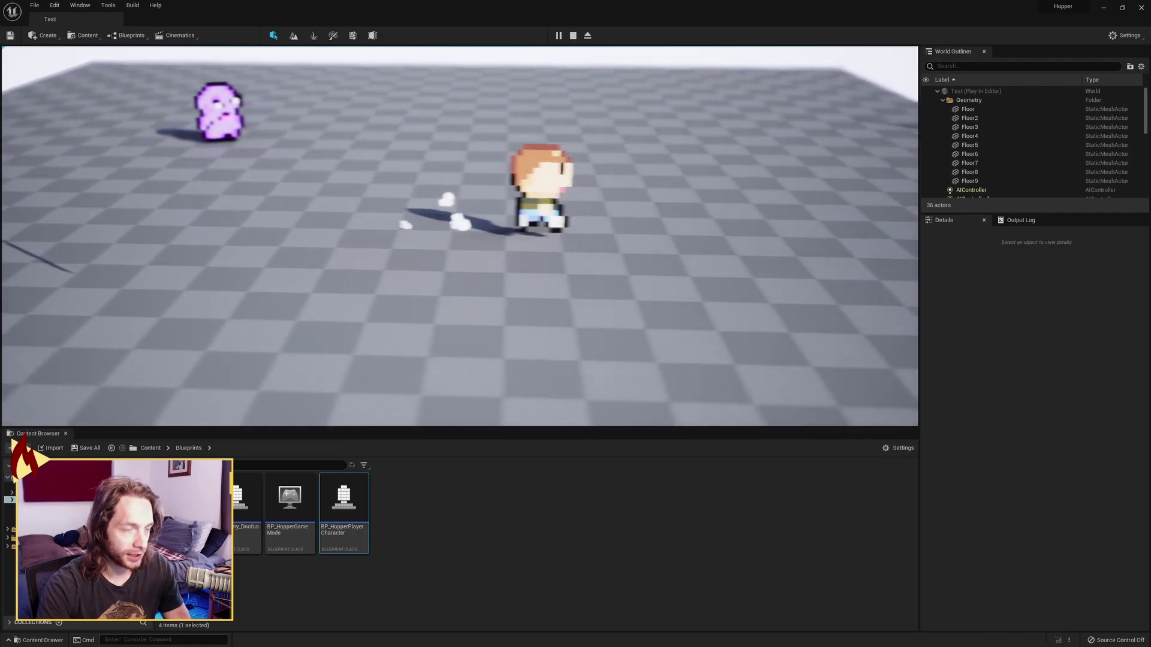
{"action": "key", "text": "a"}
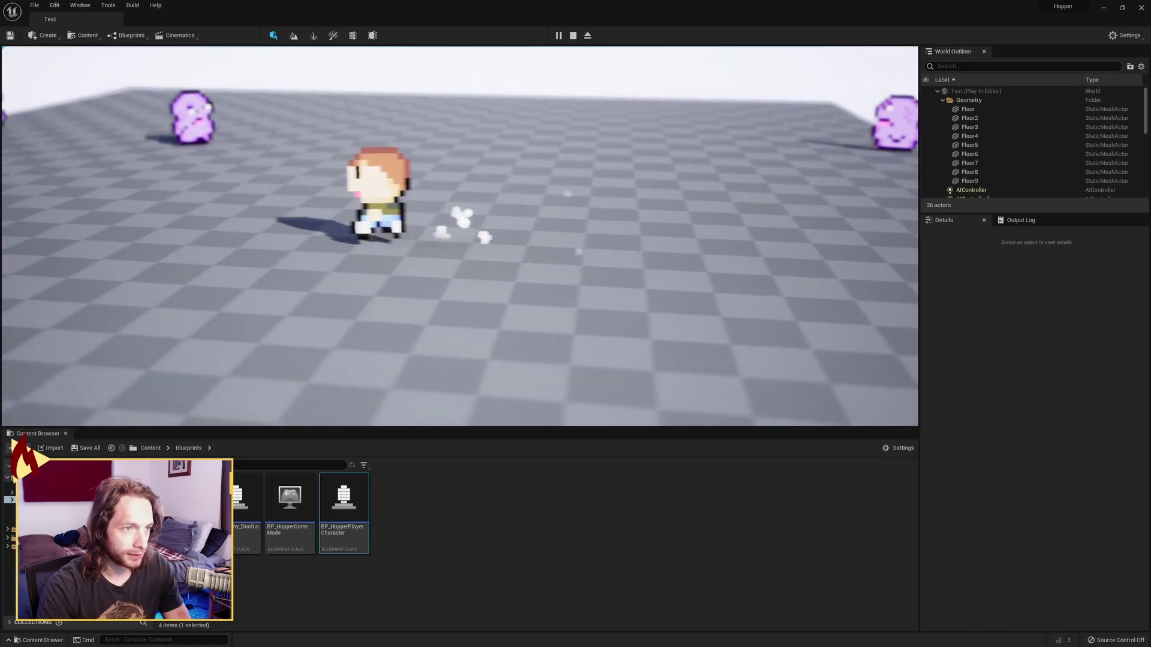
{"action": "key", "text": "w"}
{"action": "key", "text": "d"}
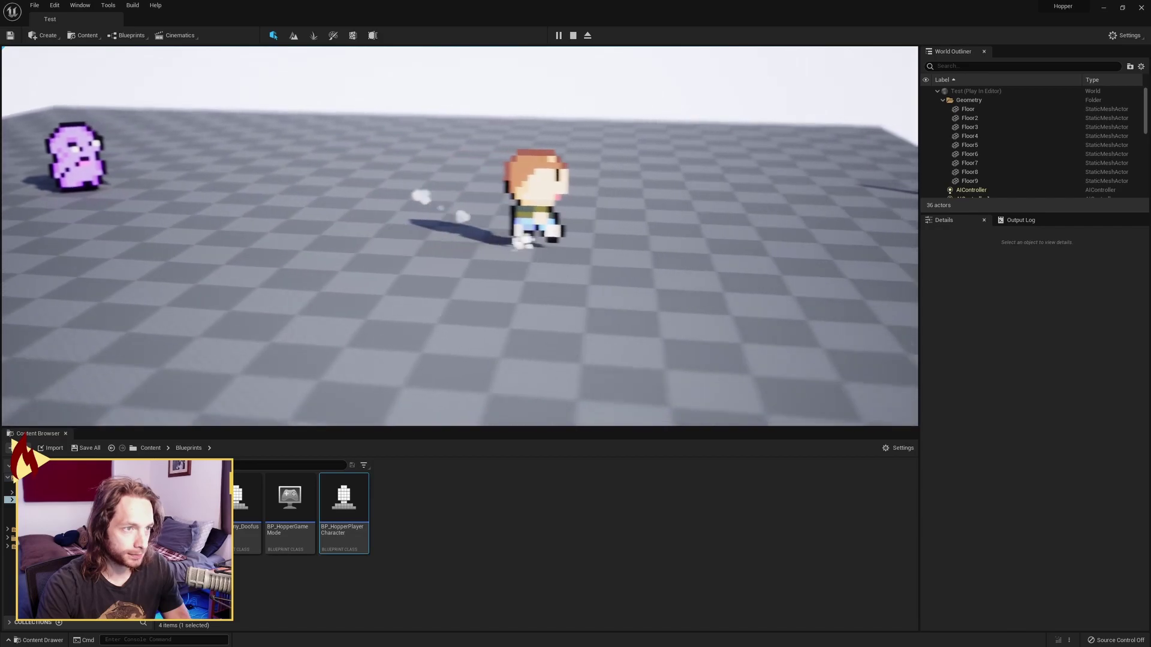
{"action": "key", "text": "s"}
{"action": "key", "text": "Escape"}
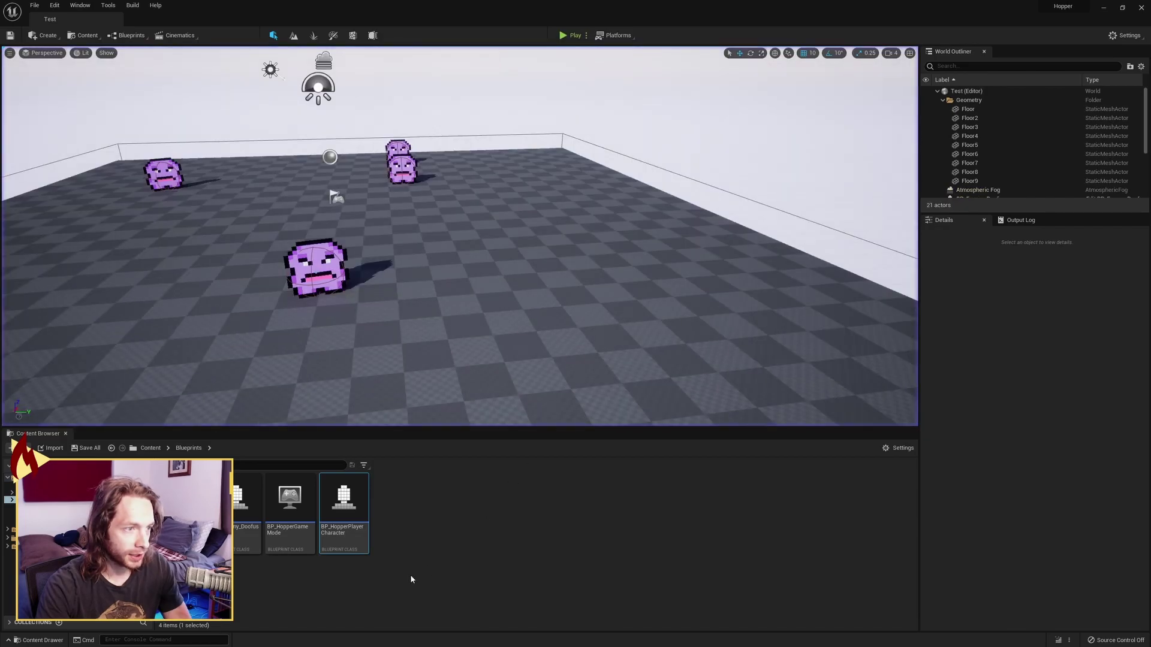
Review the On Footstep dust-spawning nodes in the BP_Enemy_Doofus event graph, then compile and close that Blueprint.
{"action": "double_click", "coordinate": [247, 497]}
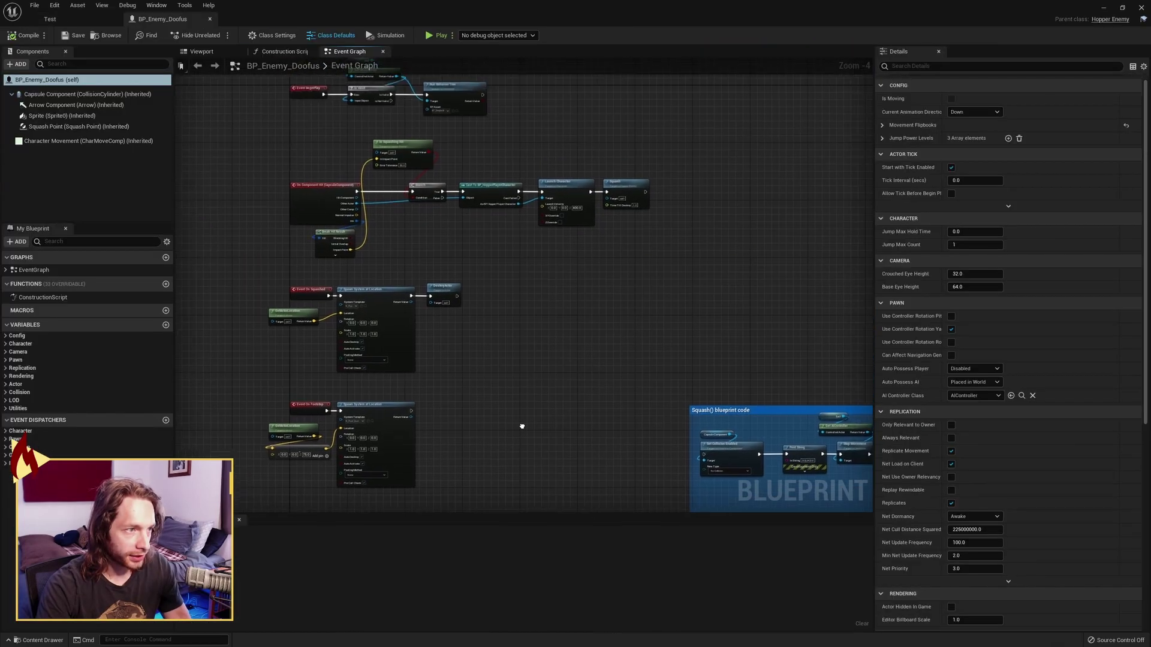
{"action": "right_click_drag", "start_coordinate": [400, 258], "coordinate": [395, 120]}
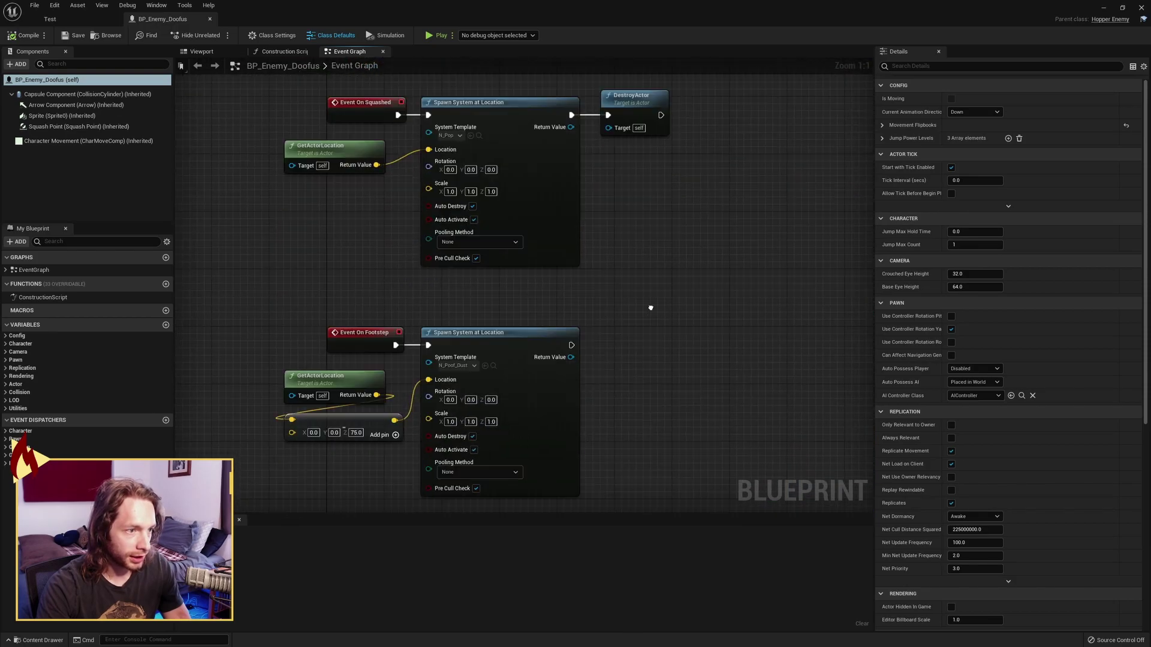
{"action": "scroll", "coordinate": [294, 160], "scroll_direction": "up", "scroll_amount": 2}
{"action": "right_click_drag", "start_coordinate": [294, 161], "coordinate": [288, 224]}
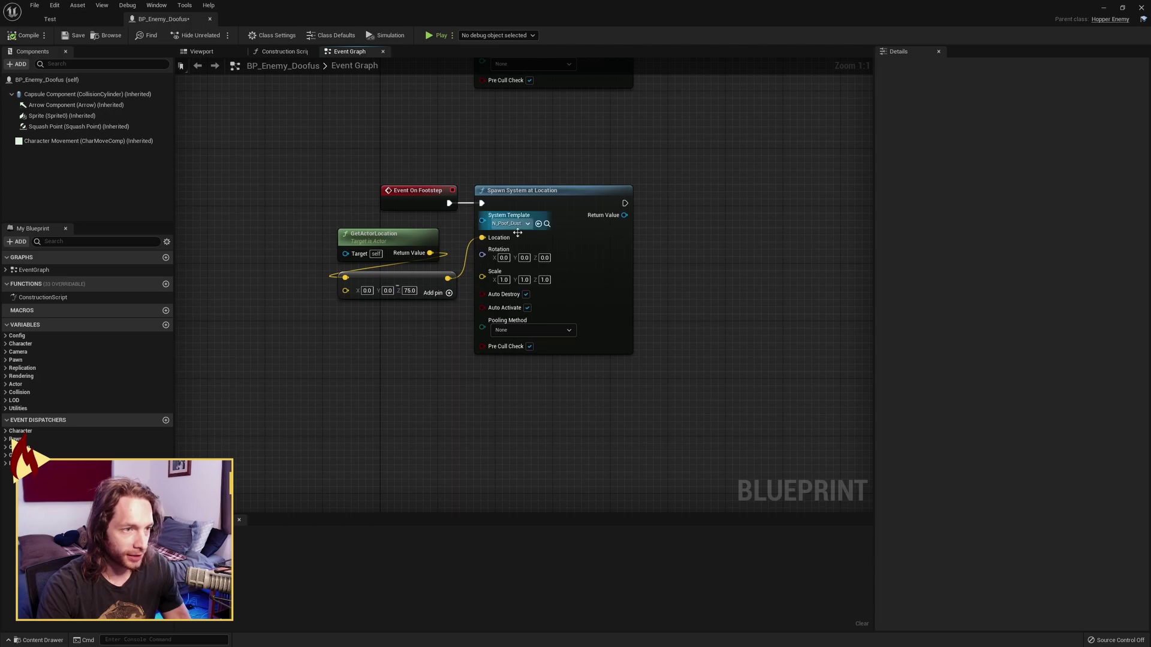
{"action": "right_click_drag", "start_coordinate": [675, 272], "coordinate": [644, 282]}
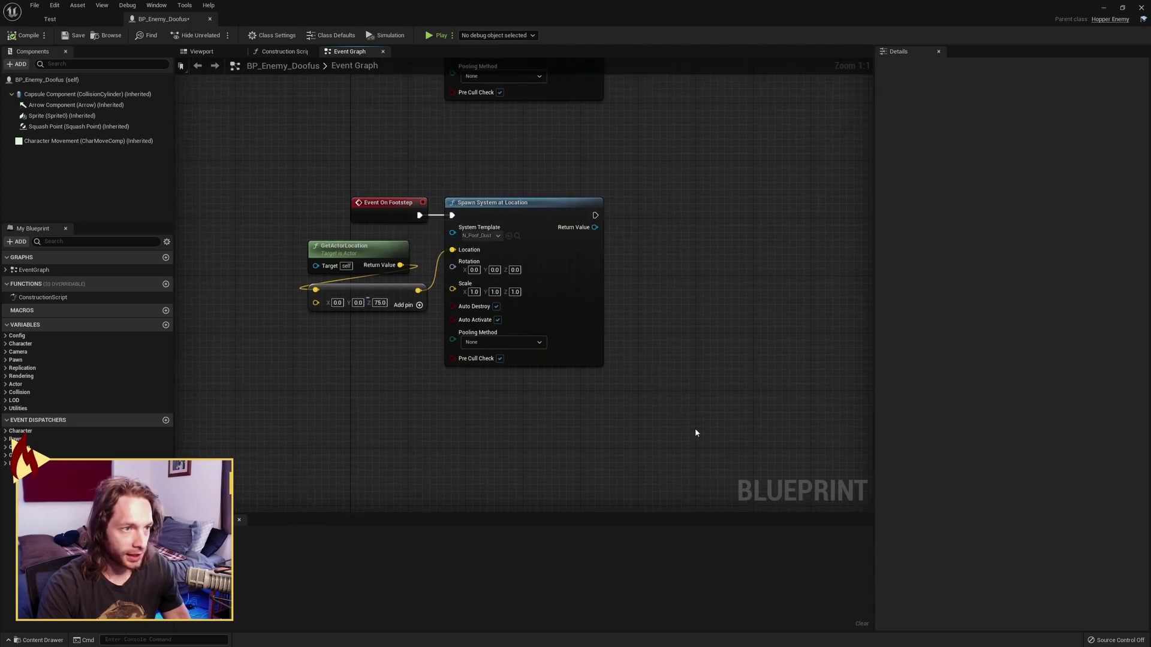
{"action": "key", "text": "F7"}
{"action": "left_click", "coordinate": [210, 20]}
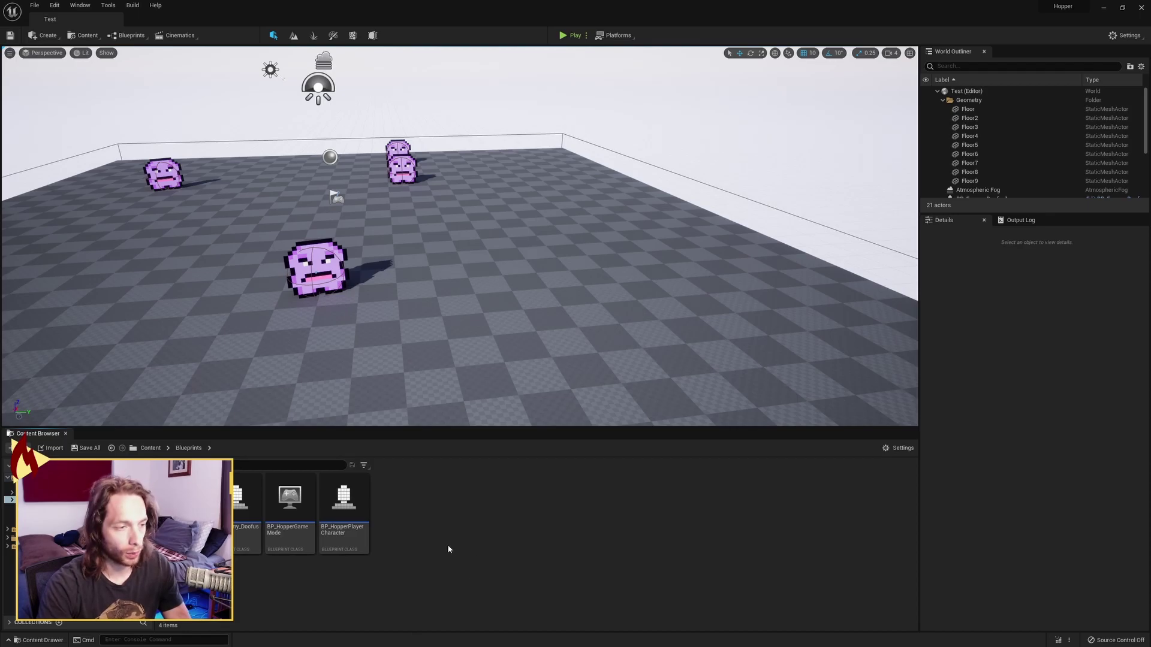
Open the MA_Sprite_Particle material from the materials folder and examine its node graph up to the material output.
{"action": "key", "text": "alt+Left"}
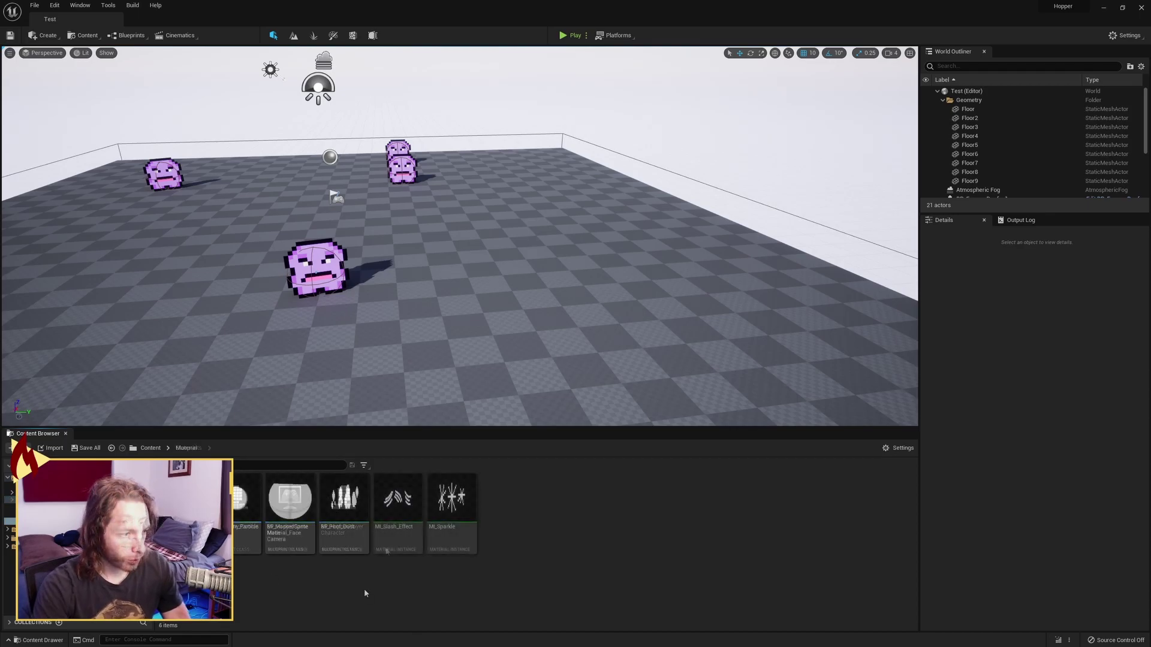
{"action": "double_click", "coordinate": [250, 514]}
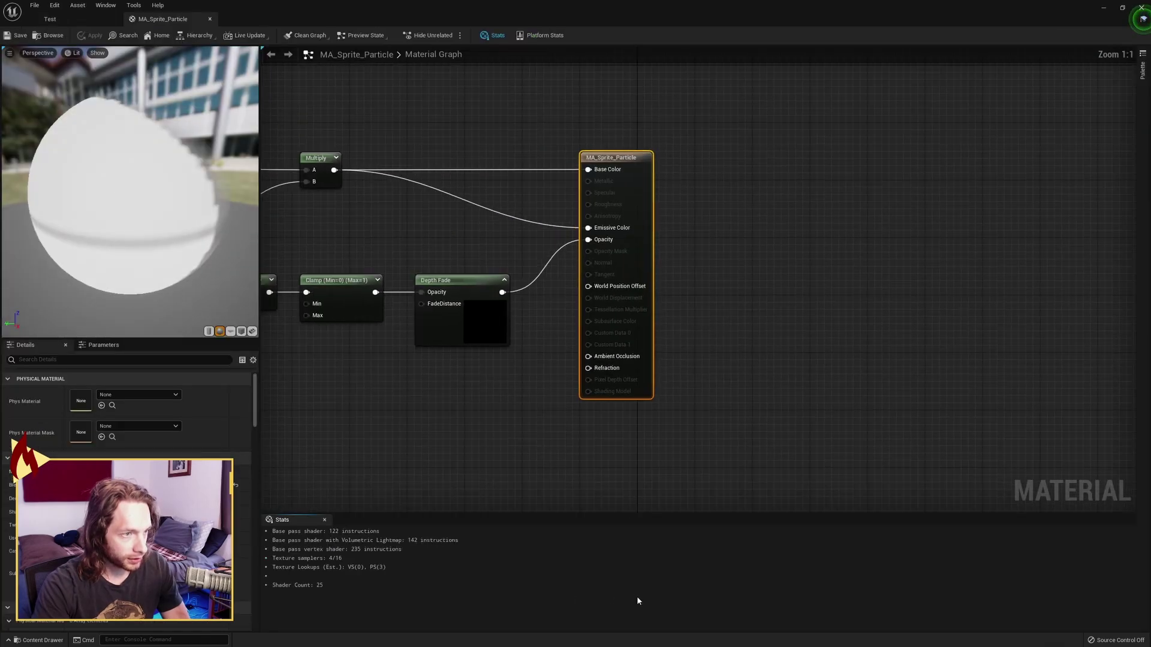
{"action": "right_click_drag", "start_coordinate": [656, 414], "coordinate": [646, 397]}
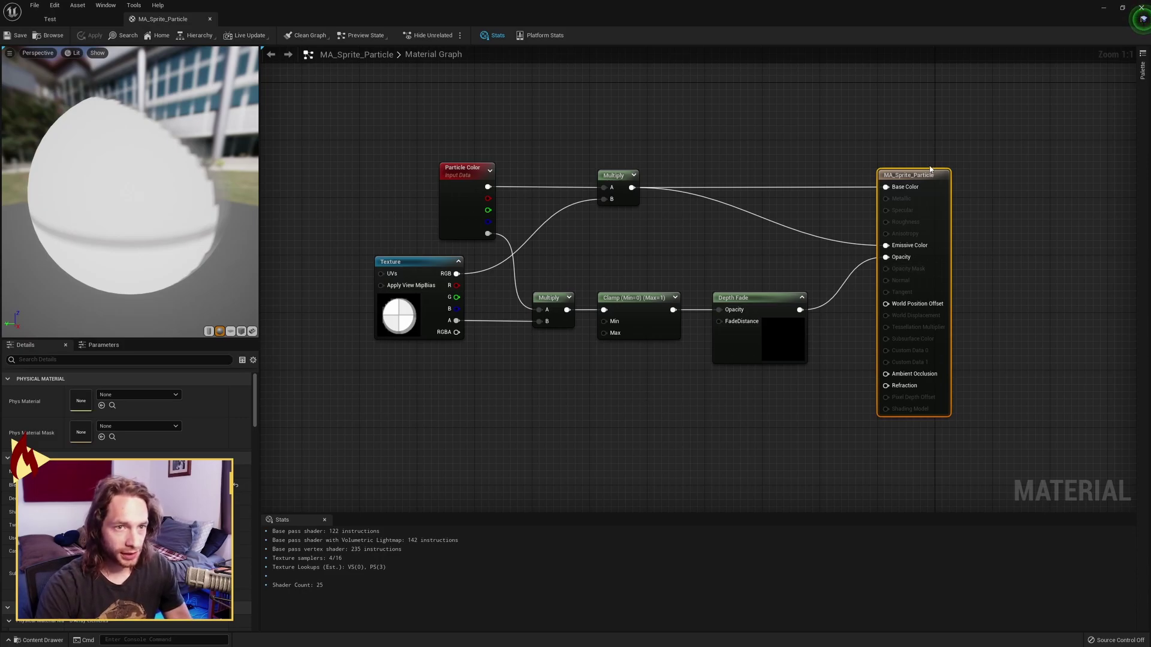
{"action": "right_click_drag", "start_coordinate": [1015, 210], "coordinate": [953, 223]}
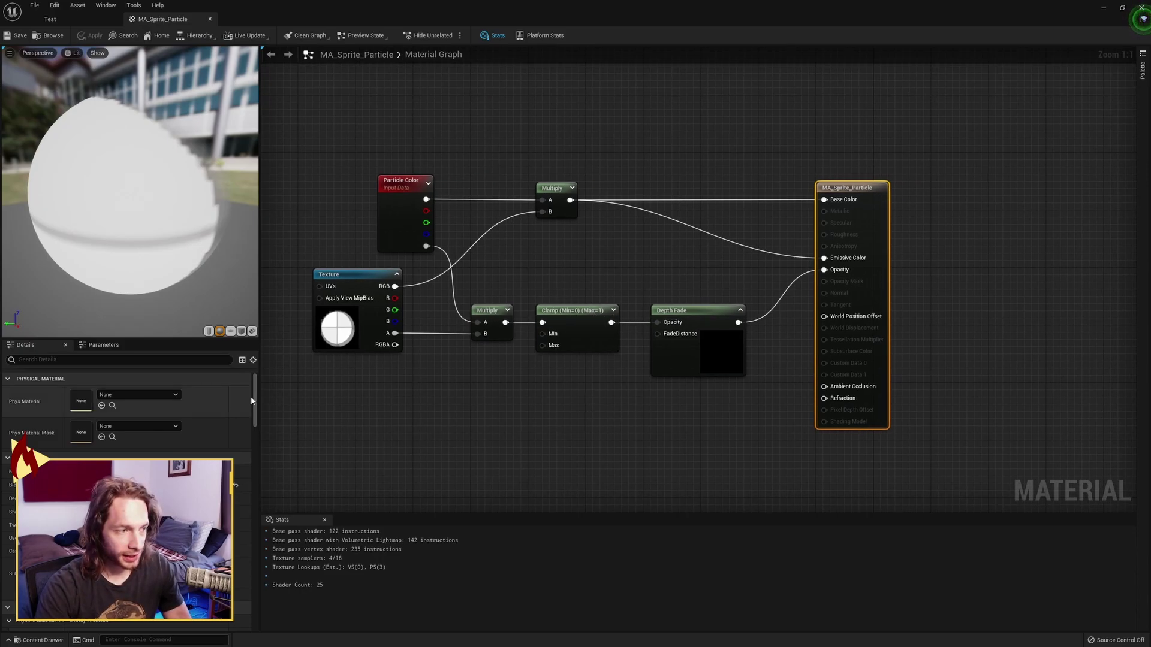
Filter the material's details for "dof" to check the Render After DOF setting under Translucency, then close the material.
{"action": "left_click_drag", "start_coordinate": [251, 397], "coordinate": [258, 458]}
{"action": "scroll", "coordinate": [255, 456], "scroll_direction": "down", "scroll_amount": 1}
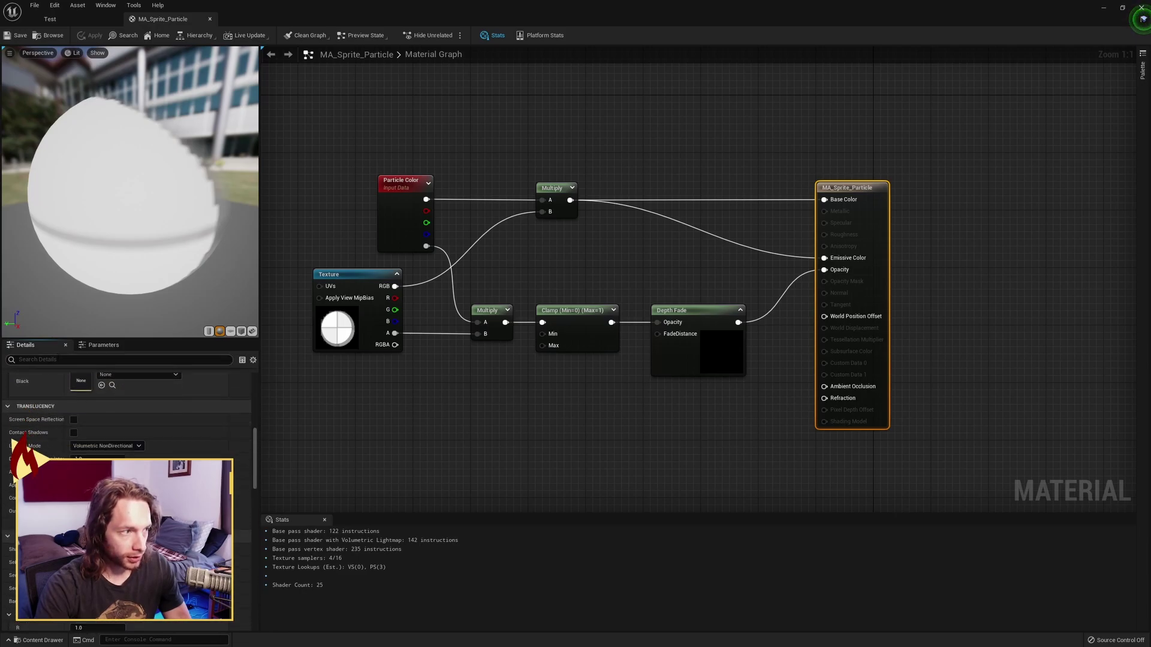
{"action": "left_click", "coordinate": [72, 360]}
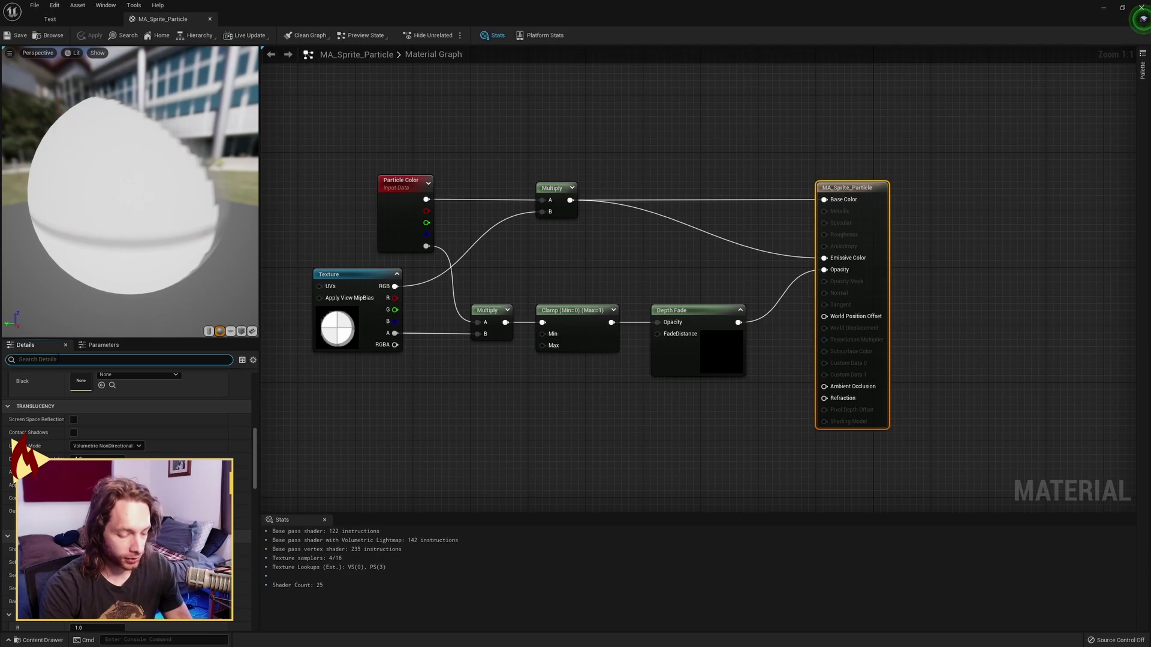
{"action": "type", "text": "dof"}
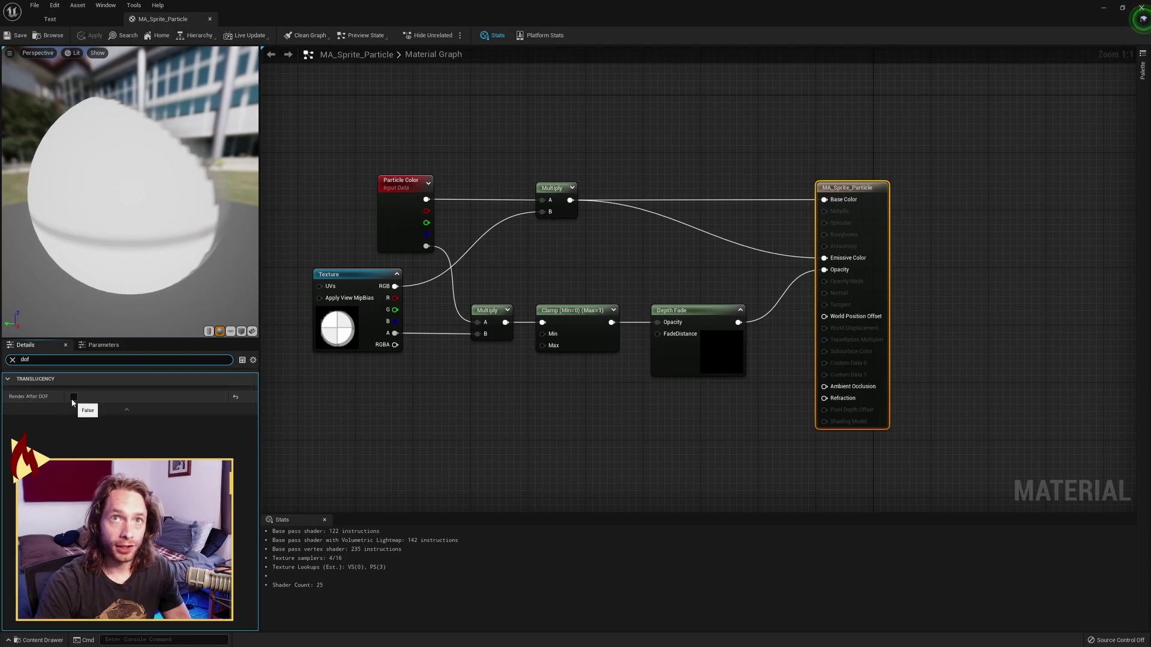
{"action": "left_click", "coordinate": [210, 19]}
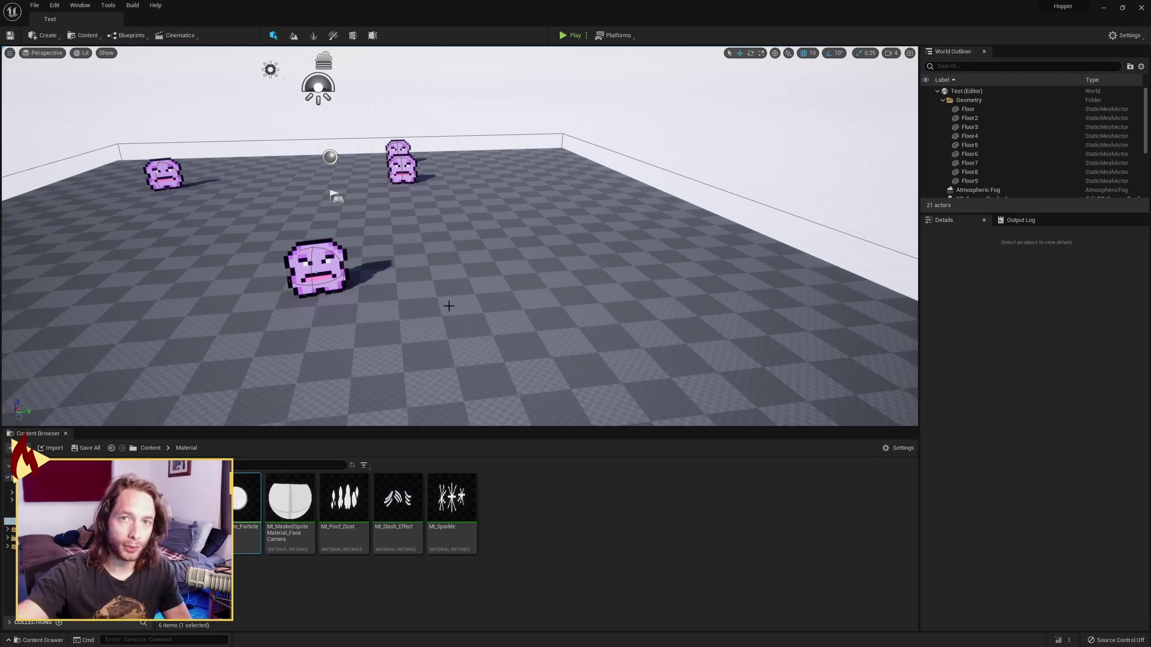
Play-test the level, running the character sideways and away from the camera to check how the footstep dust renders.
{"action": "left_click", "coordinate": [564, 36]}
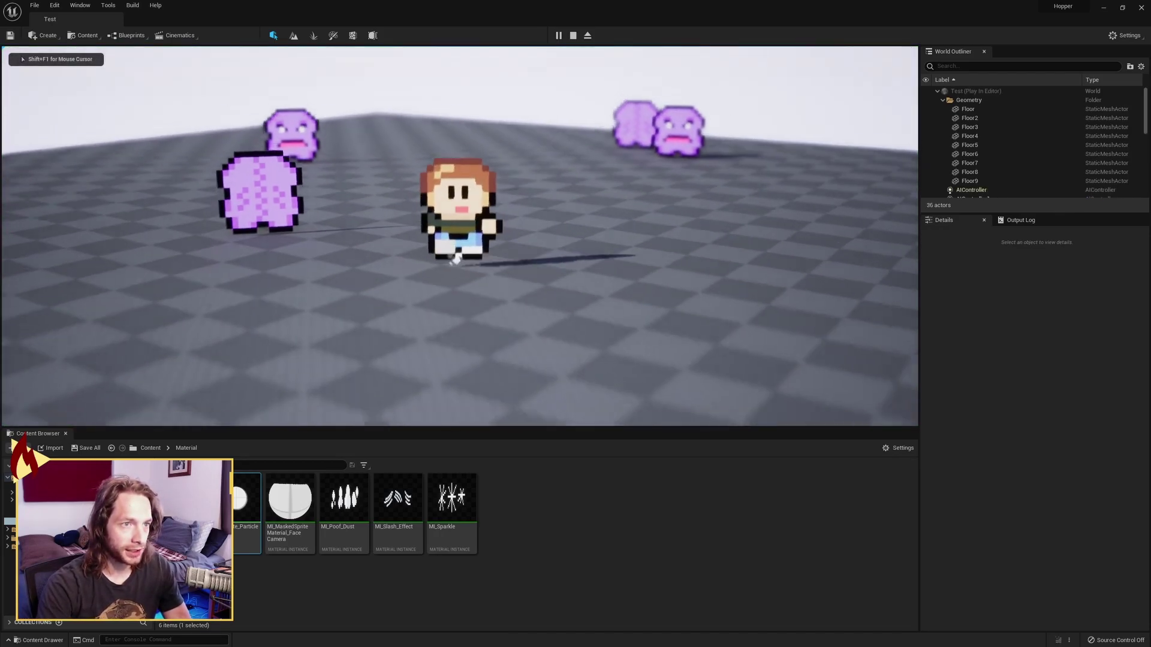
{"action": "key", "text": "d"}
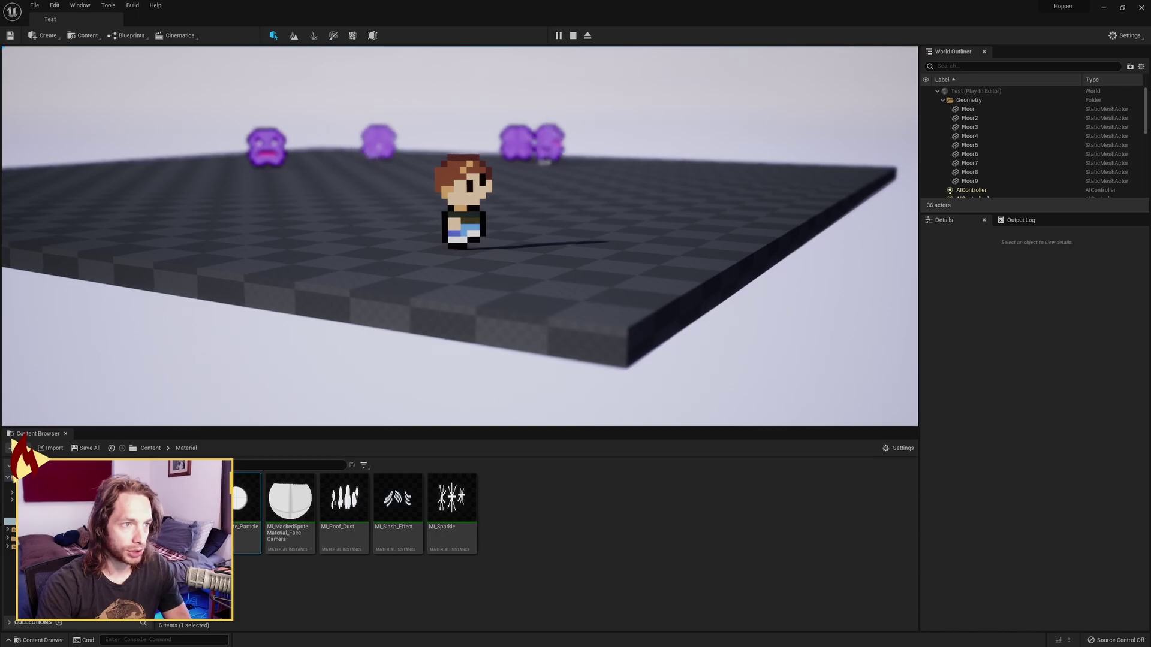
{"action": "key", "text": "a"}
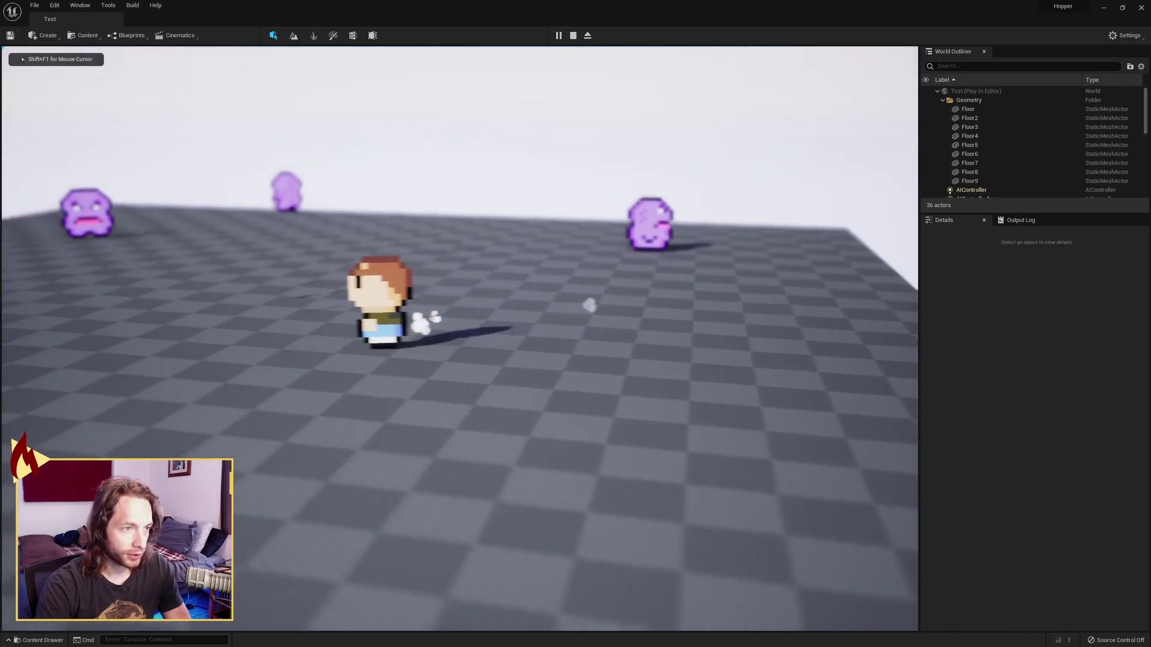
{"action": "key", "text": "d"}
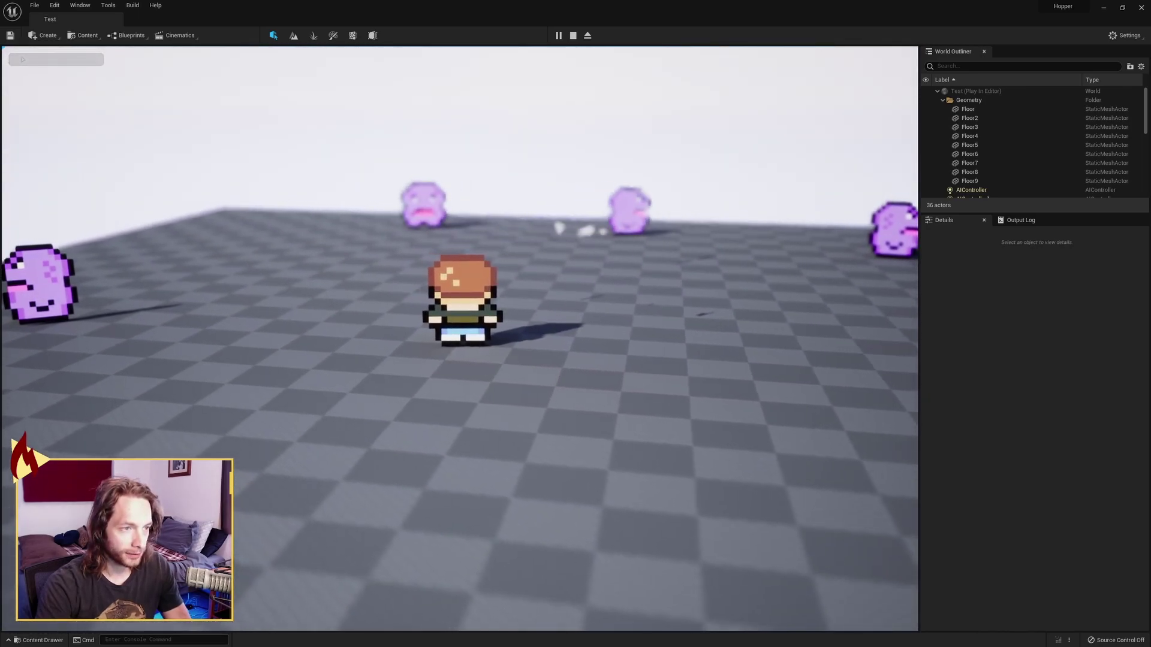
{"action": "key", "text": "w"}
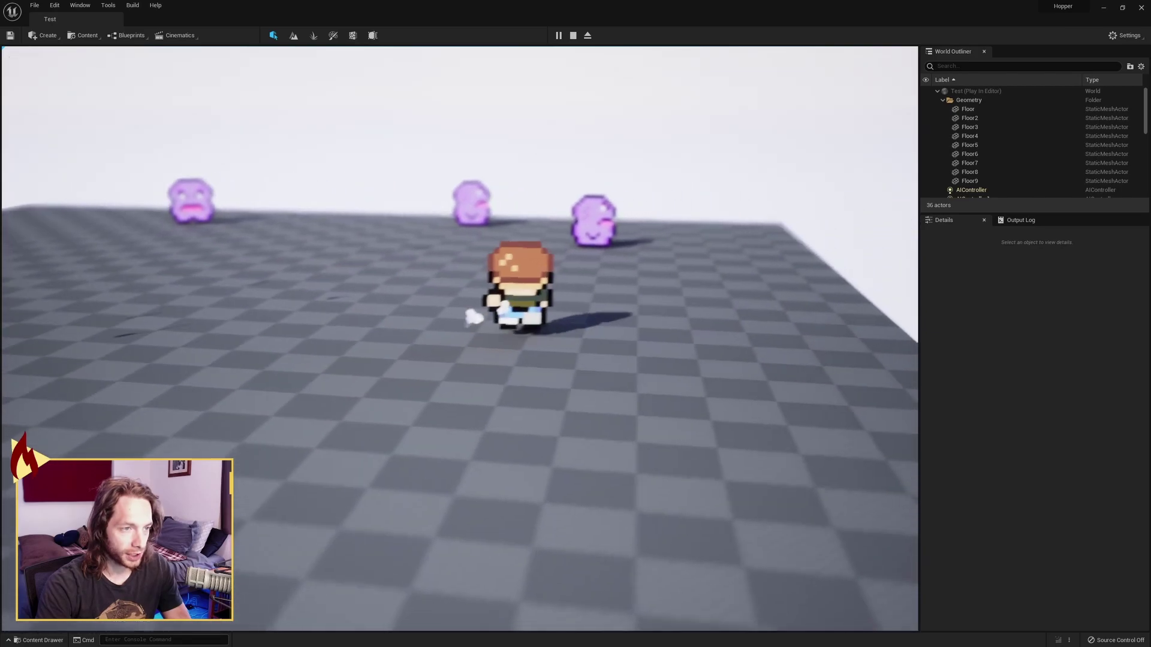
{"action": "key", "text": "d"}
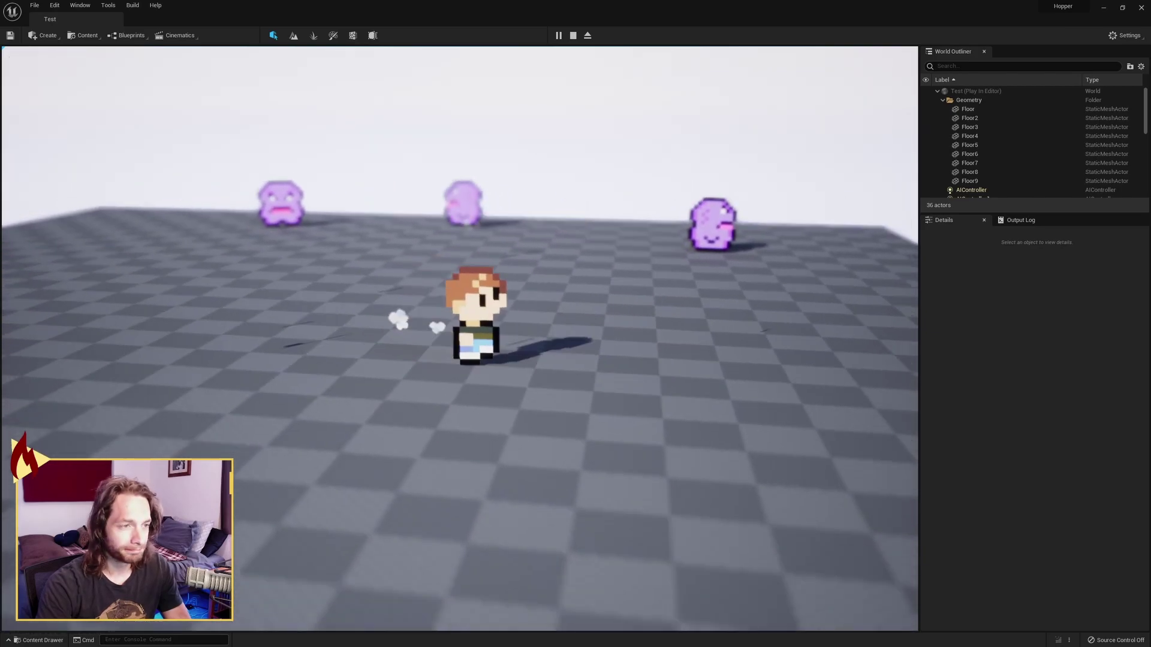